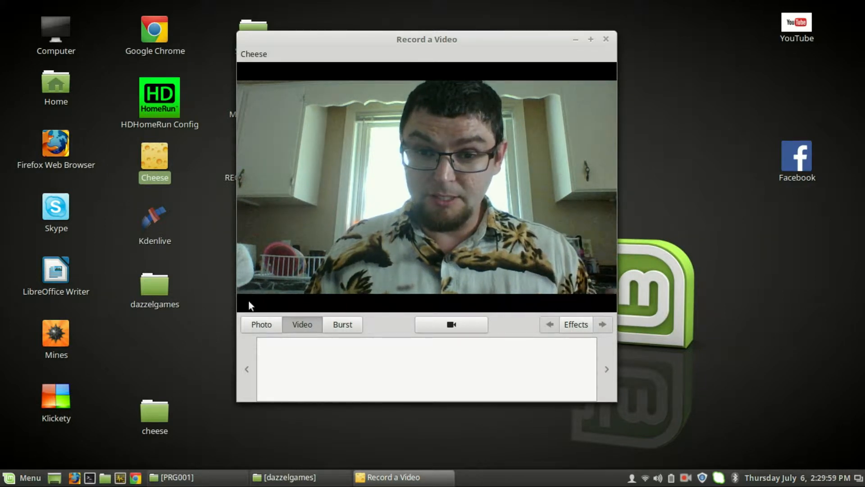
# Minimize the webcam recording window and launch Kdenlive from the Sound & Video applications.
pyautogui.click(576, 40)
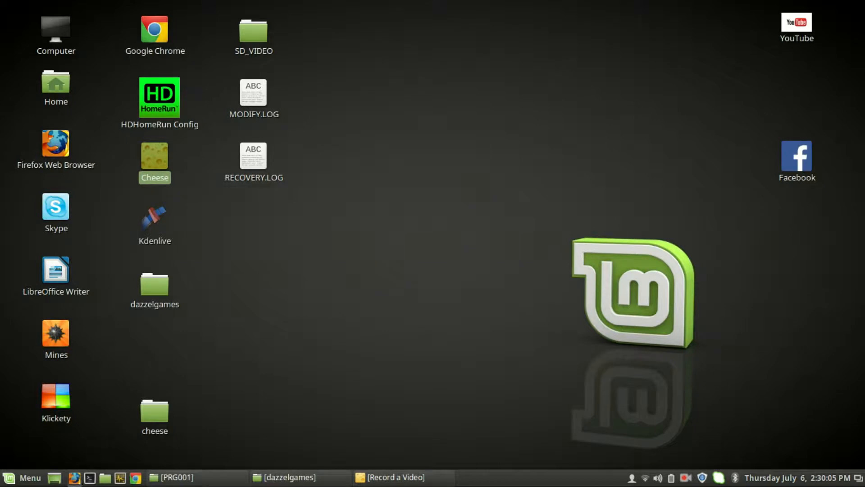
pyautogui.click(27, 478)
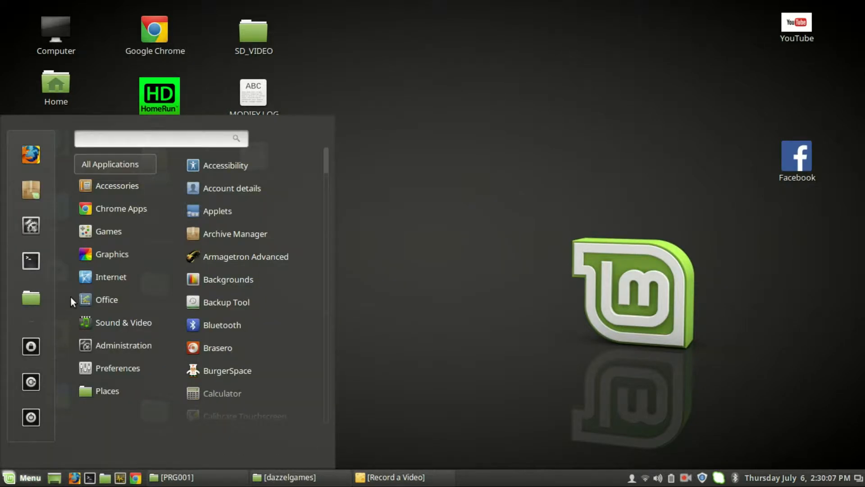
pyautogui.moveTo(145, 323)
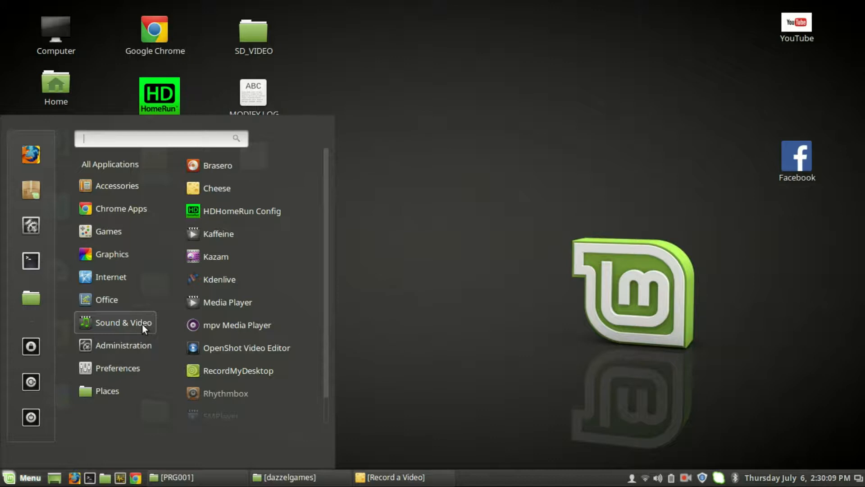
pyautogui.click(205, 278)
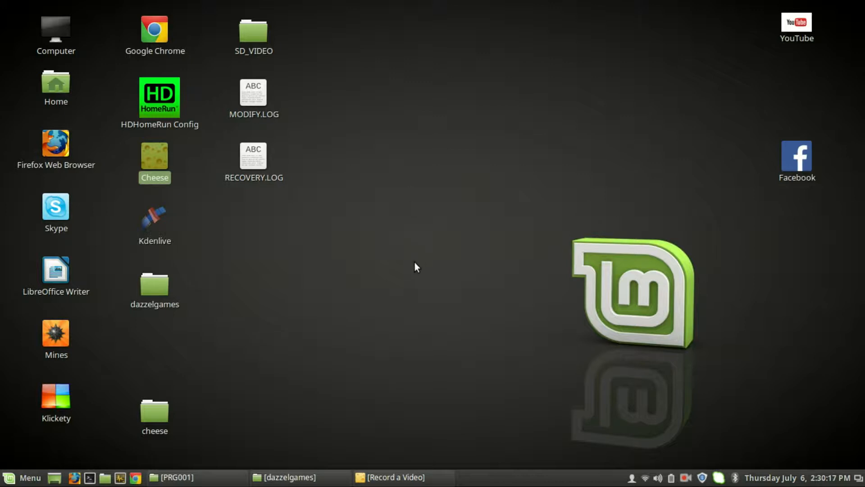
pyautogui.click(406, 479)
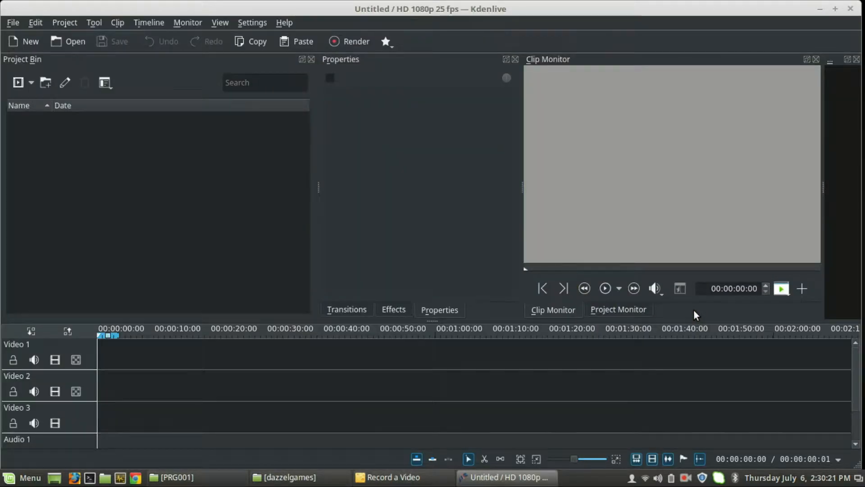
pyautogui.click(405, 476)
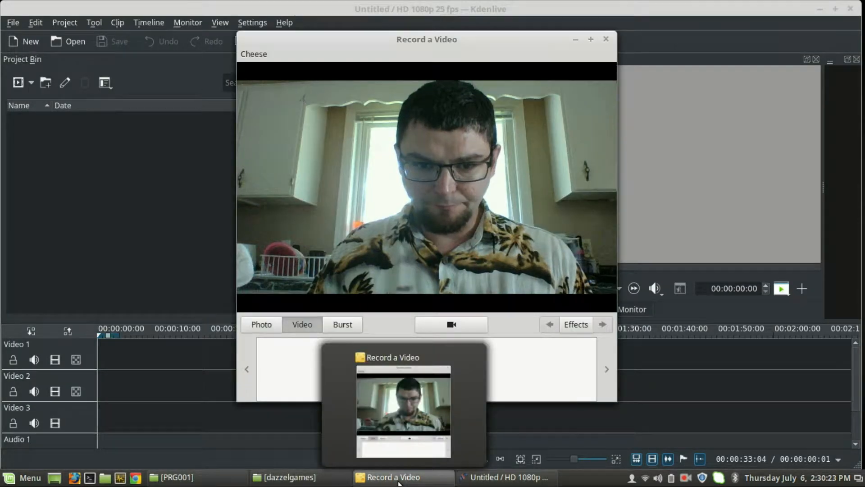
pyautogui.click(405, 477)
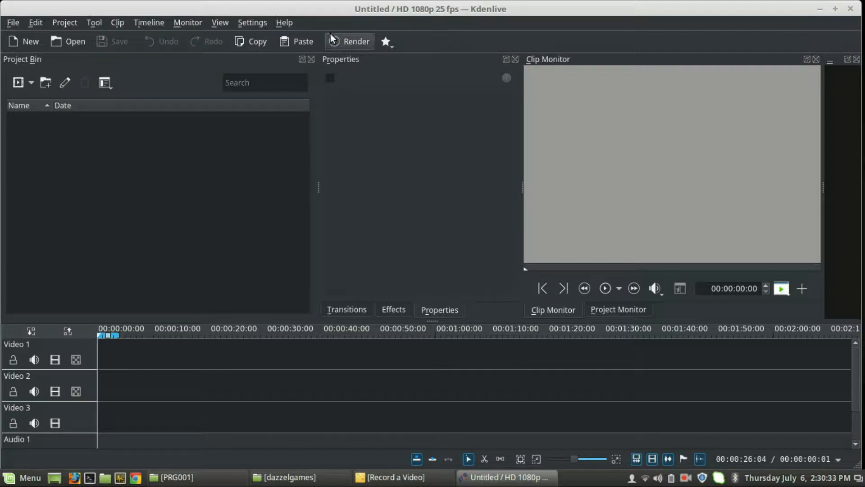
# Create a new project using the HD 720p 30 fps video profile.
pyautogui.click(18, 22)
pyautogui.click(25, 36)
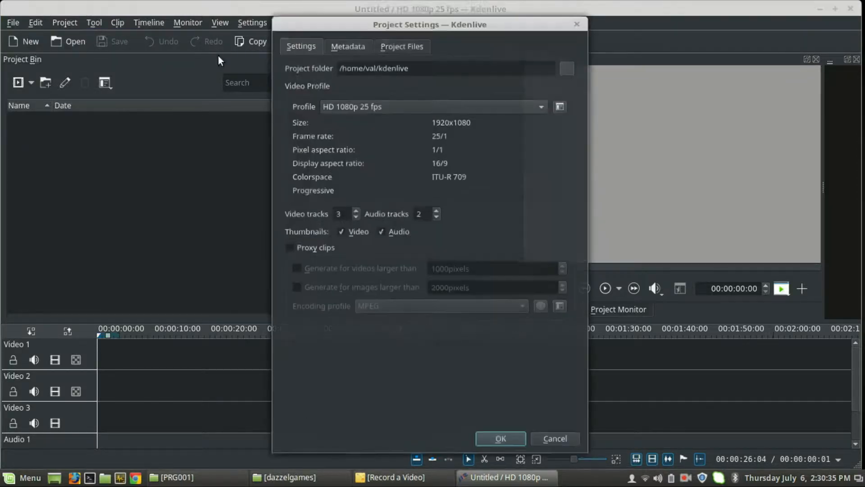
pyautogui.click(455, 98)
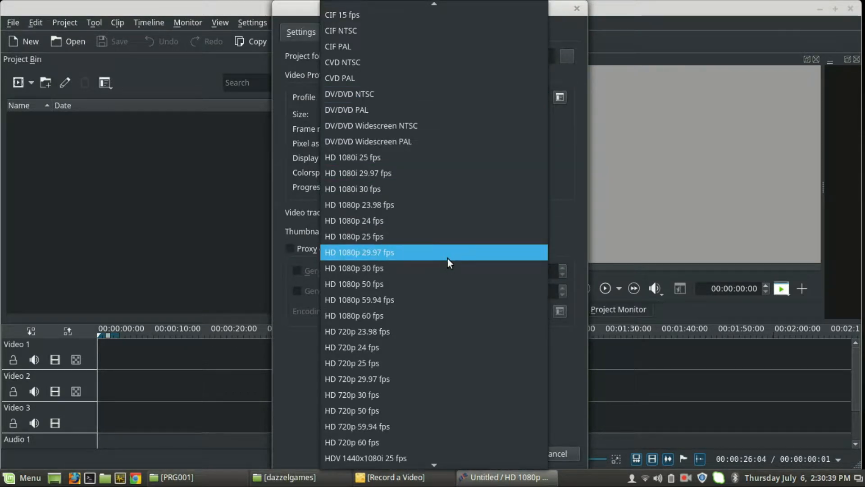
pyautogui.click(339, 395)
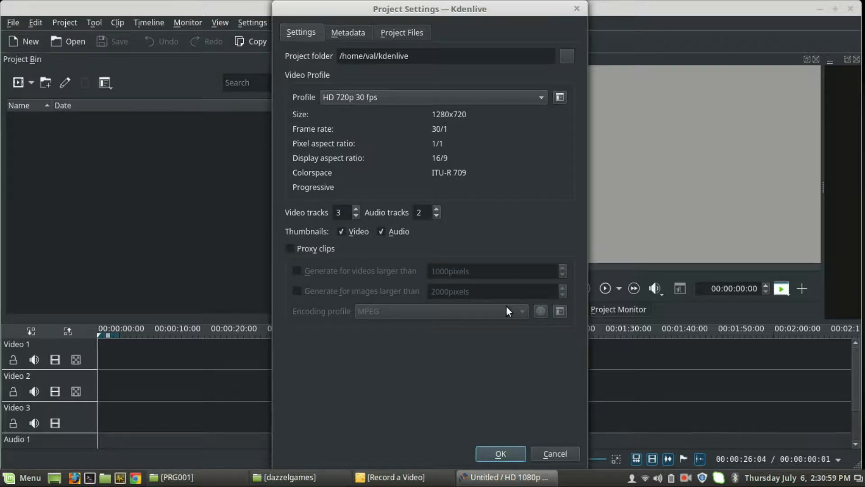
pyautogui.click(501, 453)
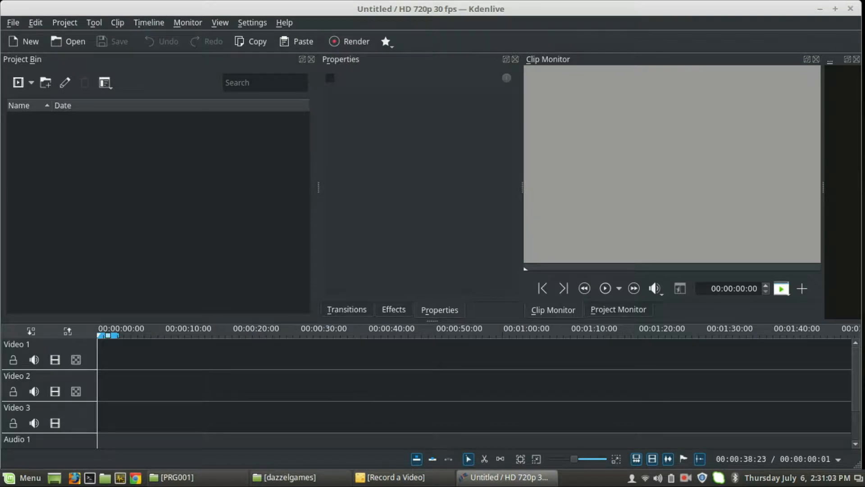
# Add poleposition.mp4 from the dazzelgames folder to the project bin and minimize that folder window.
pyautogui.click(275, 478)
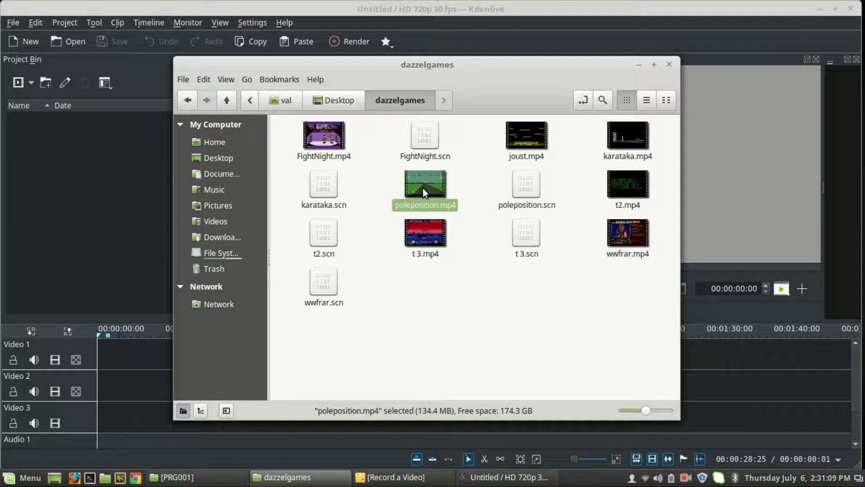
pyautogui.moveTo(423, 188); pyautogui.dragTo(40, 182)
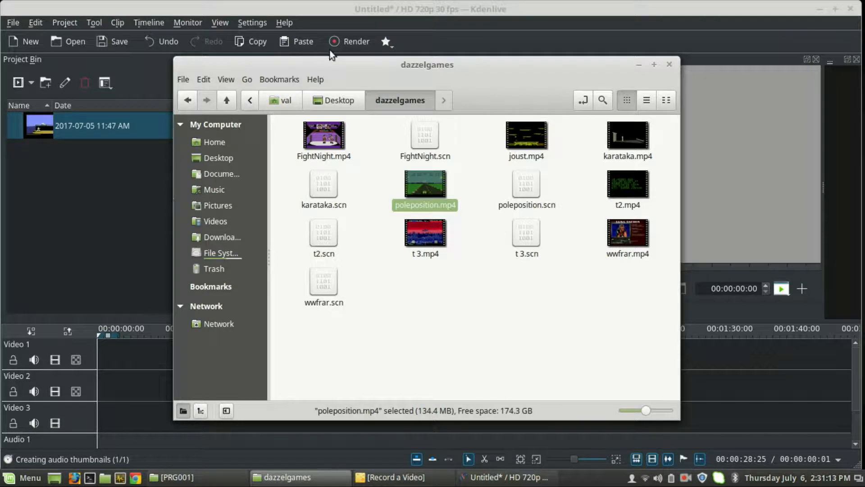
pyautogui.click(642, 65)
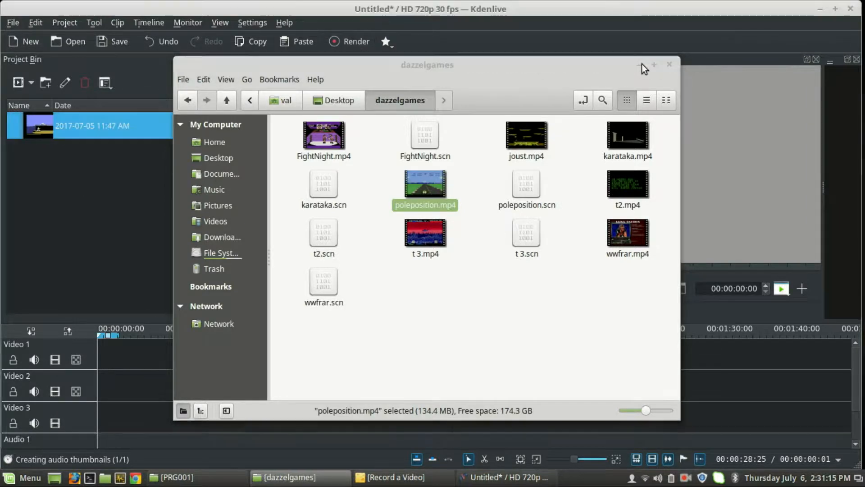
# Add MOV013.MOD from the PRG001 folder to the project bin and minimize that folder window.
pyautogui.click(209, 480)
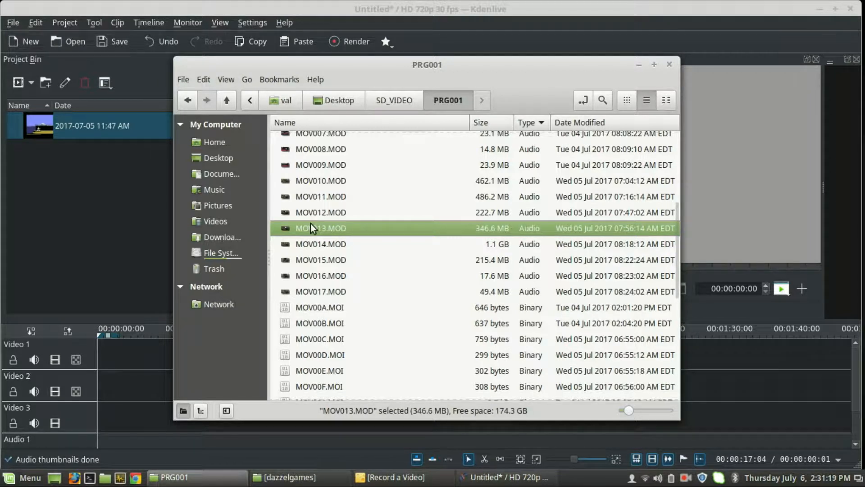
pyautogui.moveTo(310, 224); pyautogui.dragTo(90, 206)
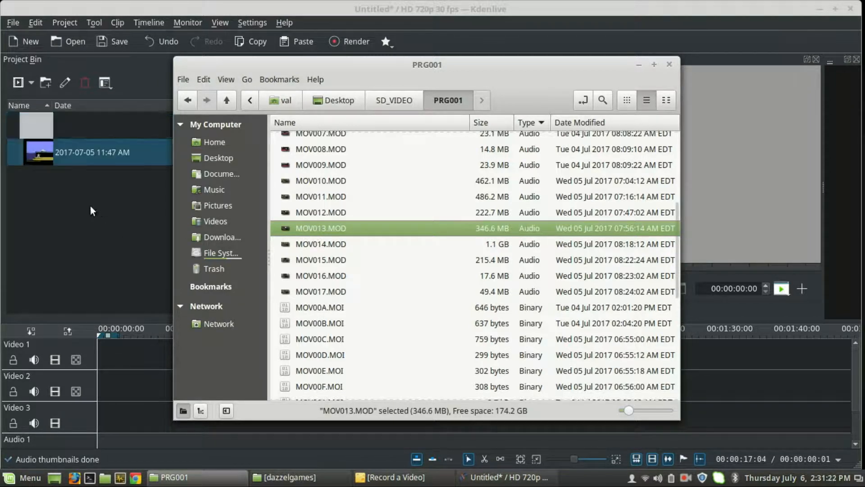
pyautogui.click(640, 66)
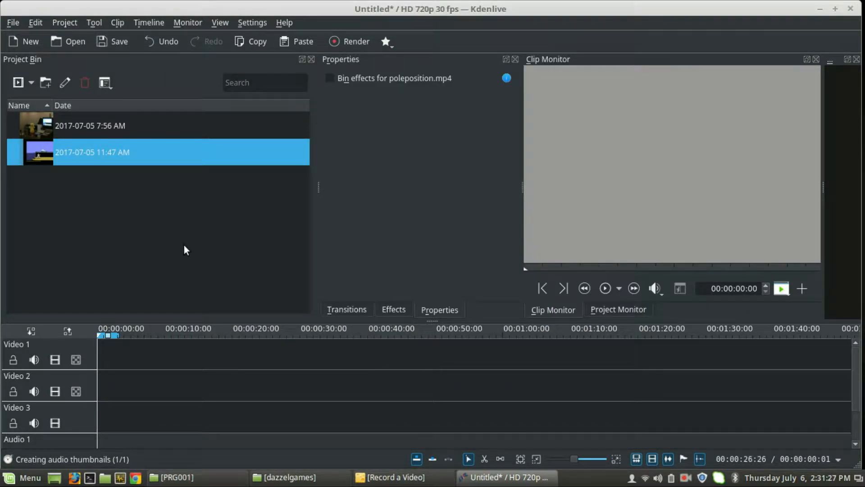
# Load the MOV013.MOD clip in the clip monitor and set its in point at 00:00:03:06.
pyautogui.doubleClick(41, 120)
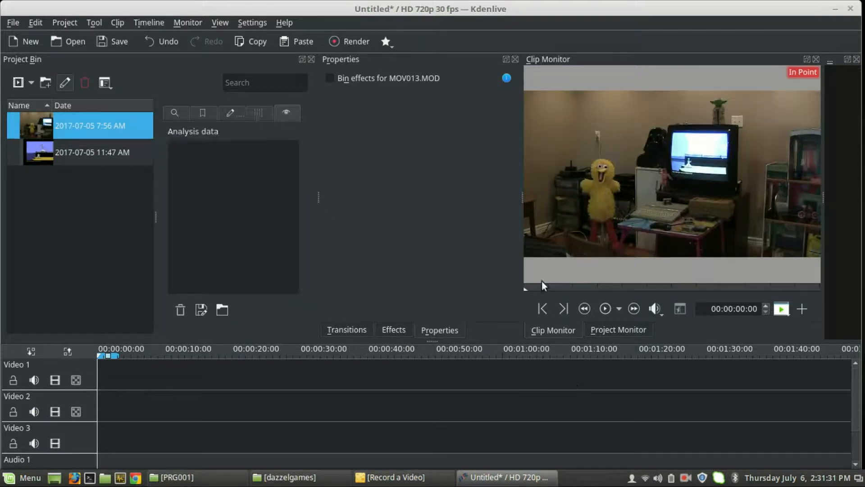
pyautogui.click(604, 310)
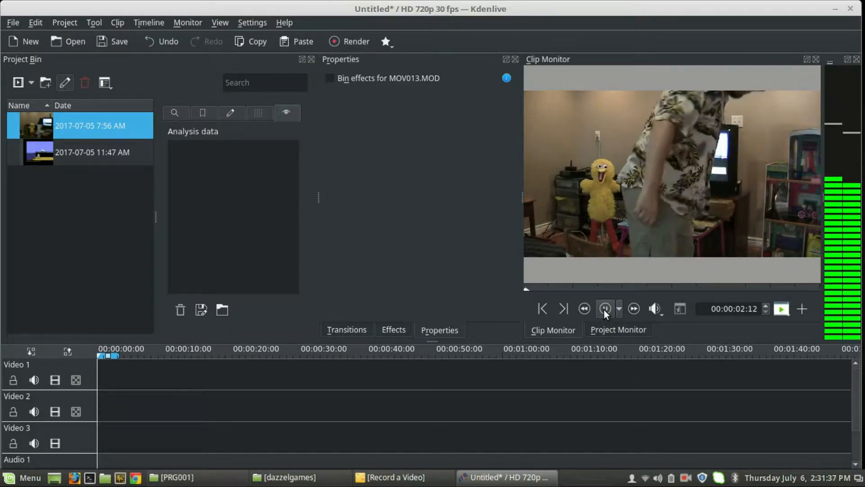
pyautogui.click(604, 310)
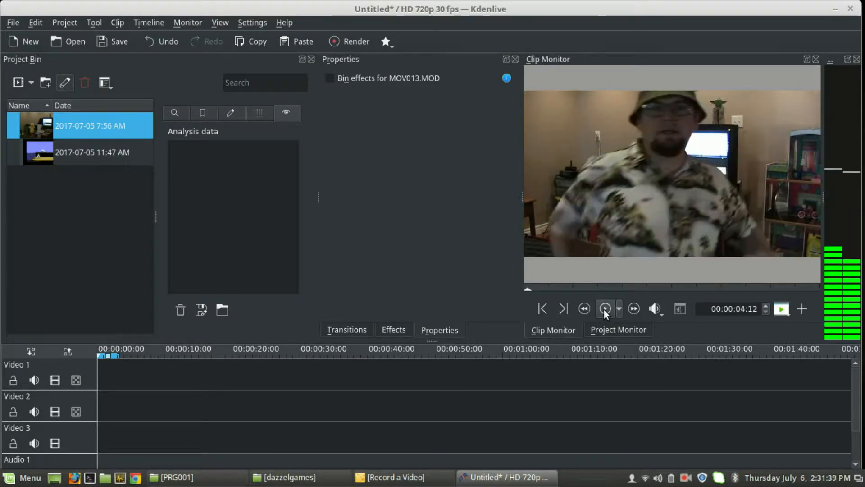
pyautogui.click(528, 289)
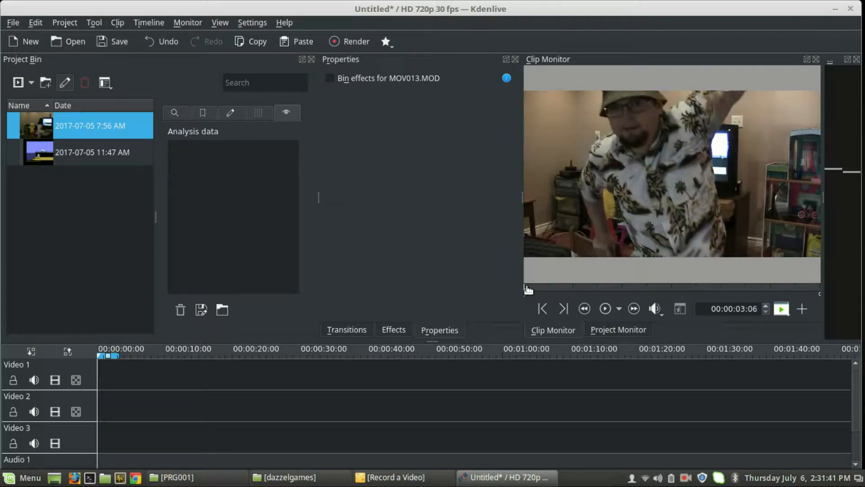
pyautogui.click(543, 310)
# Play through the MOV013.MOD clip and set its out point at 00:03:35:02.
pyautogui.click(605, 310)
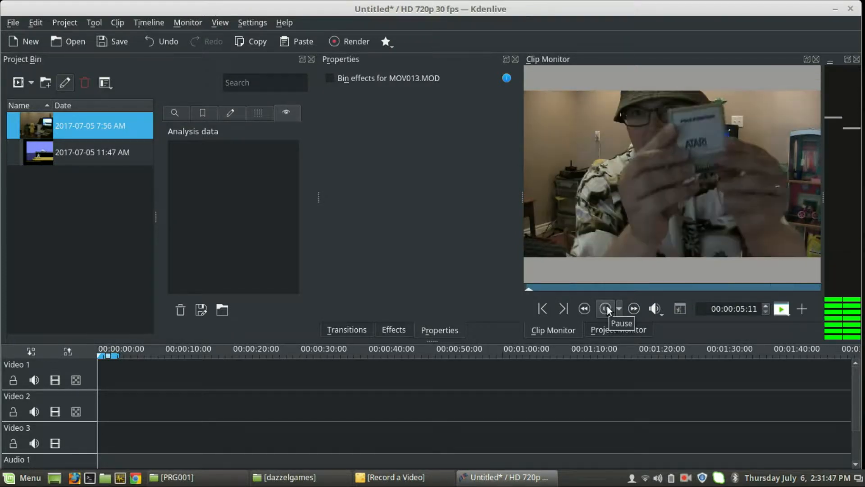
pyautogui.click(606, 309)
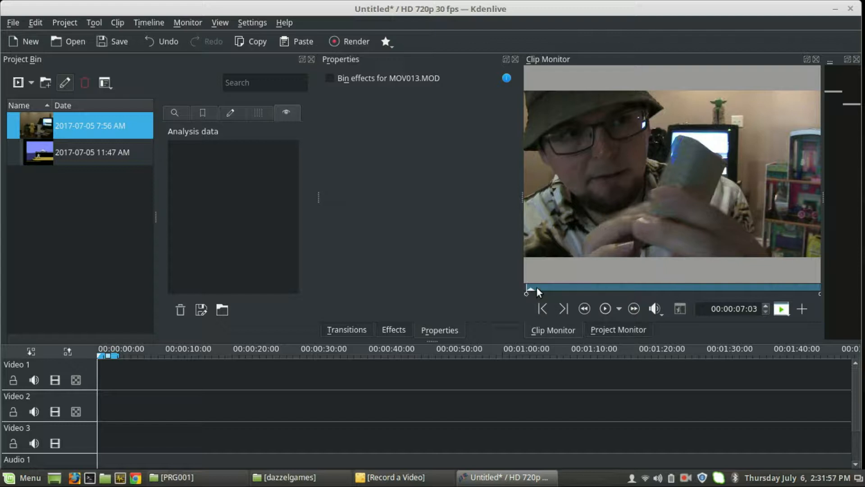
pyautogui.moveTo(536, 287); pyautogui.dragTo(731, 292)
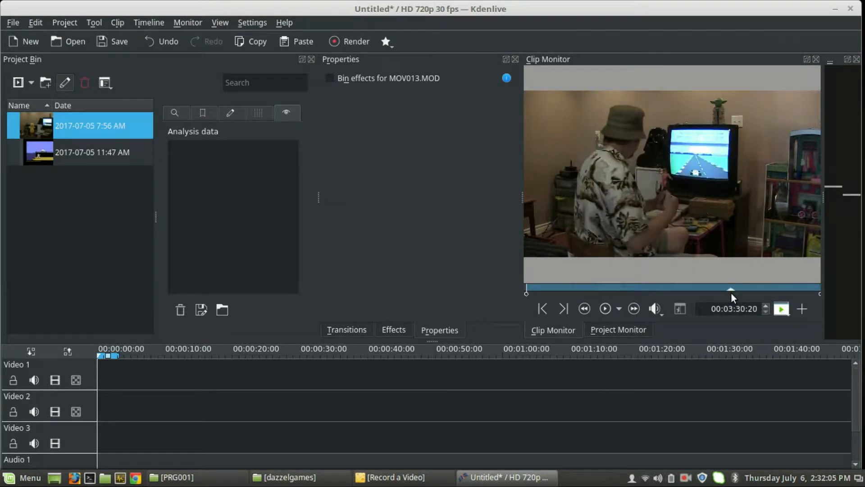
pyautogui.click(605, 309)
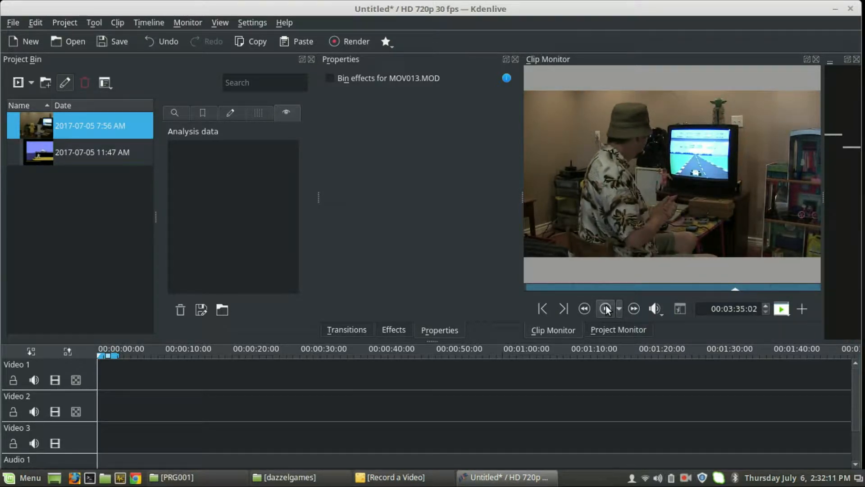
pyautogui.click(563, 309)
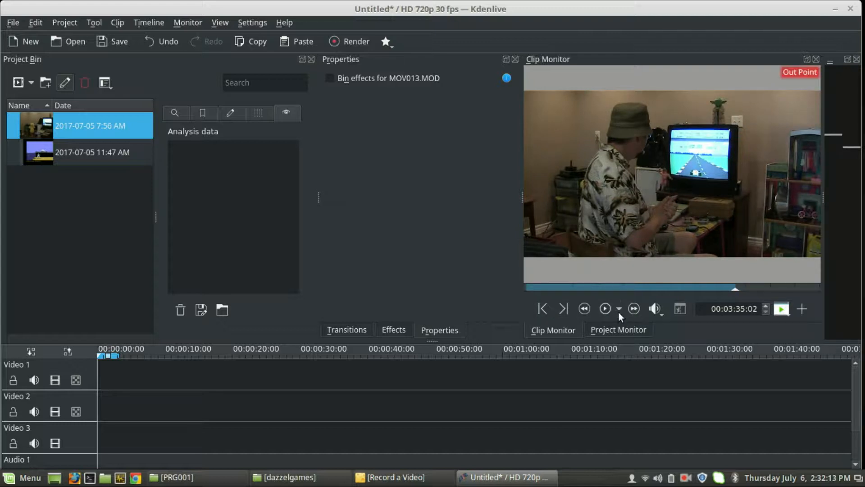
# Check the footage past the out point, and place the trimmed MOV013.MOD clip at the start of the Video 3 track.
pyautogui.click(604, 309)
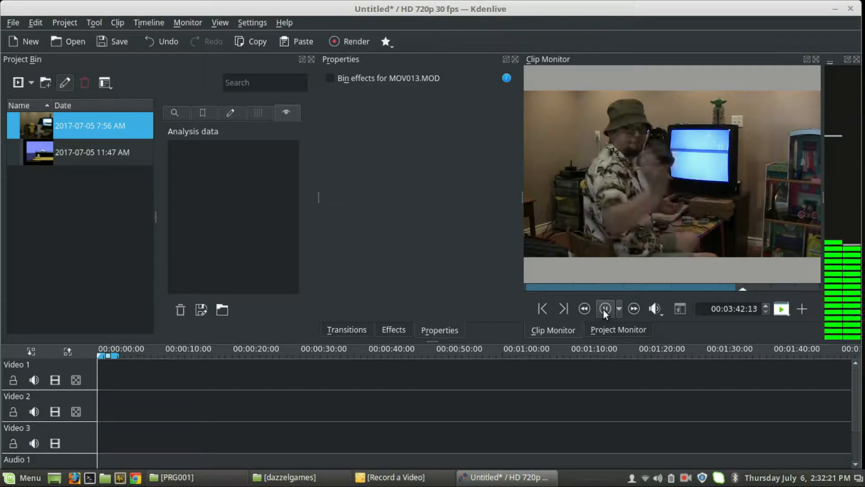
pyautogui.click(604, 309)
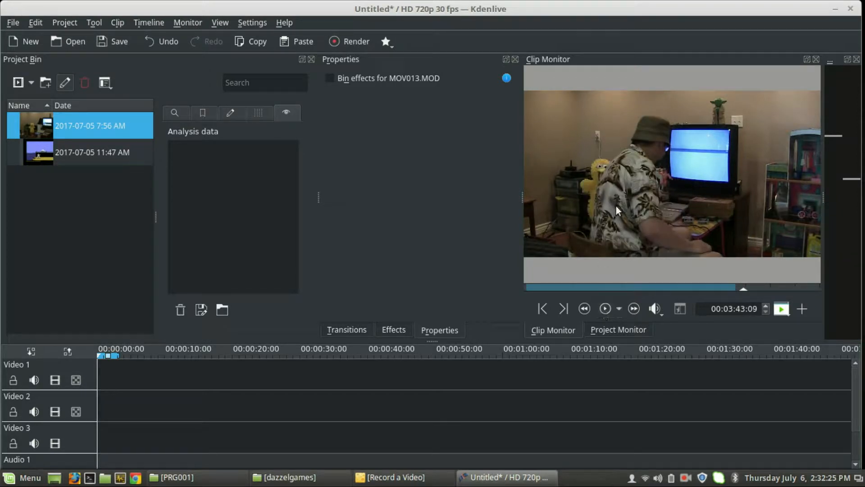
pyautogui.moveTo(685, 178); pyautogui.dragTo(97, 429)
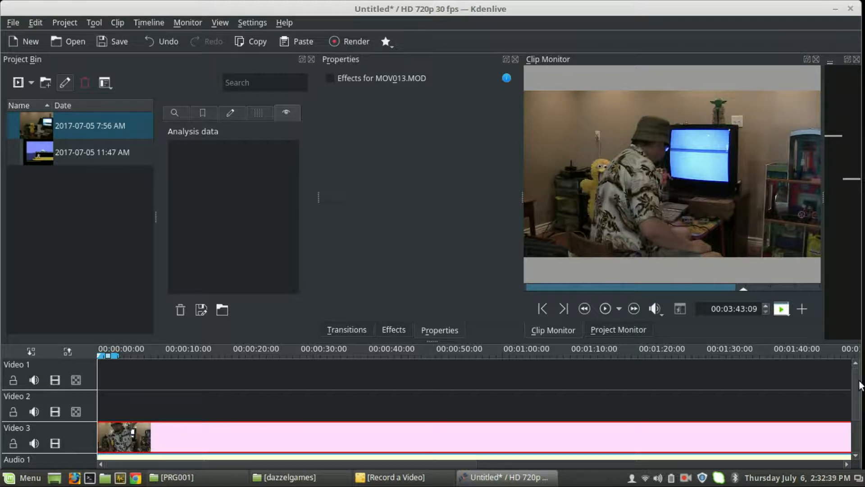
pyautogui.moveTo(857, 386)
pyautogui.mouseDown()
pyautogui.moveTo(862, 414)
pyautogui.moveTo(861, 375)
pyautogui.mouseUp()
# Save the project as PolePosition in the youtube folder, copying the file name to the clipboard.
pyautogui.click(114, 44)
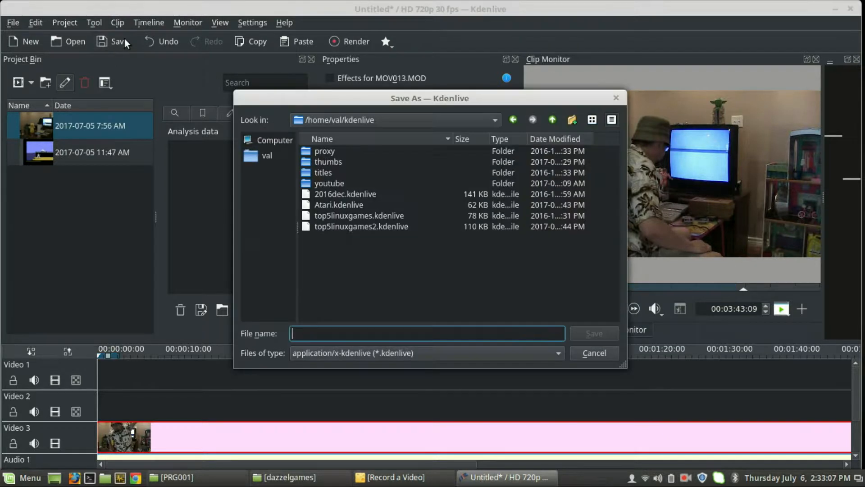
pyautogui.doubleClick(320, 182)
pyautogui.click(340, 326)
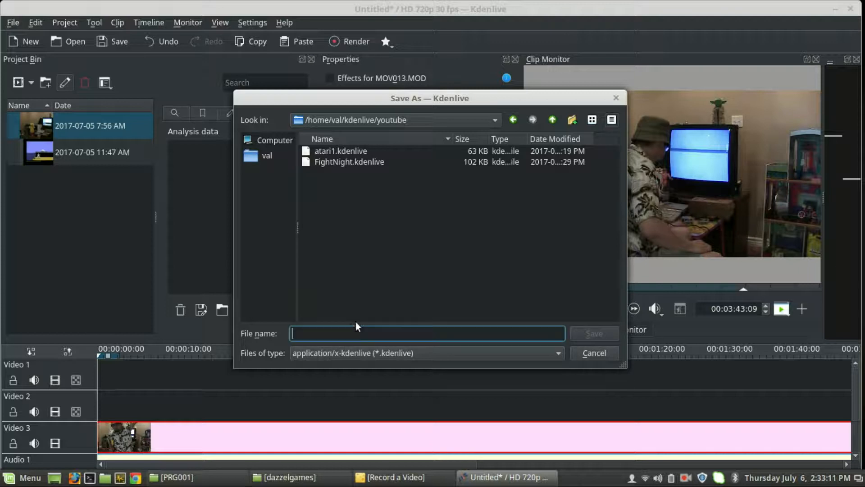
pyautogui.write('o')
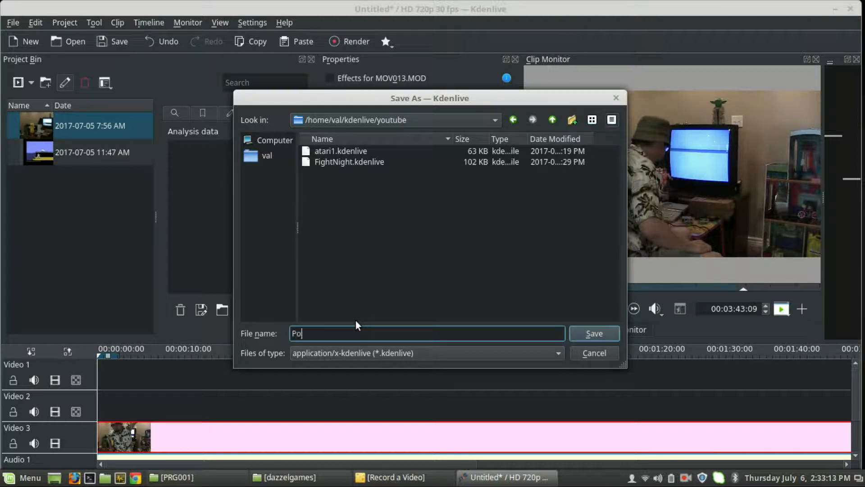
pyautogui.write('lePosition')
pyautogui.moveTo(338, 335); pyautogui.dragTo(282, 336)
pyautogui.rightClick(300, 331)
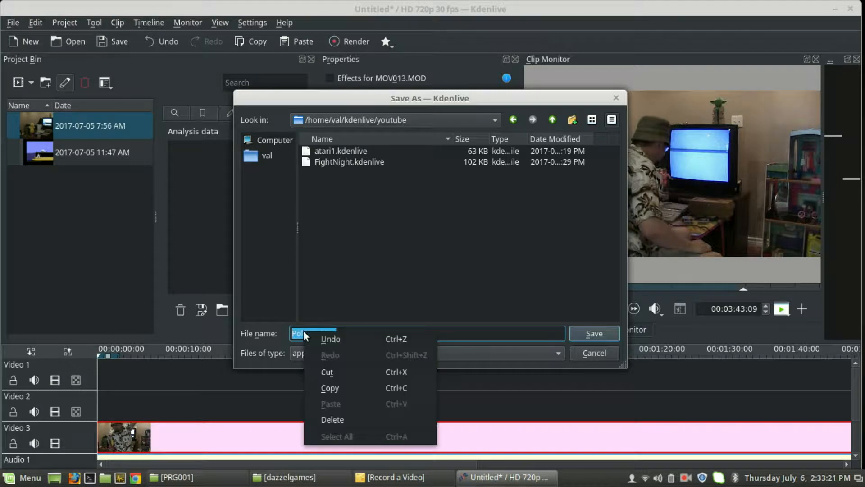
pyautogui.click(364, 385)
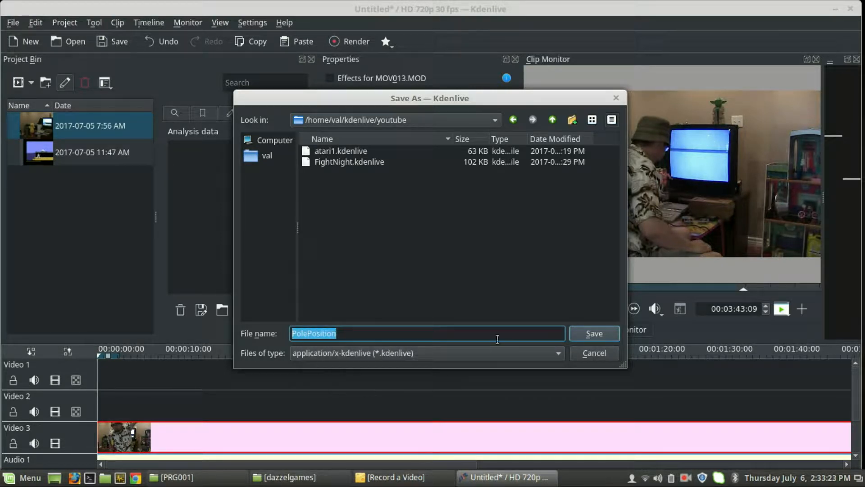
pyautogui.click(593, 333)
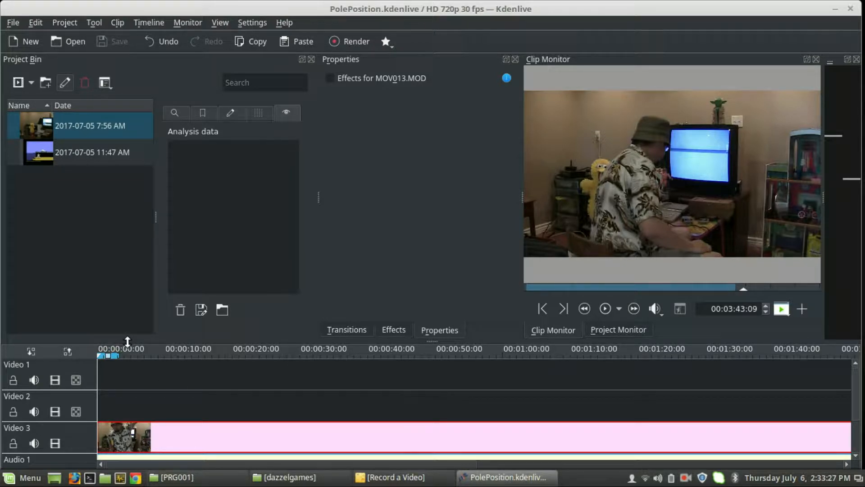
# Check the MOV013.MOD footage past its out point, and skim the first nine seconds of the timeline for the cartridge shot.
pyautogui.click(605, 309)
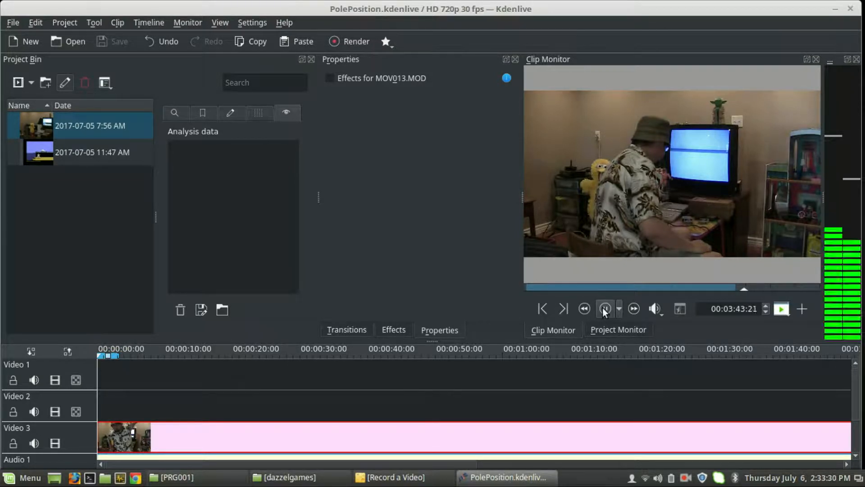
pyautogui.click(131, 355)
pyautogui.click(137, 352)
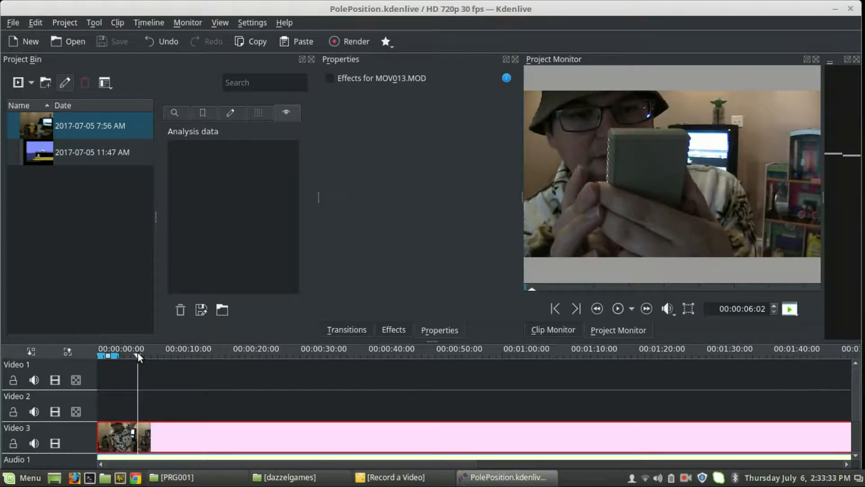
pyautogui.click(156, 353)
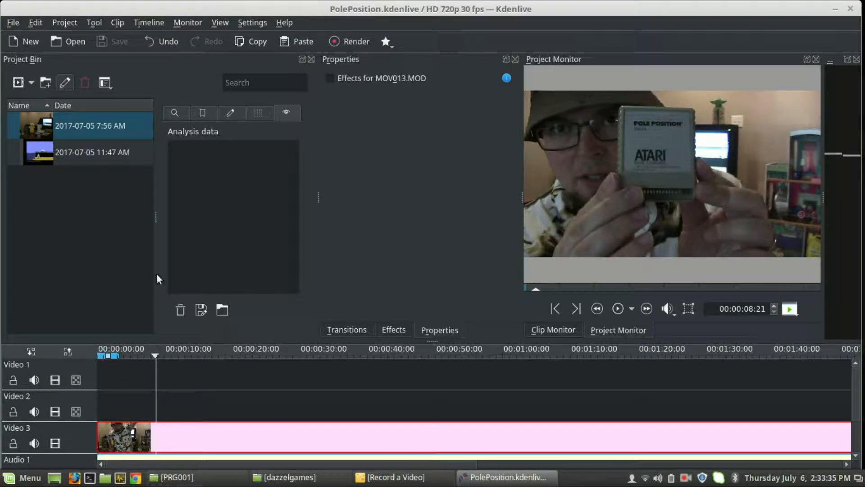
# Add a title clip with the text "Pole Position" in the lower part of the frame, at about X 125, Y 539.
pyautogui.click(61, 23)
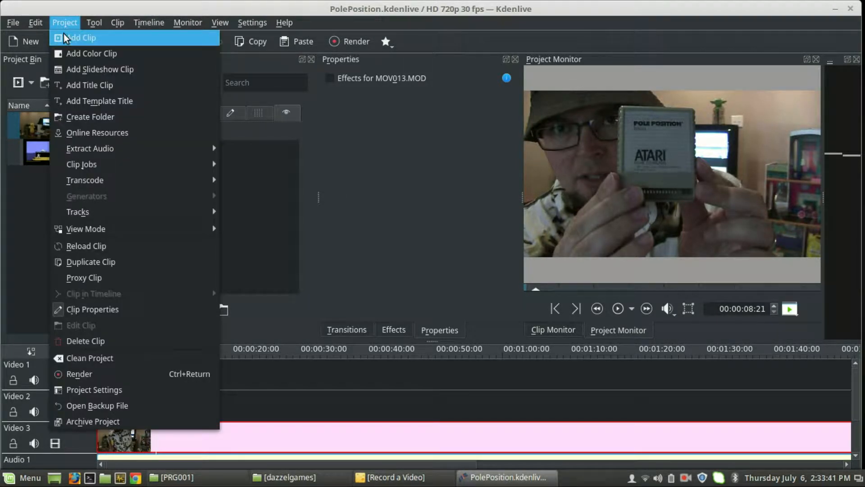
pyautogui.click(94, 85)
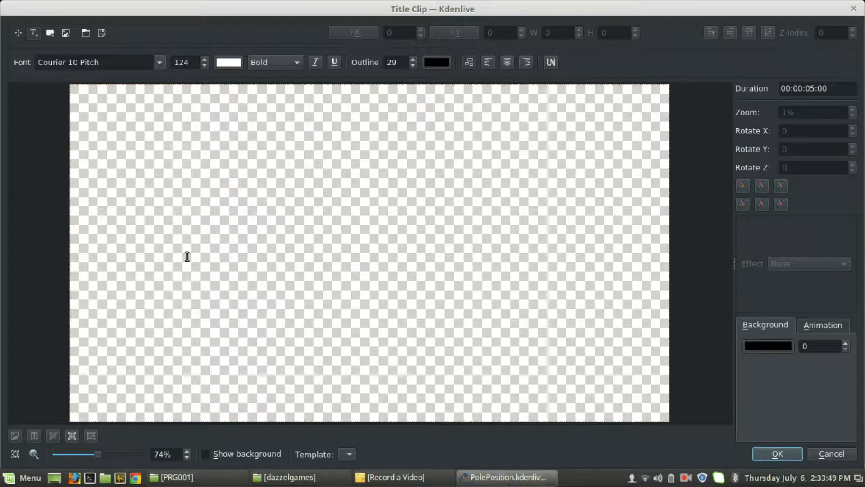
pyautogui.click(114, 365)
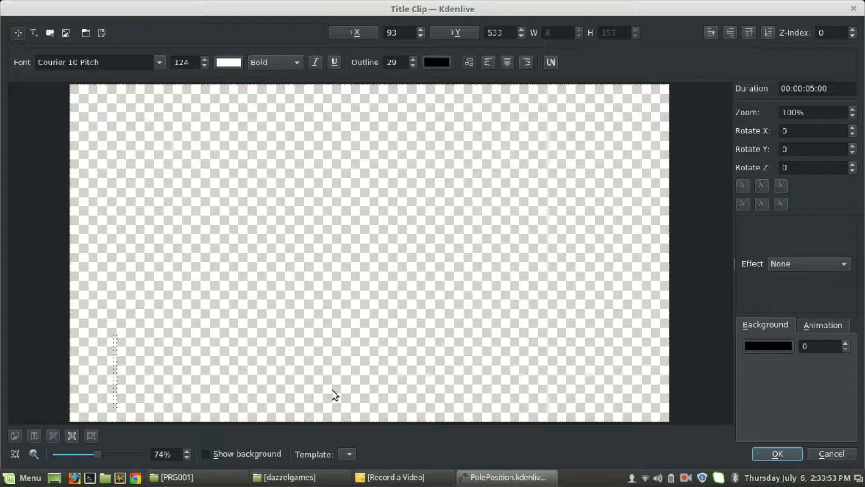
pyautogui.write('Pole P')
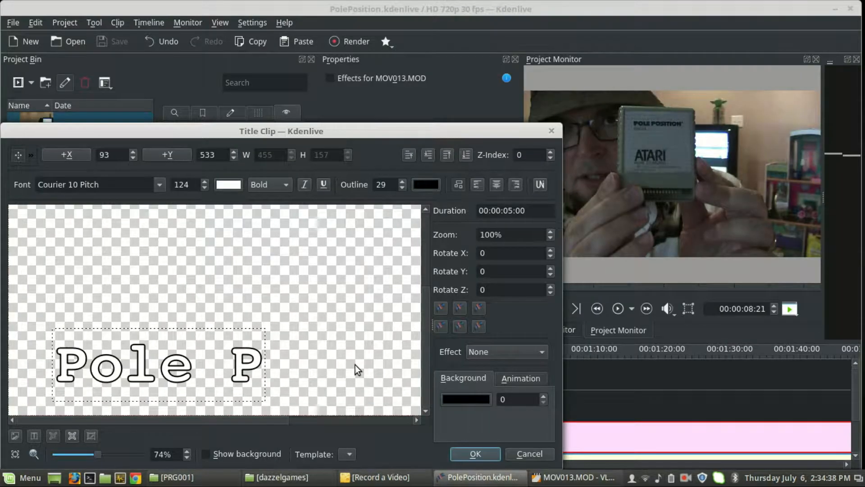
pyautogui.write('osition')
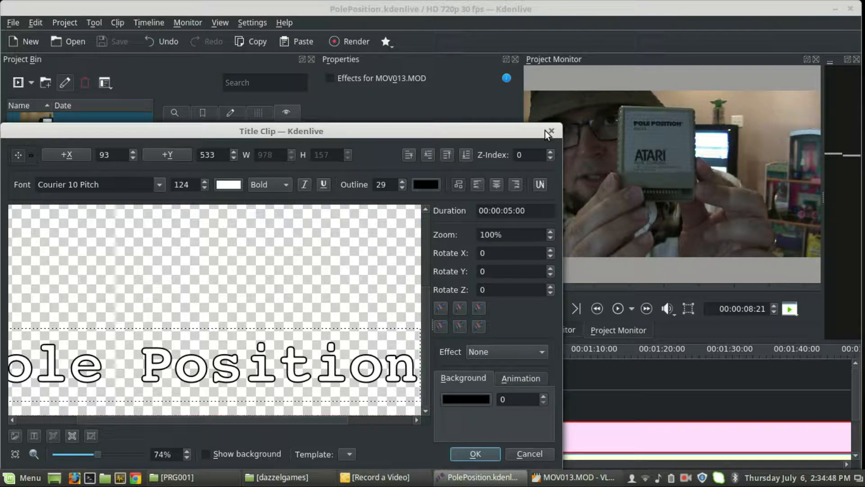
pyautogui.moveTo(562, 123); pyautogui.dragTo(864, 1)
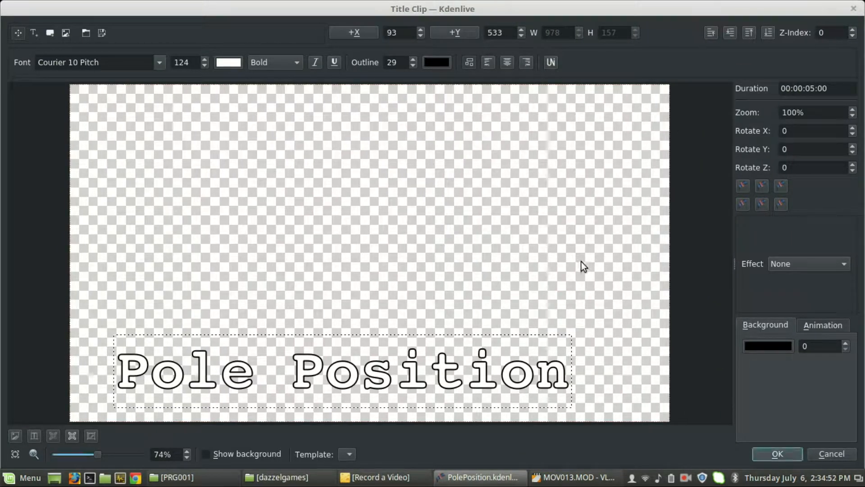
pyautogui.click(224, 223)
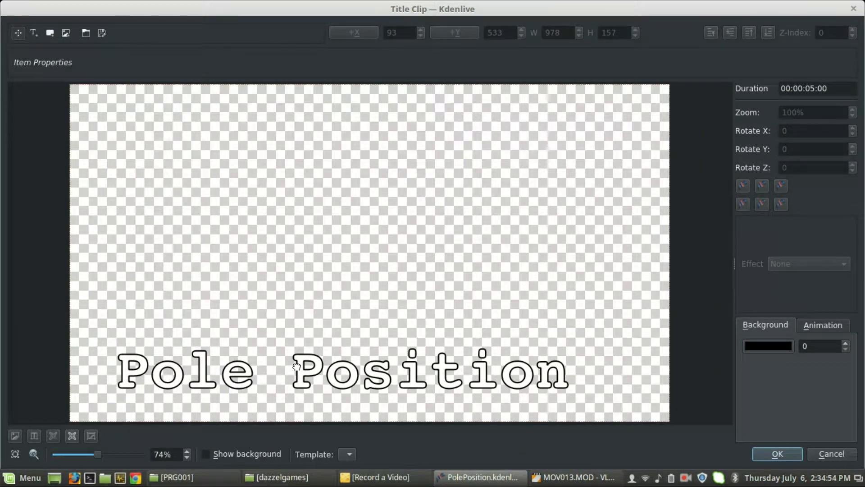
pyautogui.moveTo(295, 366)
pyautogui.mouseDown()
pyautogui.moveTo(366, 350)
pyautogui.moveTo(309, 358)
pyautogui.moveTo(334, 166)
pyautogui.moveTo(324, 276)
pyautogui.moveTo(305, 347)
pyautogui.moveTo(330, 363)
pyautogui.moveTo(312, 372)
pyautogui.mouseUp()
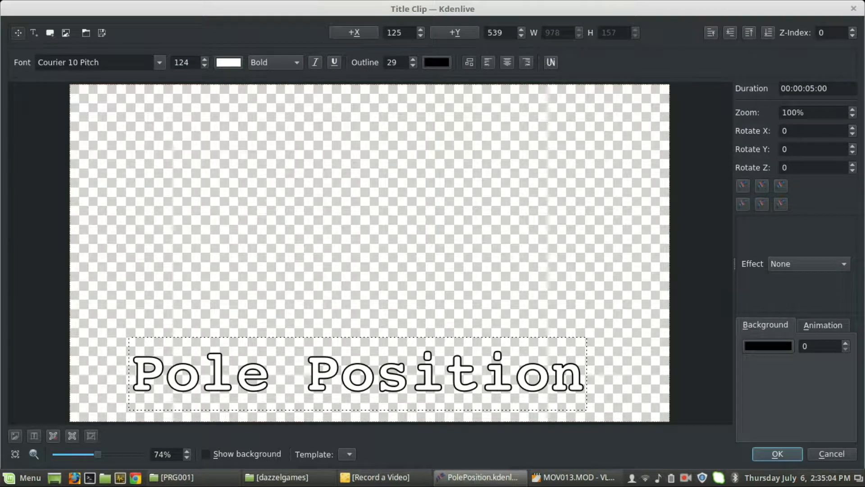
# Close the Record a Video window and save the Pole Position title to the project bin.
pyautogui.click(398, 479)
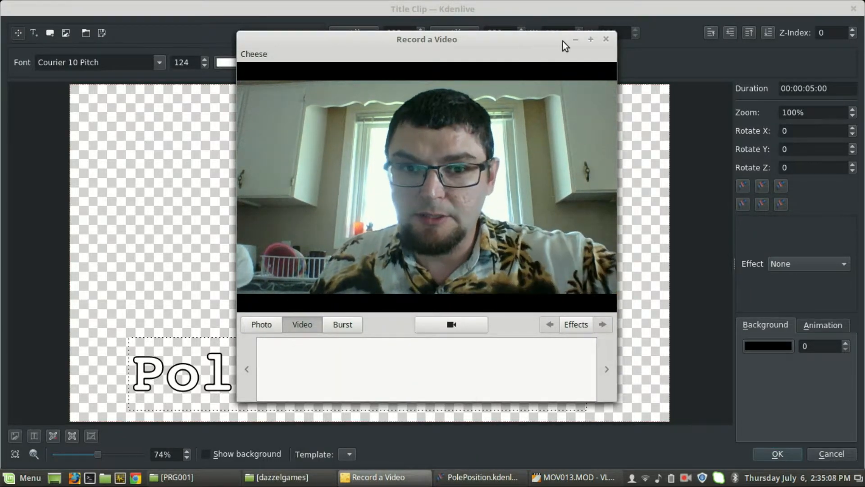
pyautogui.click(607, 38)
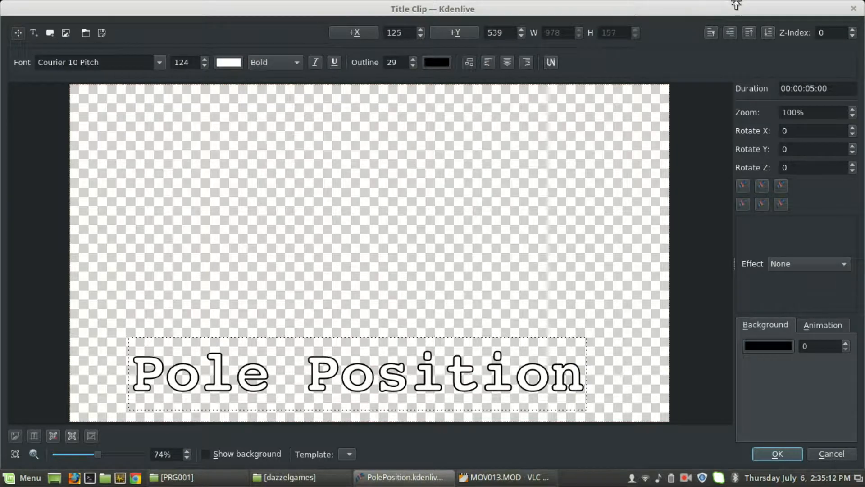
pyautogui.click(785, 453)
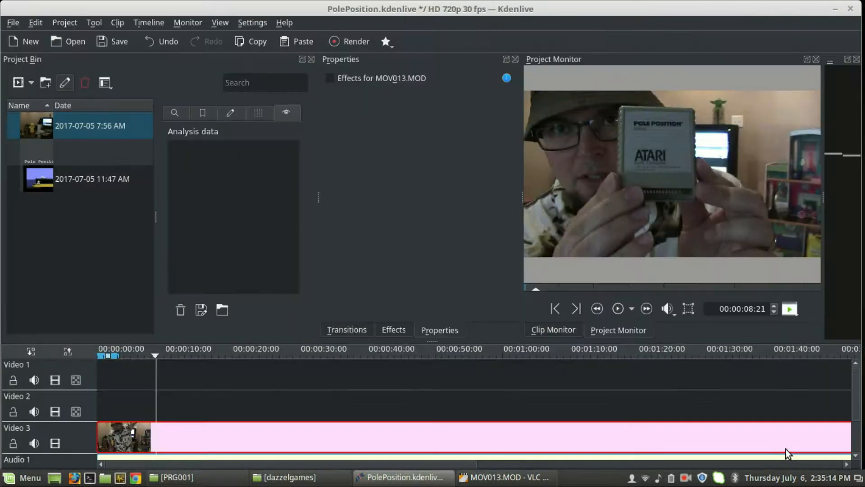
# Place the title clip at the start of Video 2 for about 8 seconds, with an Affine transition onto Video 3, and skim the overlay.
pyautogui.click(40, 155)
pyautogui.moveTo(40, 153); pyautogui.dragTo(150, 396)
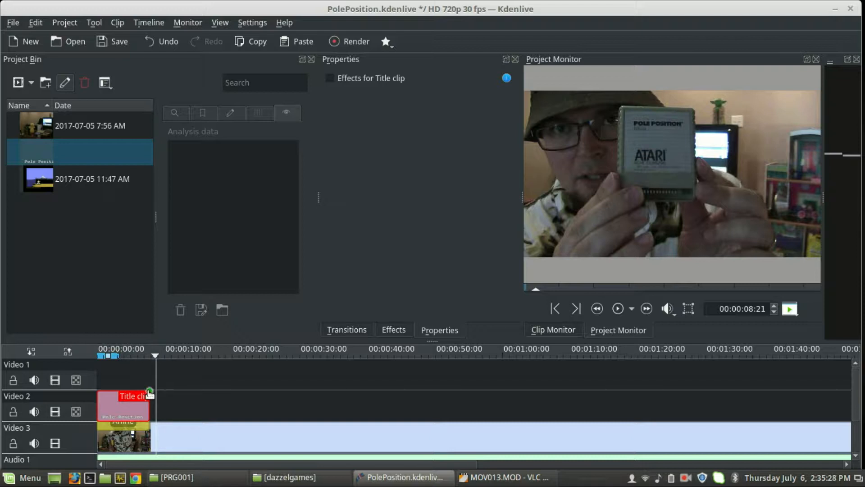
pyautogui.click(144, 352)
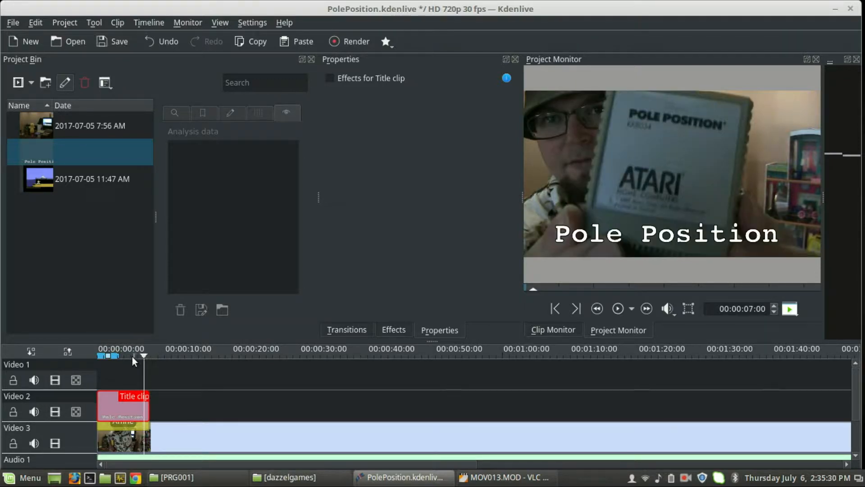
pyautogui.moveTo(132, 357); pyautogui.dragTo(156, 356)
pyautogui.click(98, 350)
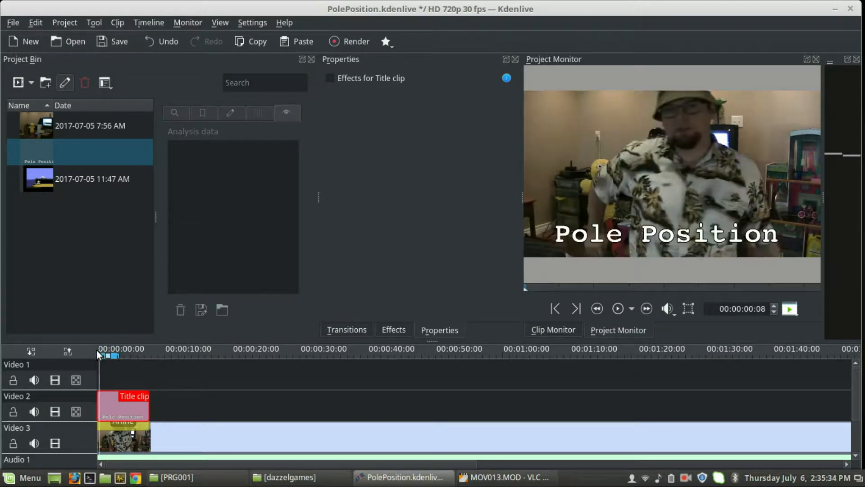
# Play the titled intro from about 00:00:02:07 until past the end of the title, and save the project.
pyautogui.click(112, 373)
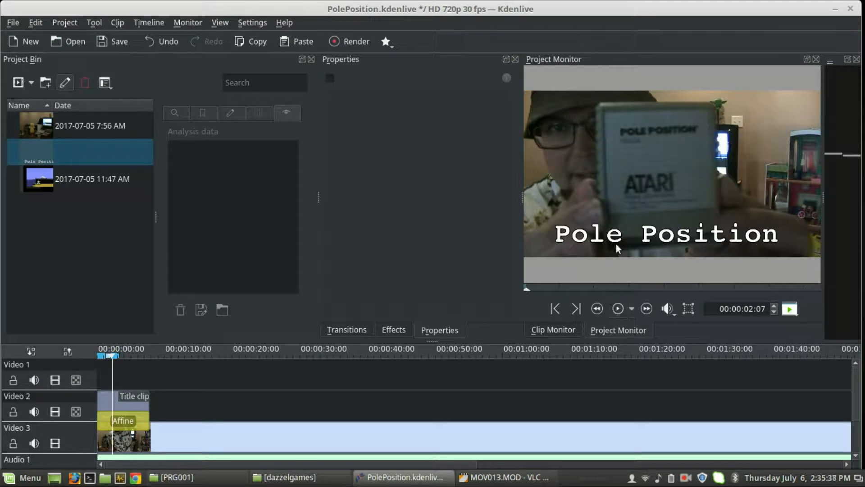
pyautogui.click(611, 307)
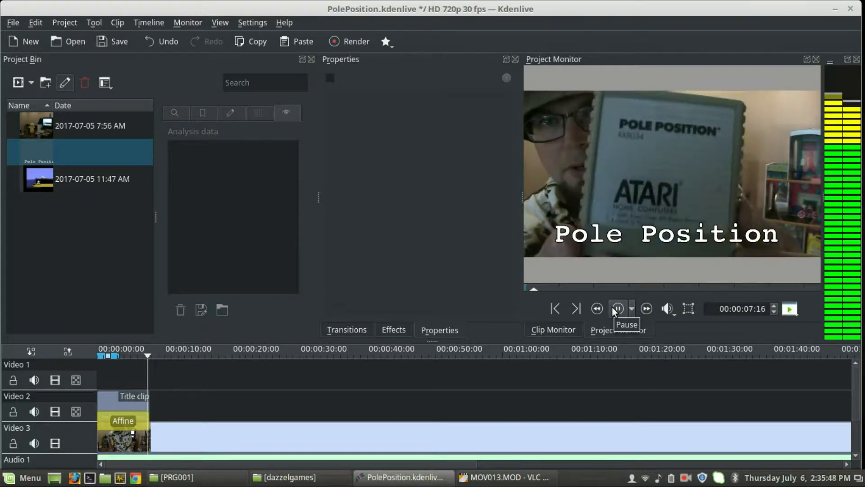
pyautogui.click(613, 311)
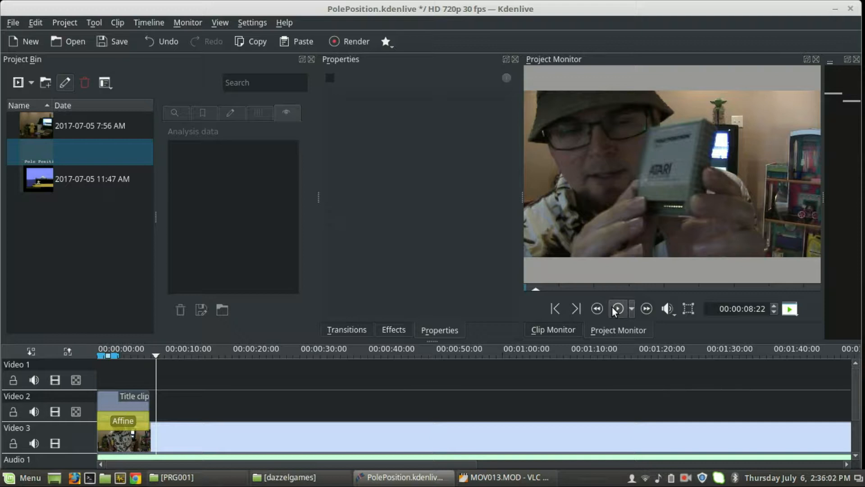
pyautogui.click(116, 46)
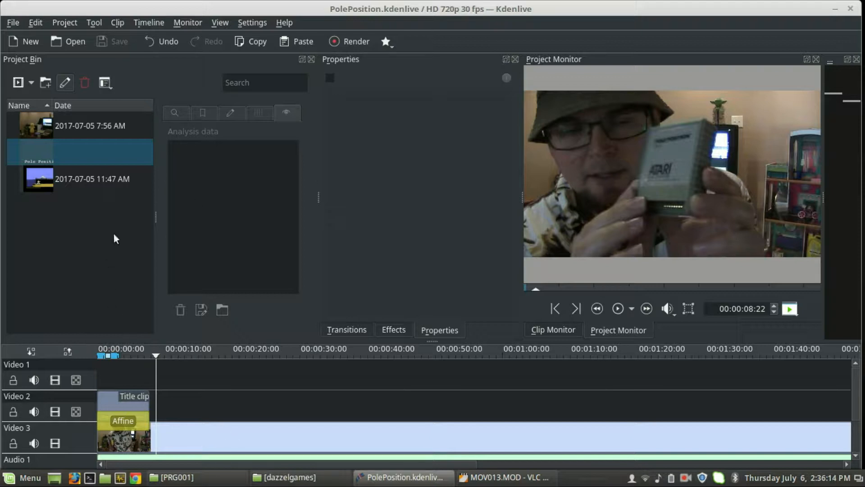
# Move the timeline playhead to 00:00:21:24, and set the in point of poleposition.mp4 at the race start, near 00:00:21:26.
pyautogui.moveTo(234, 352)
pyautogui.mouseDown()
pyautogui.moveTo(318, 333)
pyautogui.moveTo(230, 355)
pyautogui.moveTo(244, 356)
pyautogui.mouseUp()
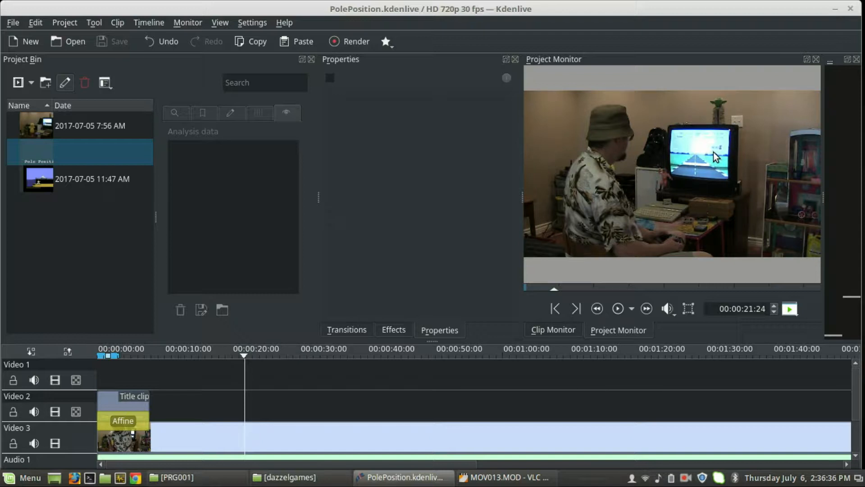
pyautogui.click(45, 185)
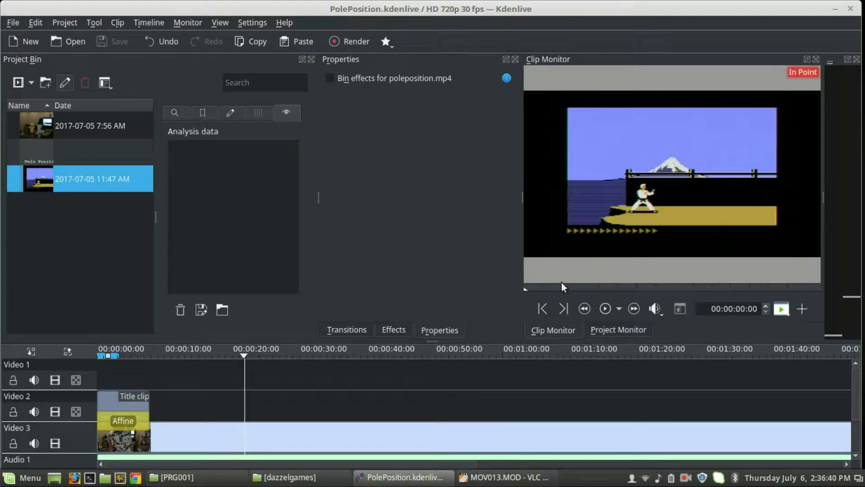
pyautogui.moveTo(536, 286)
pyautogui.mouseDown()
pyautogui.moveTo(552, 285)
pyautogui.moveTo(533, 289)
pyautogui.moveTo(540, 289)
pyautogui.mouseUp()
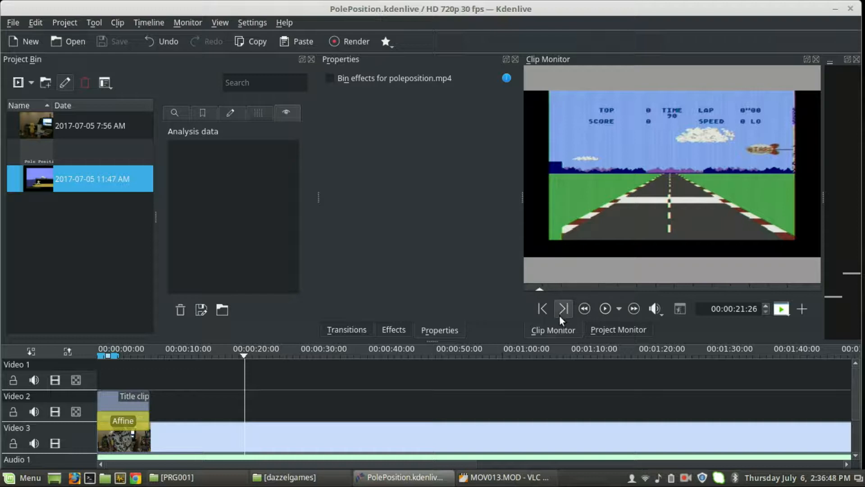
pyautogui.click(606, 308)
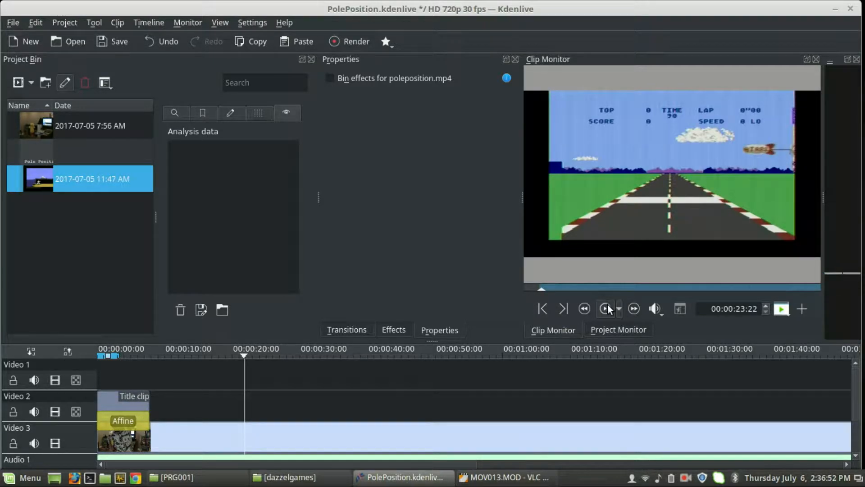
pyautogui.click(607, 308)
pyautogui.click(607, 309)
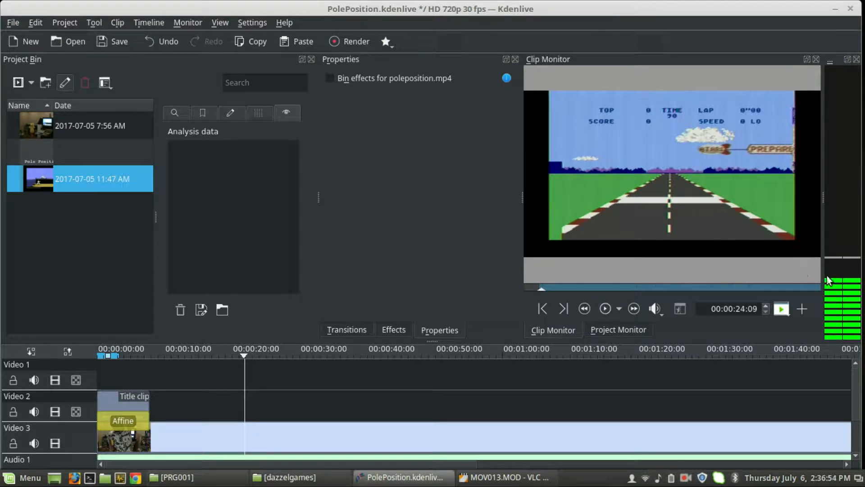
# Examine the race start of poleposition.mp4 frame by frame, back to 00:00:23:18 and forward to 00:00:24:04.
pyautogui.click(766, 312)
pyautogui.click(766, 312)
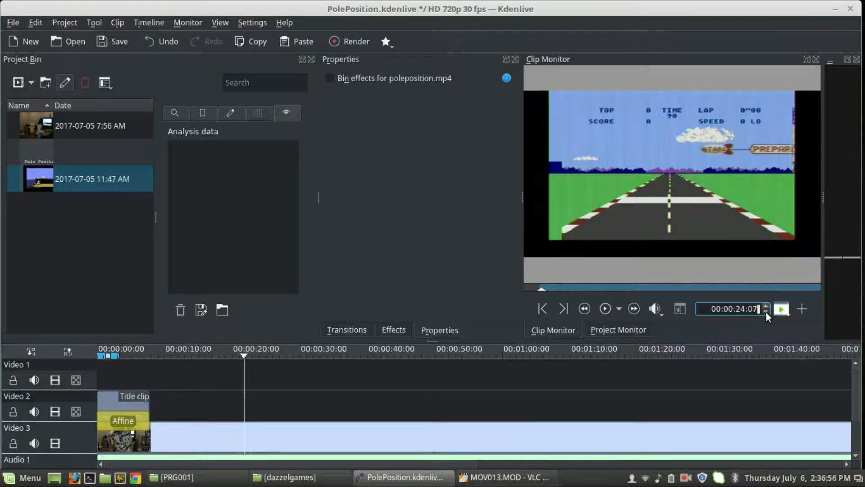
pyautogui.click(766, 312)
pyautogui.click(766, 312)
pyautogui.click(766, 313)
pyautogui.click(766, 312)
pyautogui.click(766, 312)
pyautogui.click(766, 312)
pyautogui.click(766, 312)
pyautogui.click(766, 312)
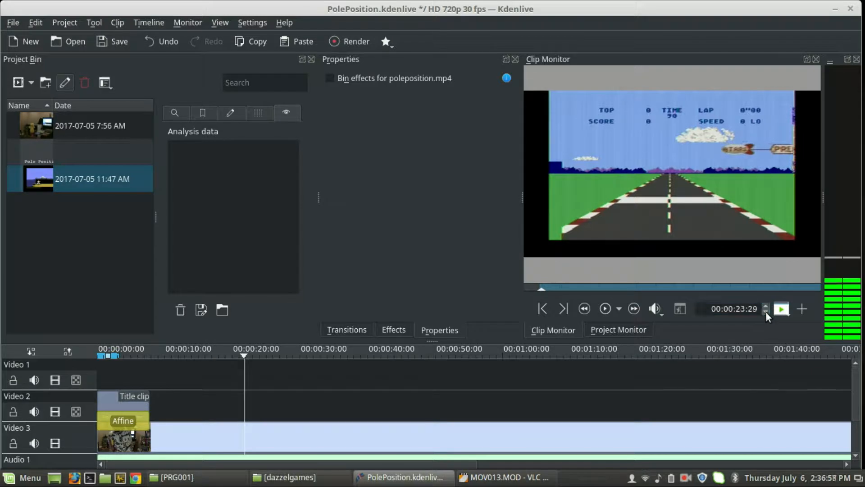
pyautogui.click(766, 312)
pyautogui.click(765, 312)
pyautogui.click(766, 312)
pyautogui.click(765, 312)
pyautogui.click(766, 312)
pyautogui.click(766, 312)
pyautogui.click(766, 312)
pyautogui.click(766, 312)
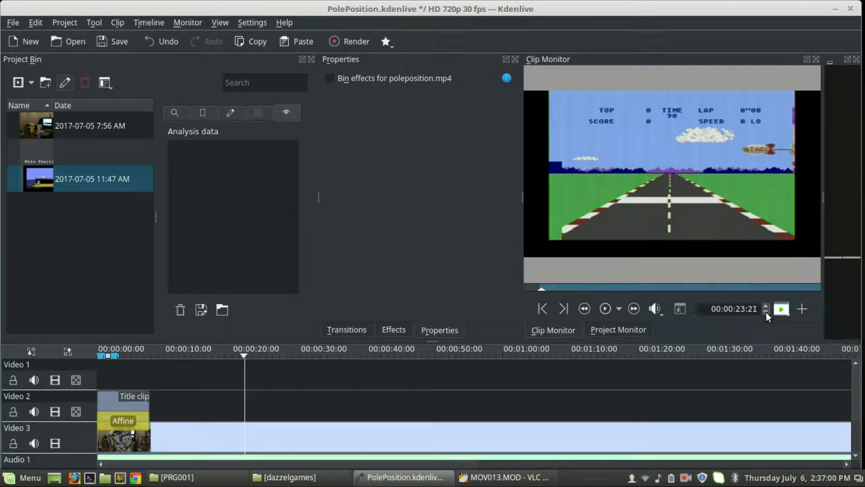
pyautogui.click(766, 312)
pyautogui.click(765, 312)
pyautogui.click(766, 312)
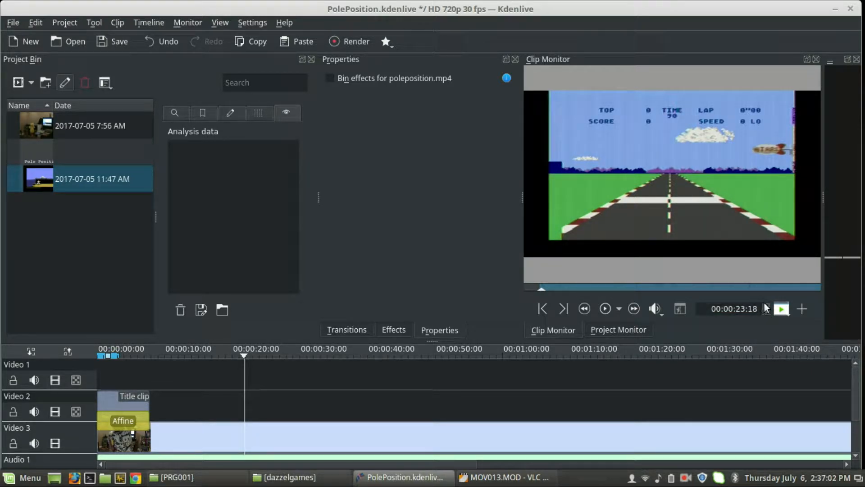
pyautogui.click(766, 304)
pyautogui.click(766, 304)
pyautogui.click(766, 305)
pyautogui.click(766, 305)
pyautogui.click(766, 305)
pyautogui.click(766, 304)
pyautogui.click(766, 304)
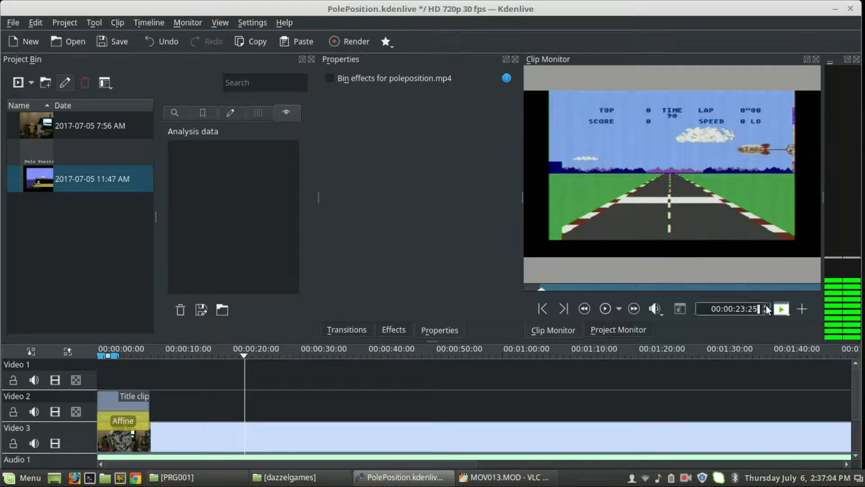
pyautogui.click(766, 305)
pyautogui.click(766, 305)
pyautogui.click(766, 305)
pyautogui.click(766, 304)
pyautogui.click(765, 305)
pyautogui.click(766, 304)
pyautogui.click(765, 305)
pyautogui.click(766, 304)
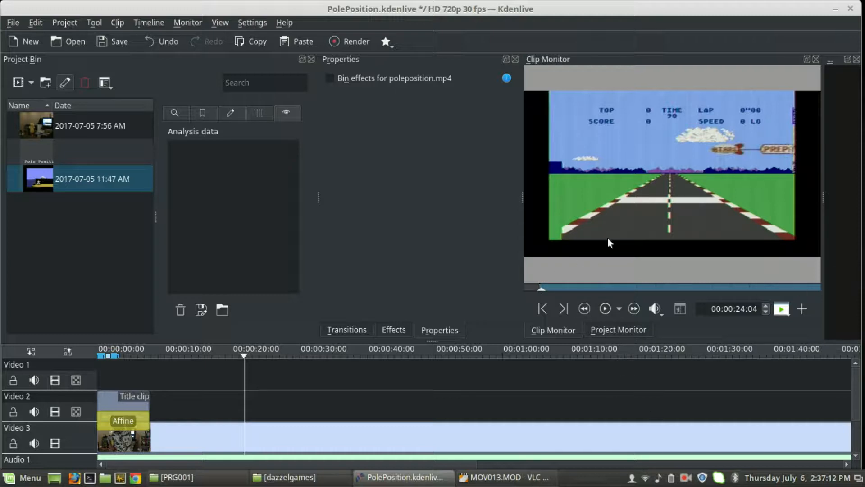
# Place the trimmed poleposition.mp4 clip on Video 1 at the 00:00:21:24 playhead, and play across the cut to check the sync.
pyautogui.moveTo(502, 331); pyautogui.dragTo(245, 375)
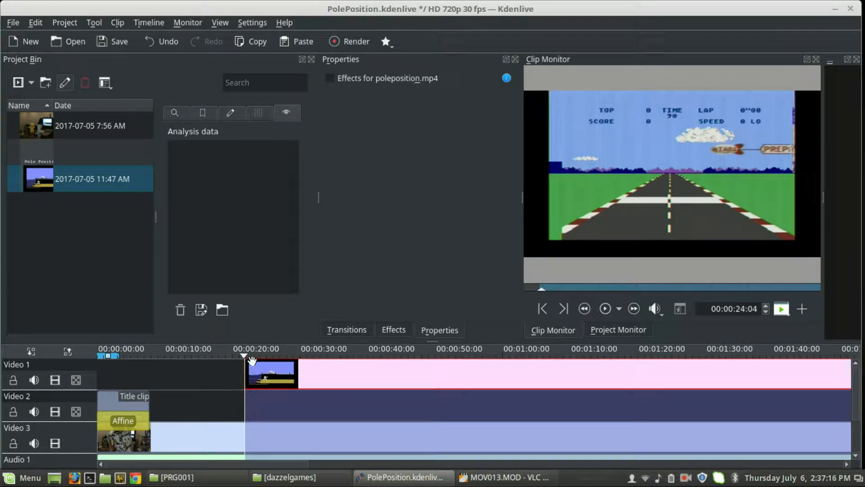
pyautogui.click(239, 348)
pyautogui.press('space')
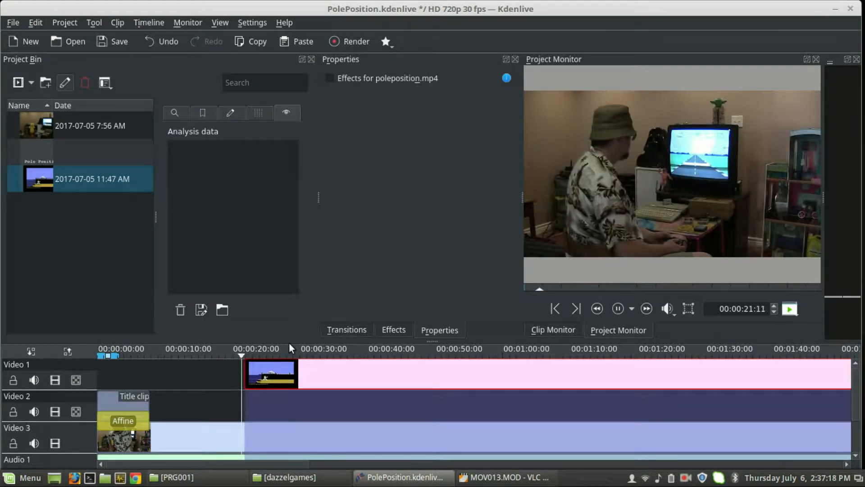
pyautogui.press('space')
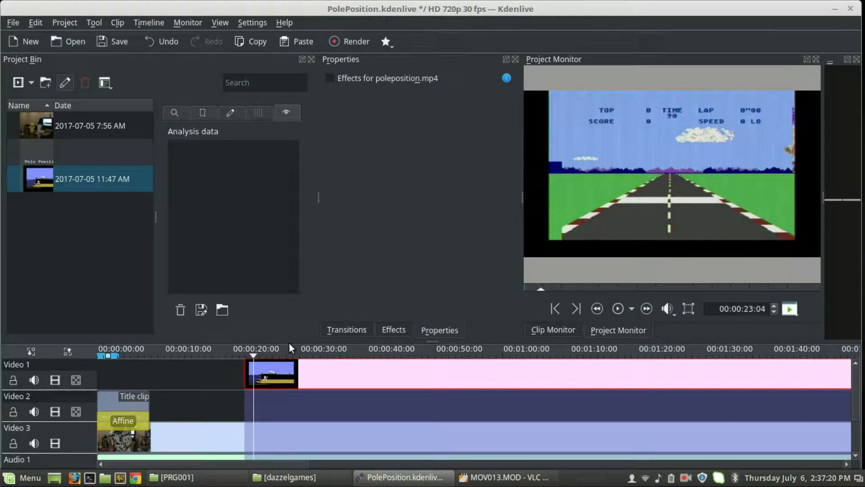
# Play the gameplay on to 00:00:29:00, and move the poleposition.mp4 clip straight down from Video 1 to Video 2.
pyautogui.press('space')
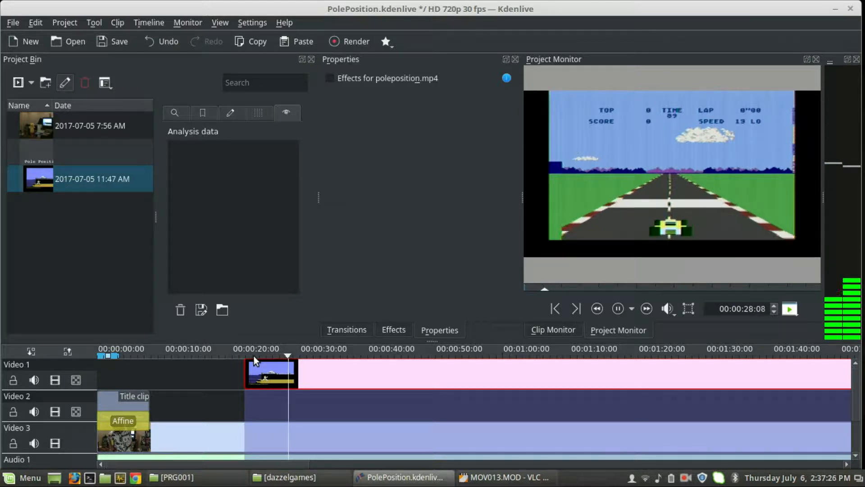
pyautogui.press('space')
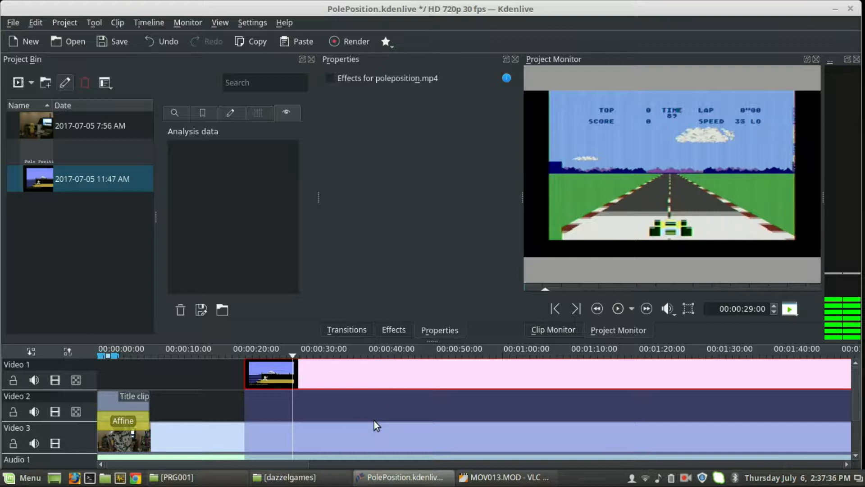
pyautogui.moveTo(358, 364); pyautogui.dragTo(357, 404)
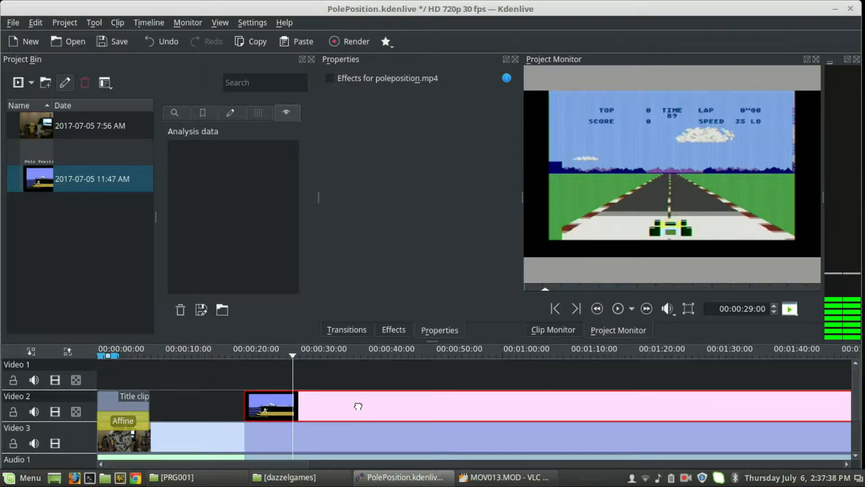
# Set the timeline playhead to 00:00:18:16, ahead of the gameplay clip, and save the project.
pyautogui.moveTo(228, 349); pyautogui.dragTo(250, 344)
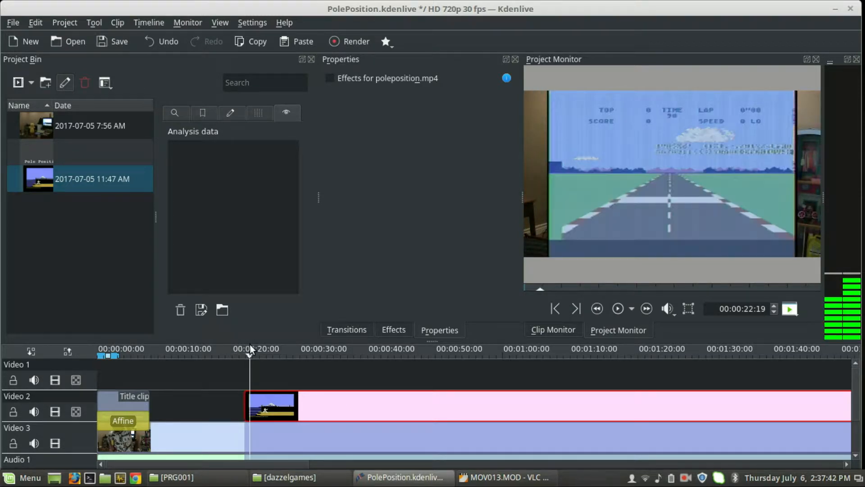
pyautogui.click(222, 353)
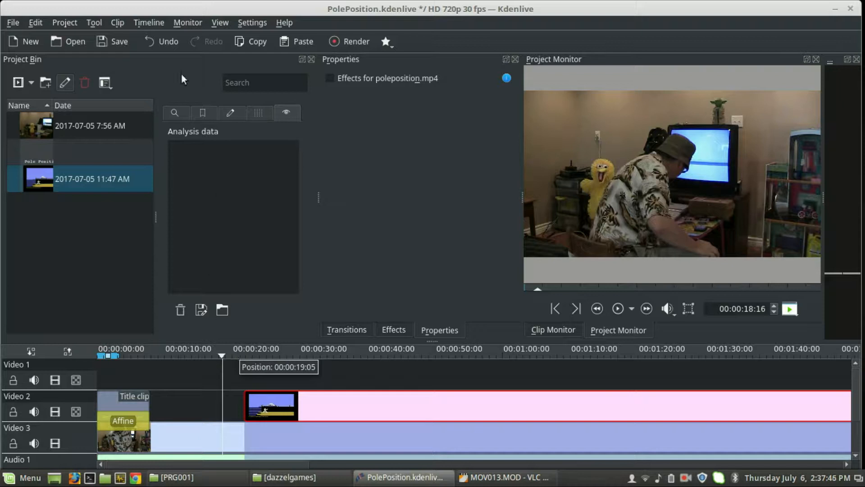
pyautogui.click(109, 40)
# Play from 00:00:18:16 across the cut to 00:00:27:29 to check the gameplay's sync with the camcorder footage.
pyautogui.press('space')
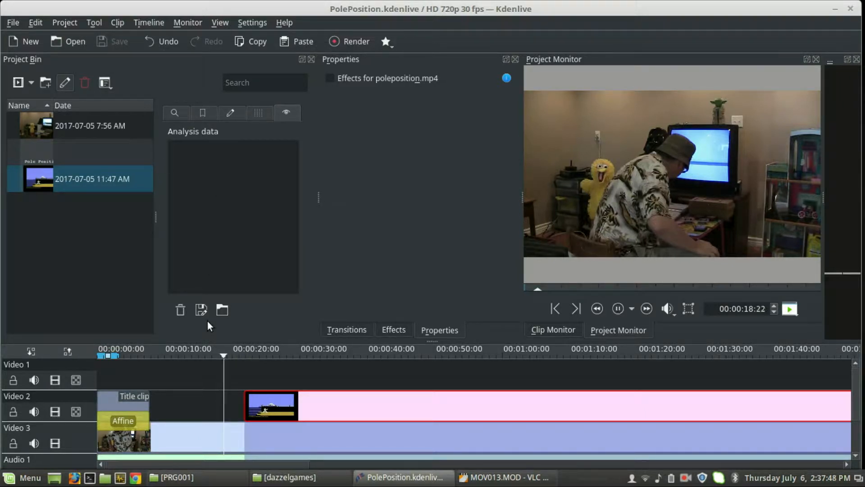
pyautogui.press('space')
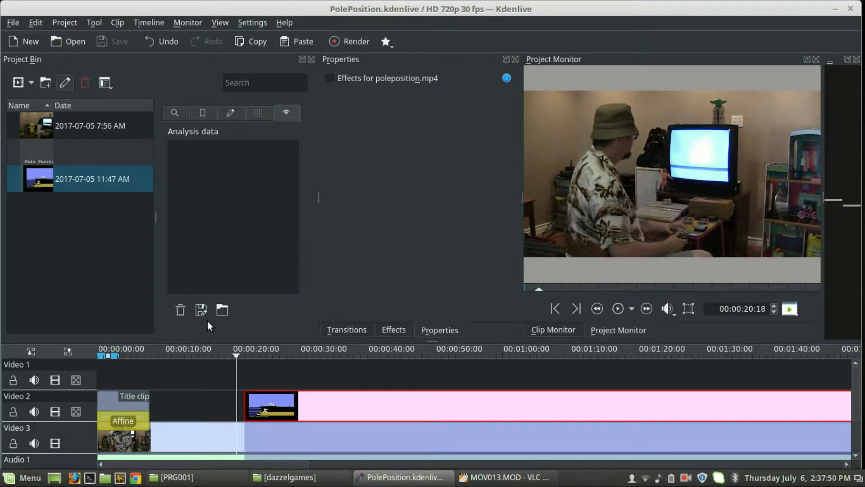
pyautogui.press('space')
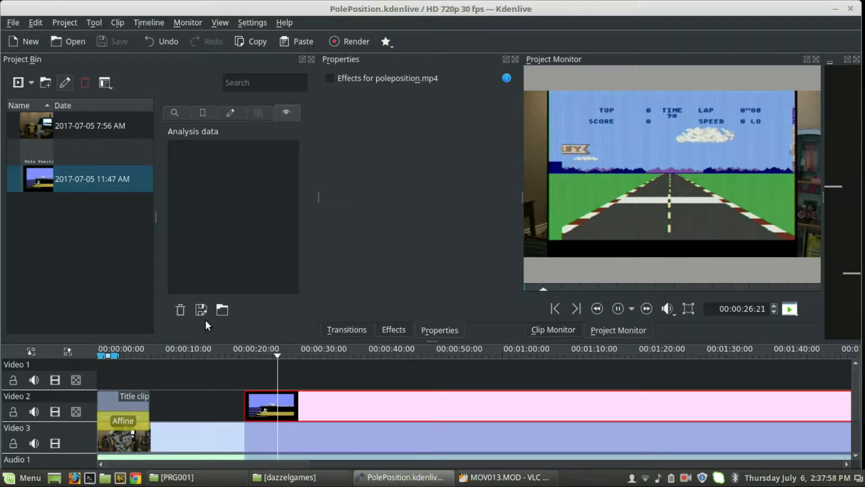
pyautogui.press('space')
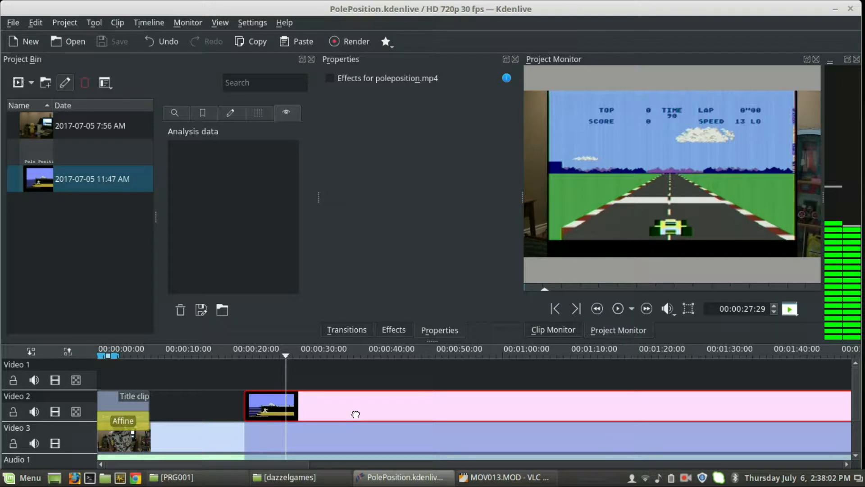
# Shift poleposition.mp4 about one second earlier on Video 2, and play the gameplay up to 00:00:39:20 to check it.
pyautogui.moveTo(353, 412); pyautogui.dragTo(347, 416)
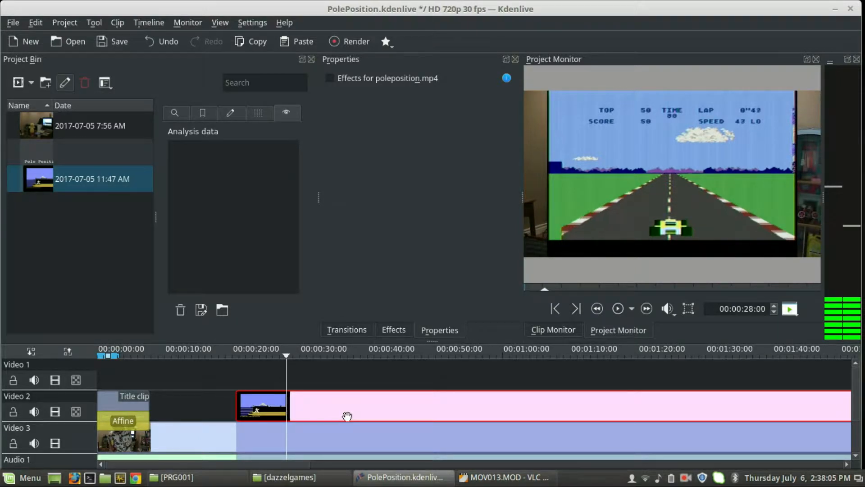
pyautogui.click(271, 353)
pyautogui.press('space')
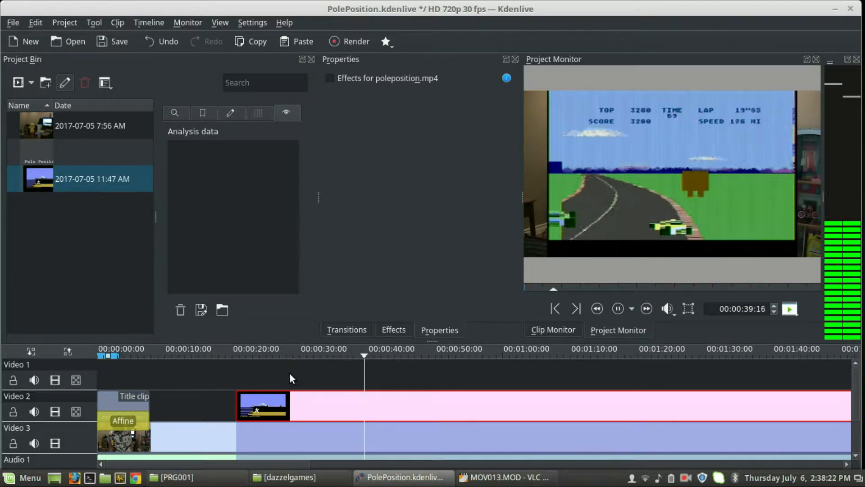
pyautogui.press('space')
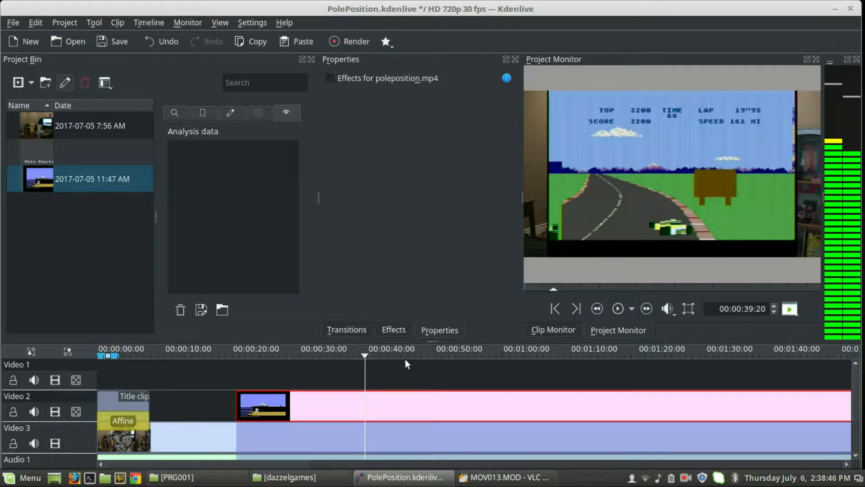
# Add the Pan and Zoom effect to poleposition.mp4 and enable Distort so the gameplay fills the frame width.
pyautogui.rightClick(367, 408)
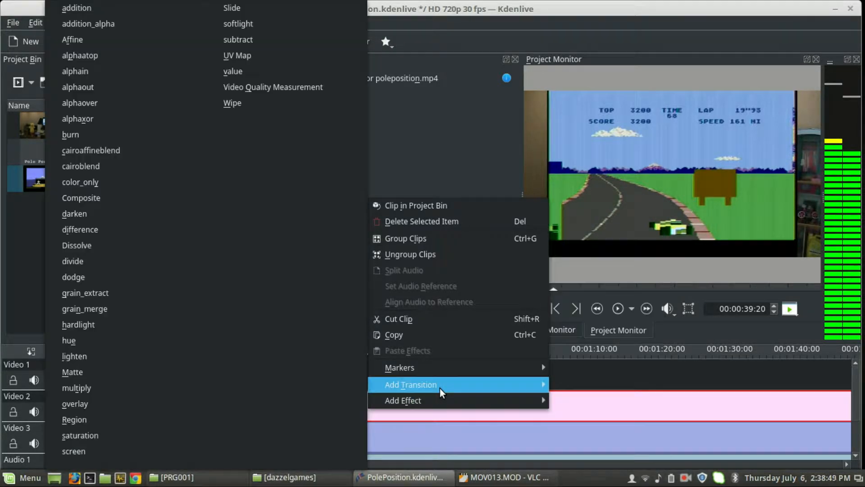
pyautogui.moveTo(440, 398)
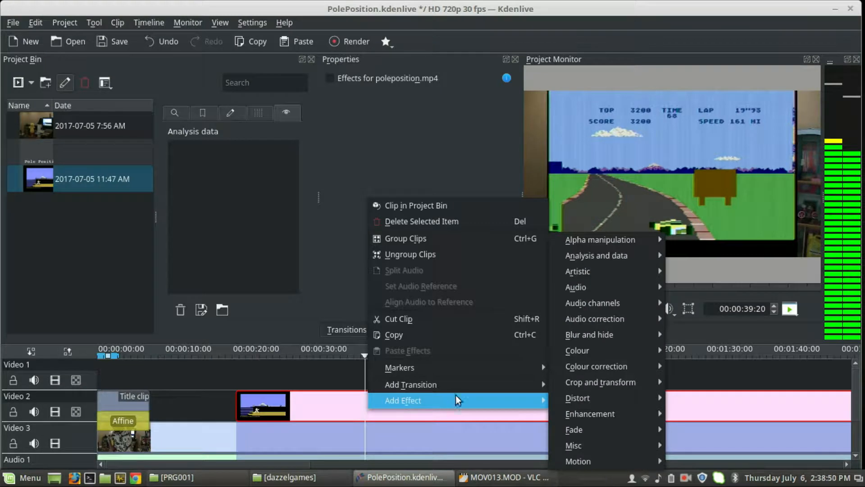
pyautogui.moveTo(608, 388)
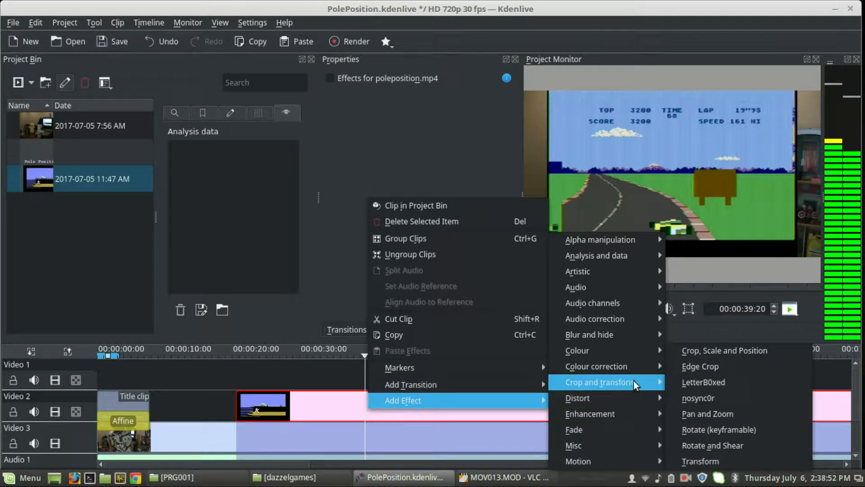
pyautogui.click(711, 413)
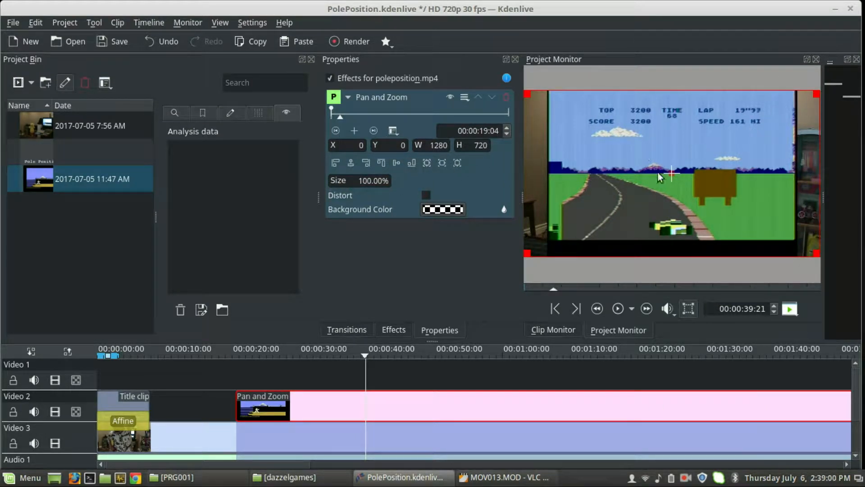
pyautogui.click(426, 194)
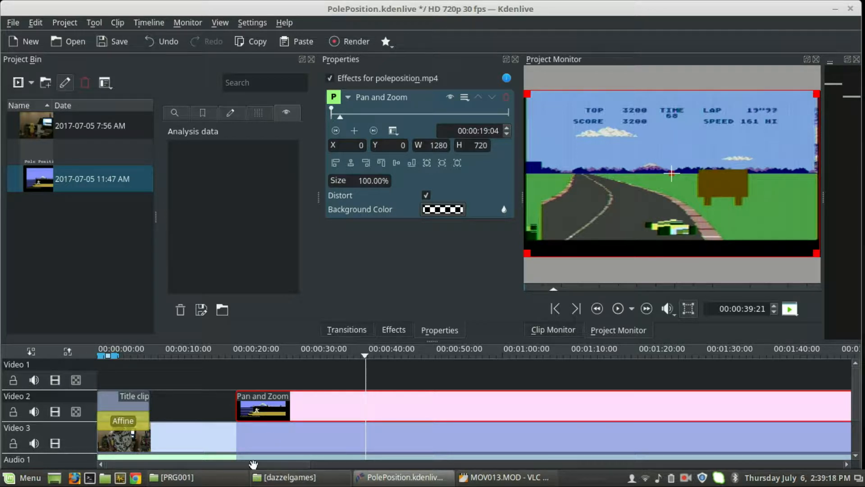
# Examine the gameplay footage around the end of the camcorder clip, from 00:03:40:15 back to 00:02:34:14.
pyautogui.moveTo(249, 465); pyautogui.dragTo(544, 435)
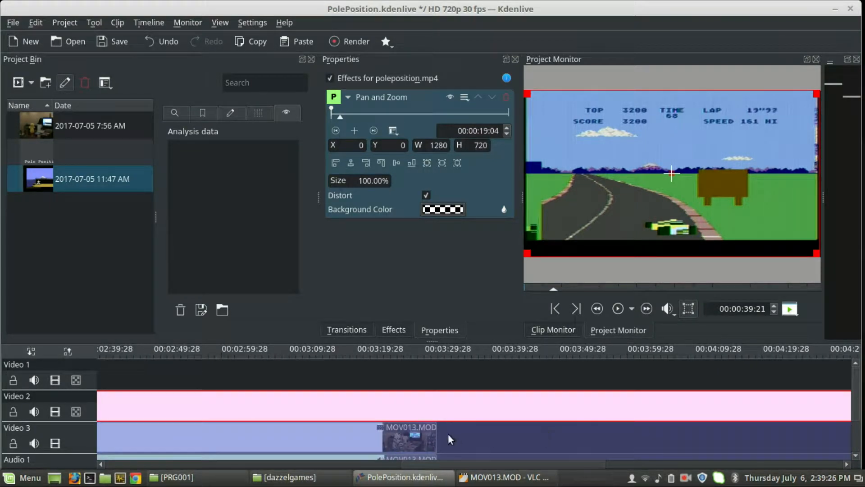
pyautogui.click(388, 353)
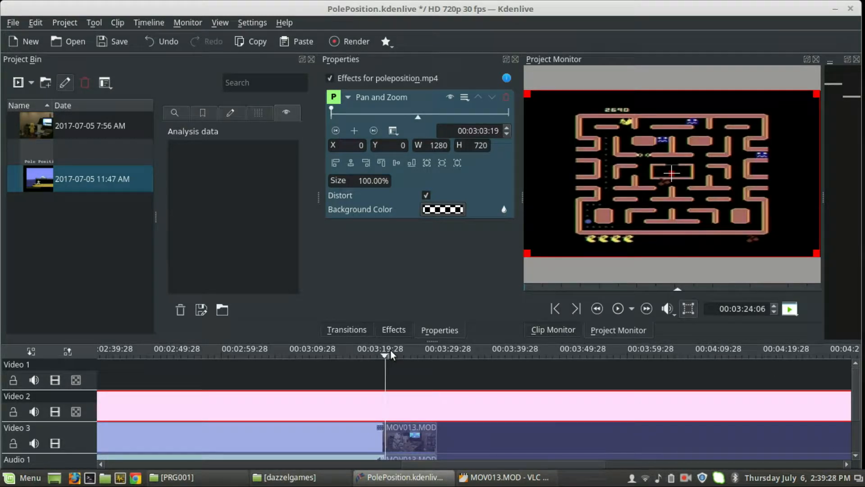
pyautogui.click(494, 350)
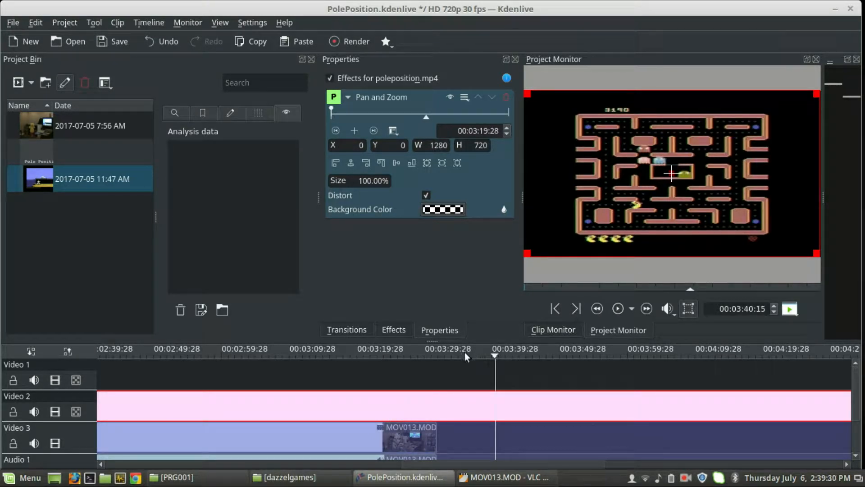
pyautogui.click(288, 353)
pyautogui.click(226, 353)
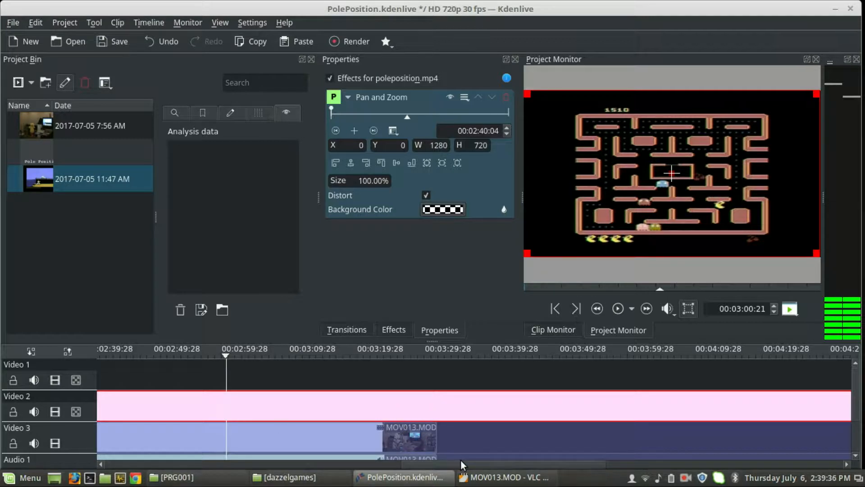
pyautogui.moveTo(461, 465); pyautogui.dragTo(336, 450)
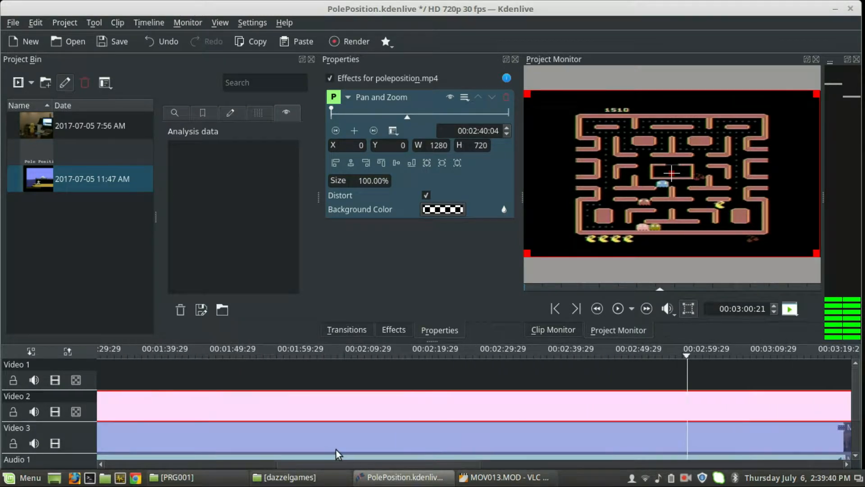
pyautogui.moveTo(649, 348); pyautogui.dragTo(509, 353)
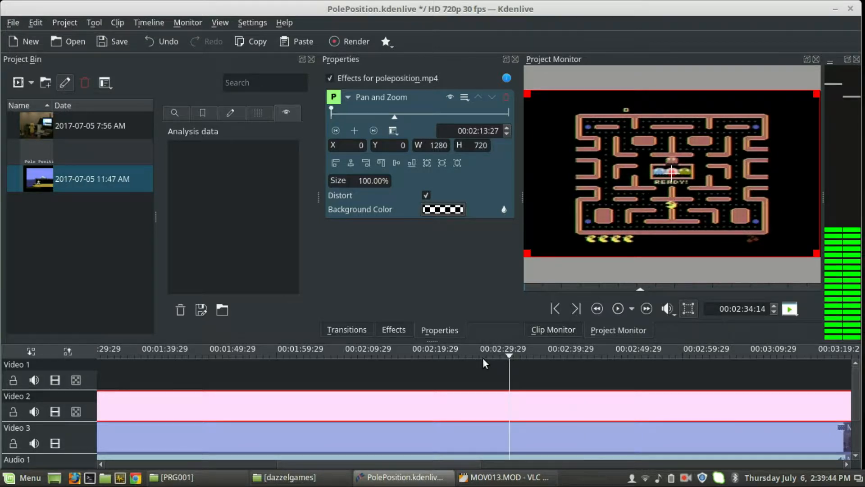
# Search for the end of the Pole Position gameplay between 00:02:27:14 and 00:02:21:05.
pyautogui.click(482, 357)
pyautogui.click(482, 356)
pyautogui.click(461, 355)
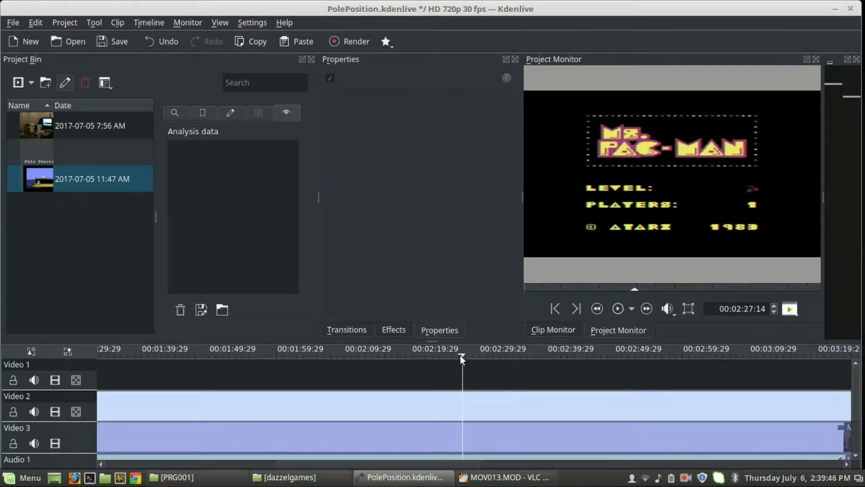
pyautogui.click(448, 355)
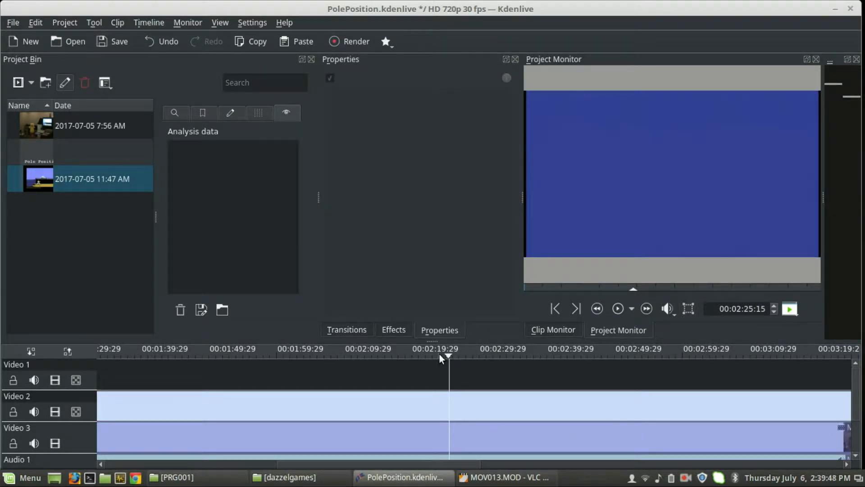
pyautogui.click(439, 356)
pyautogui.click(433, 355)
pyautogui.click(419, 356)
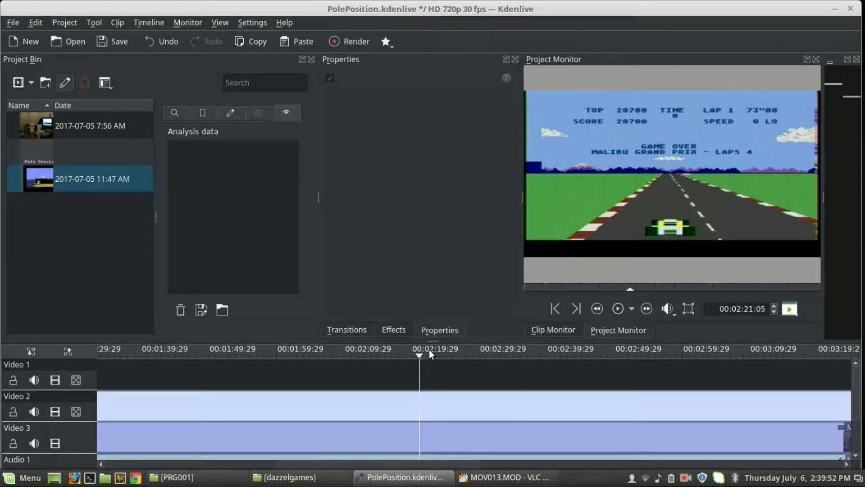
pyautogui.click(431, 349)
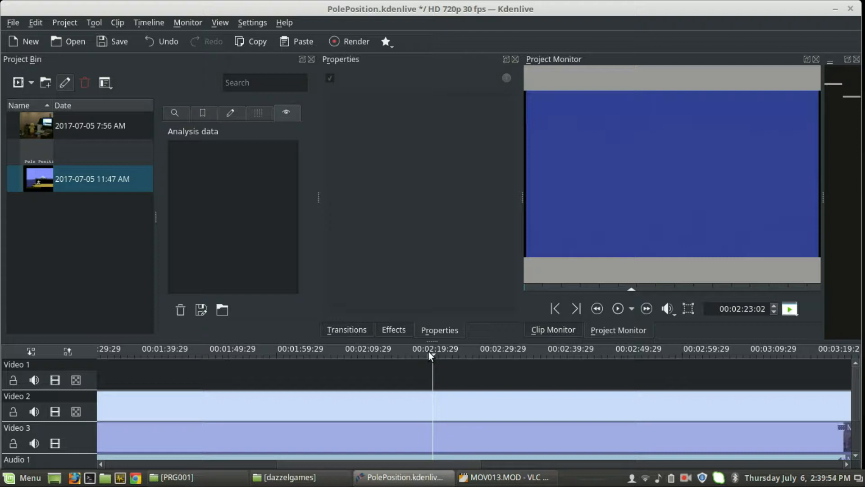
pyautogui.click(428, 353)
pyautogui.click(422, 354)
pyautogui.click(151, 215)
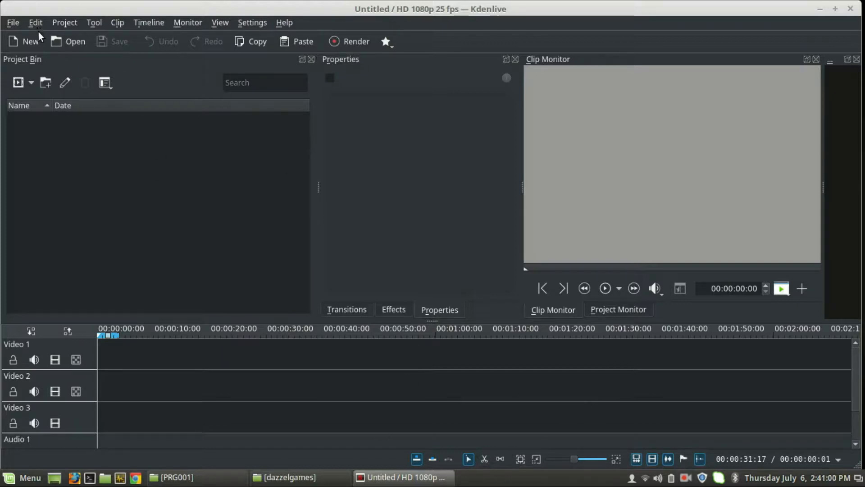
# Open the PolePosition.kdenlive project from the youtube folder inside the kdenlive folder.
pyautogui.click(73, 48)
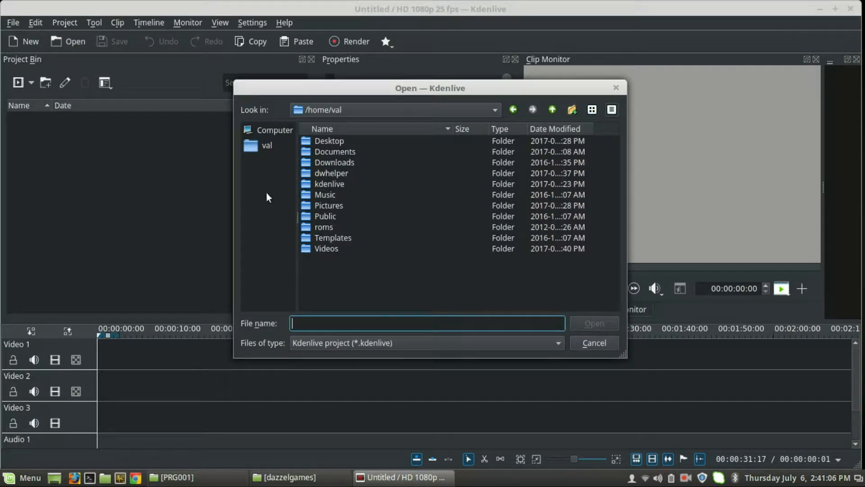
pyautogui.click(255, 142)
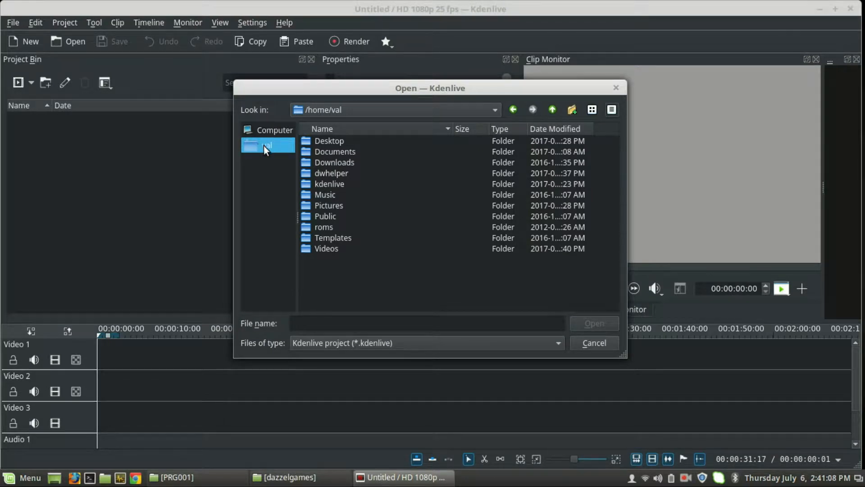
pyautogui.doubleClick(320, 248)
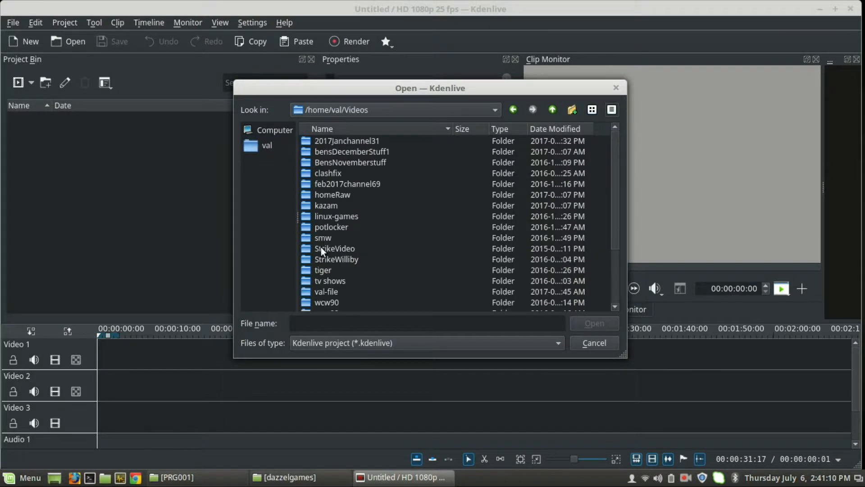
pyautogui.click(266, 147)
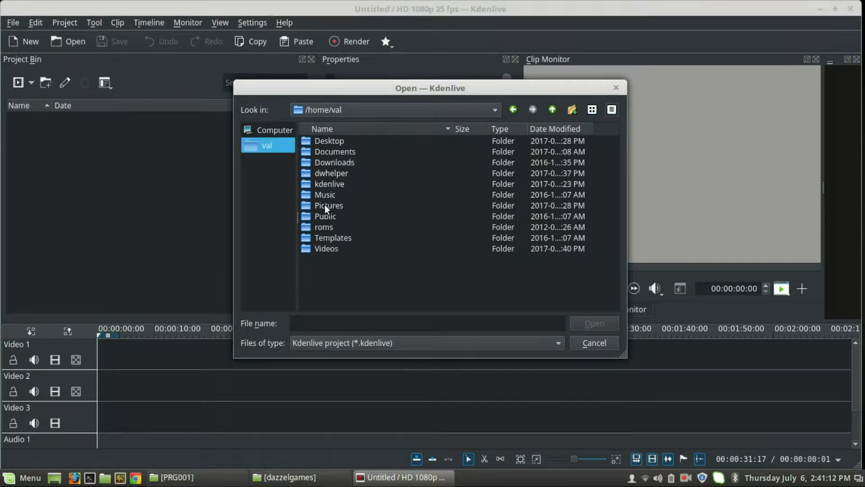
pyautogui.doubleClick(333, 184)
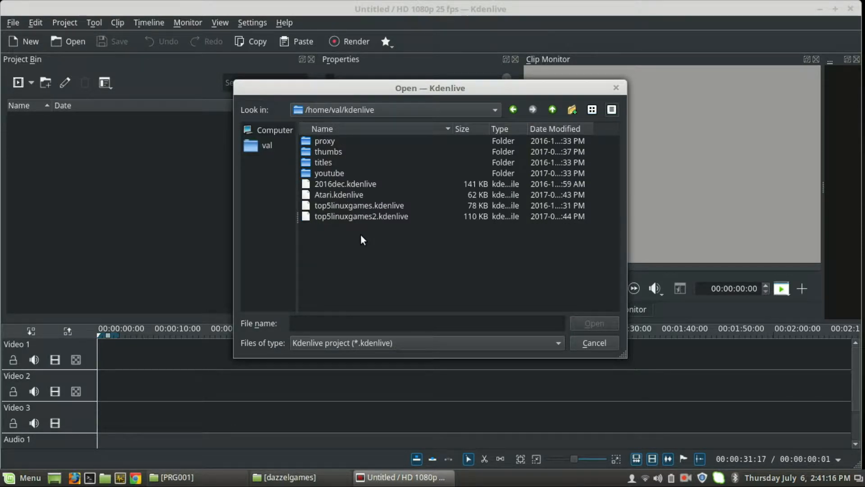
pyautogui.doubleClick(327, 173)
pyautogui.doubleClick(348, 161)
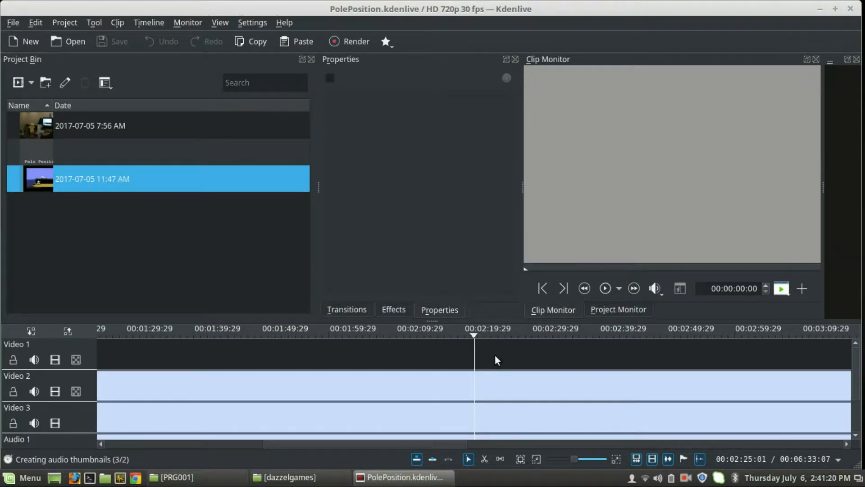
# Set the timeline playhead to 00:02:21:17, at the end of the Pole Position gameplay.
pyautogui.click(474, 333)
pyautogui.moveTo(474, 333)
pyautogui.mouseDown()
pyautogui.moveTo(441, 334)
pyautogui.moveTo(472, 329)
pyautogui.mouseUp()
pyautogui.moveTo(477, 328)
pyautogui.mouseDown()
pyautogui.moveTo(487, 324)
pyautogui.moveTo(475, 328)
pyautogui.mouseUp()
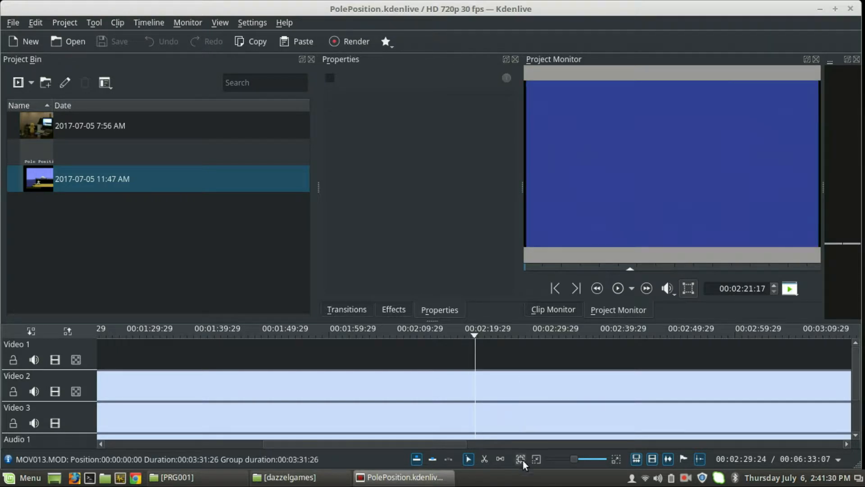
# Cut the gameplay clip on Video 2 at the playhead and delete the part after the cut.
pyautogui.click(485, 458)
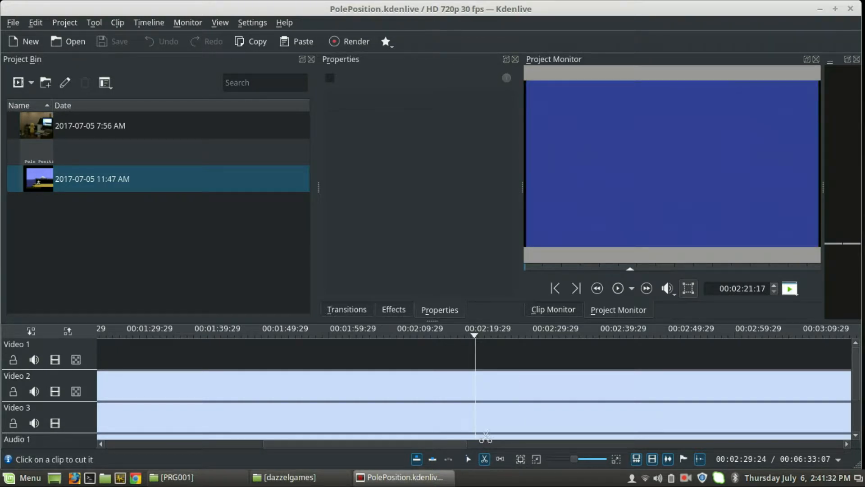
pyautogui.click(476, 382)
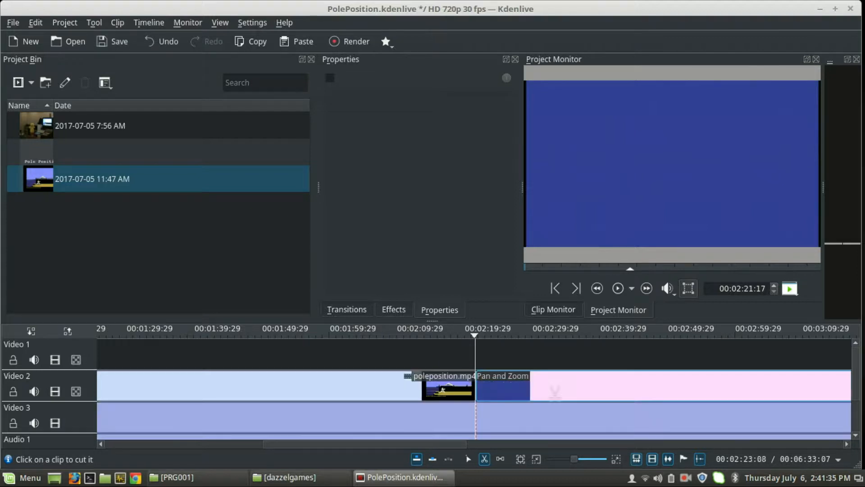
pyautogui.click(468, 459)
pyautogui.click(561, 389)
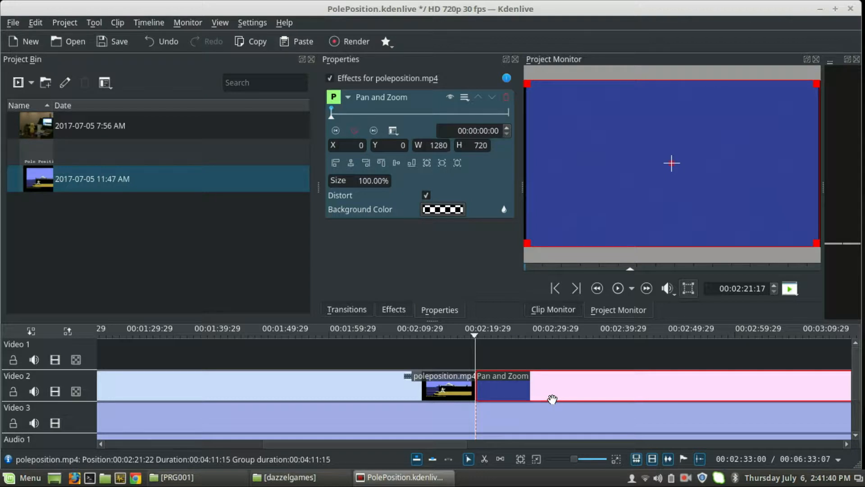
pyautogui.press('Delete')
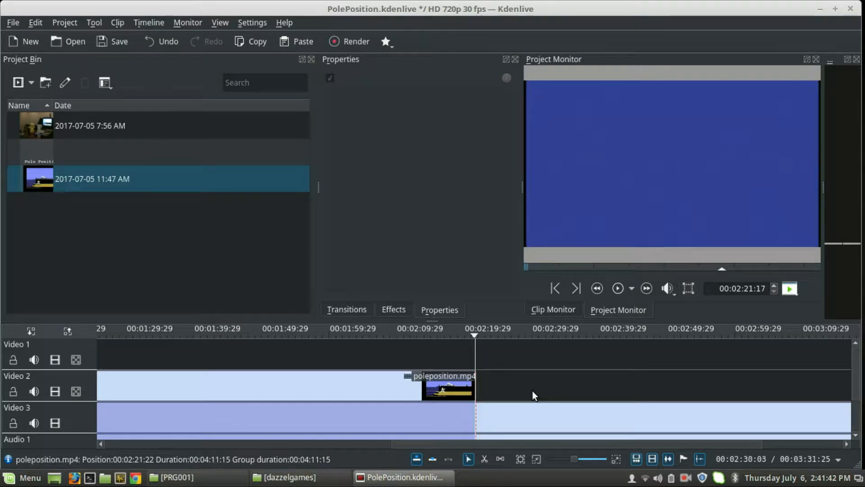
# Add the Speed effect to the remaining gameplay clip on Video 2, trying 80% and then settling on 60%.
pyautogui.click(312, 393)
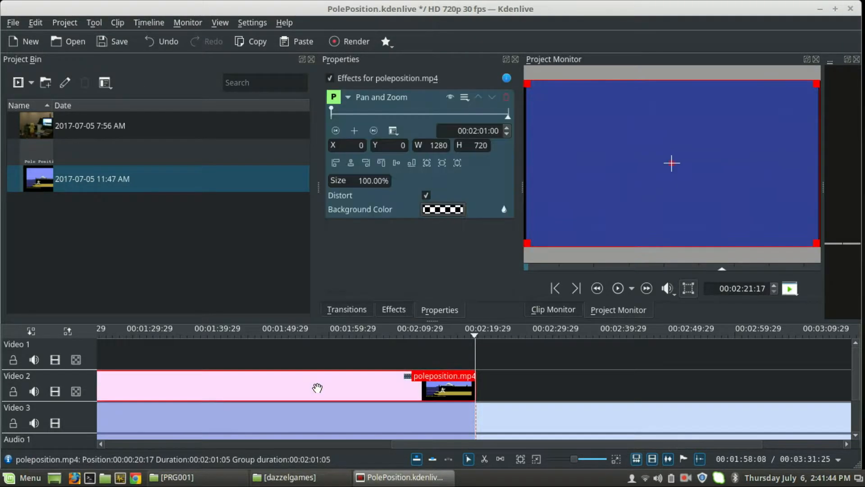
pyautogui.rightClick(317, 390)
pyautogui.moveTo(359, 380)
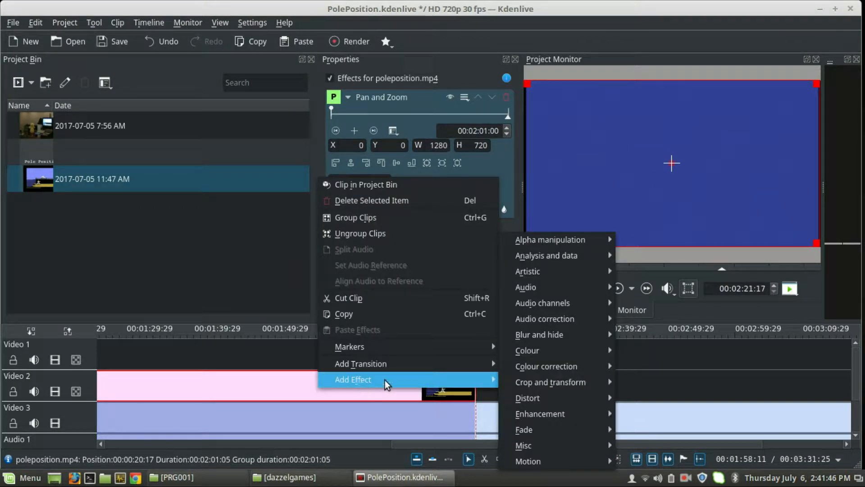
pyautogui.moveTo(569, 462)
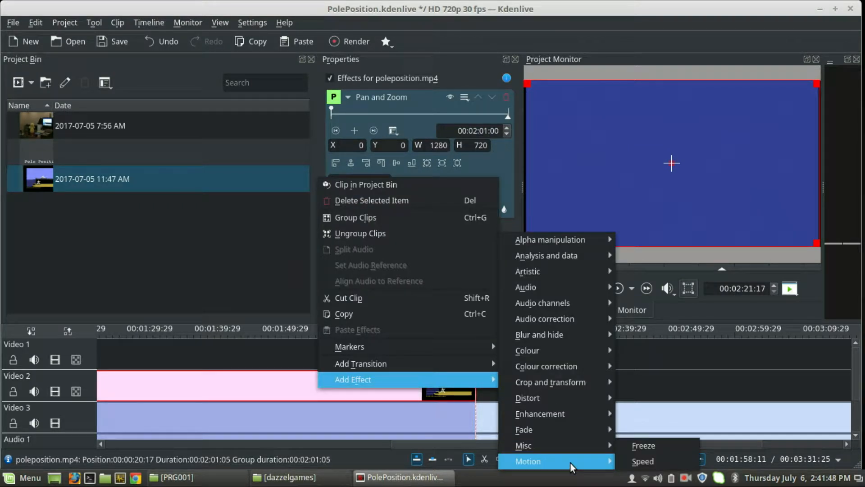
pyautogui.click(640, 461)
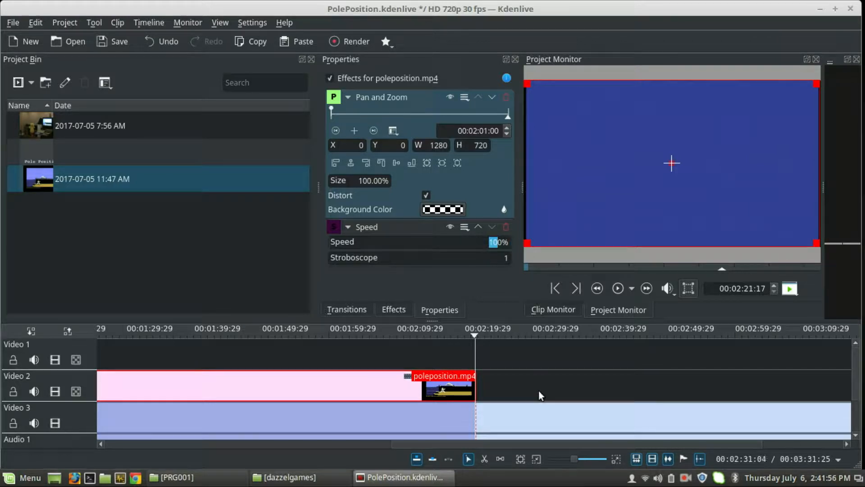
pyautogui.write('8')
pyautogui.press('Return')
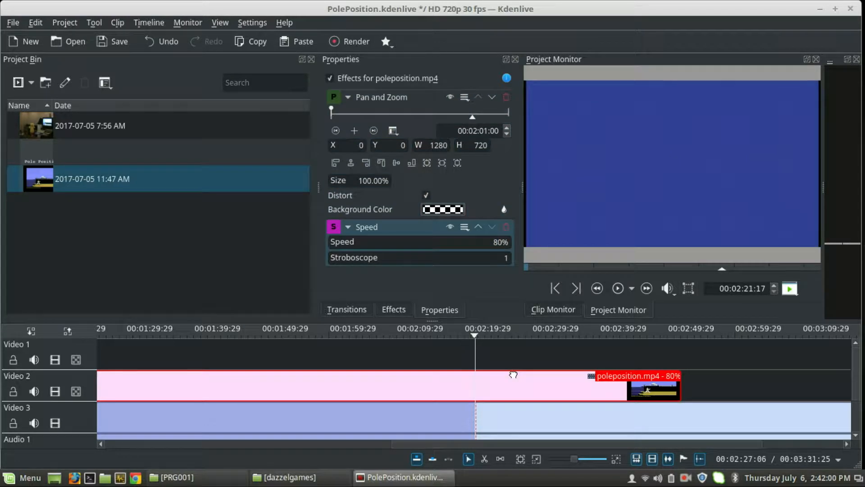
pyautogui.doubleClick(502, 243)
pyautogui.press('Return')
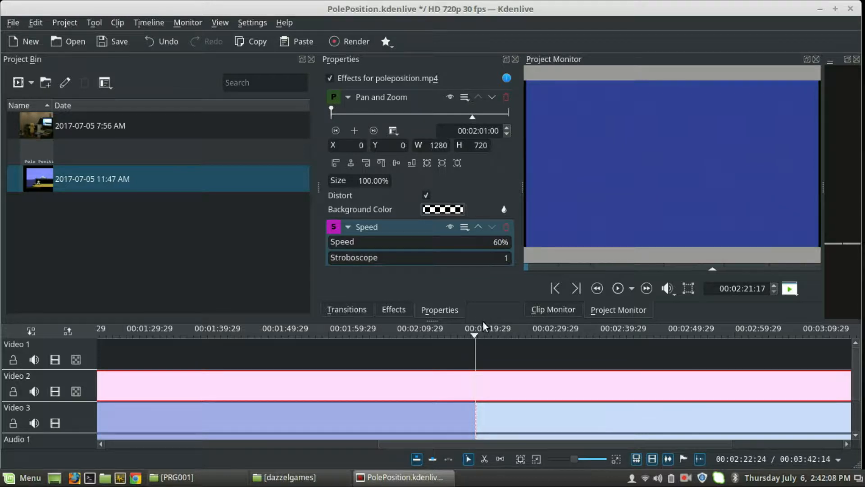
# Add the Volume (keyframable) audio correction effect to the gameplay audio on Audio 2.
pyautogui.moveTo(431, 443); pyautogui.dragTo(183, 475)
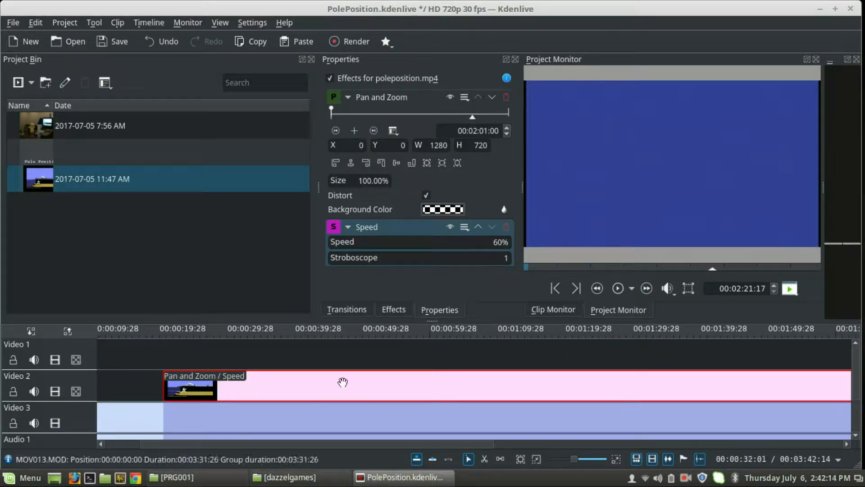
pyautogui.scroll(-3, 859, 379)
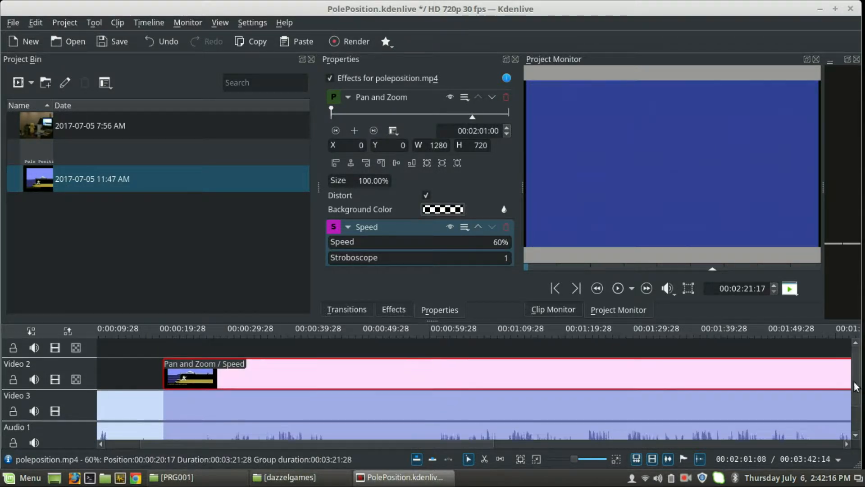
pyautogui.rightClick(355, 428)
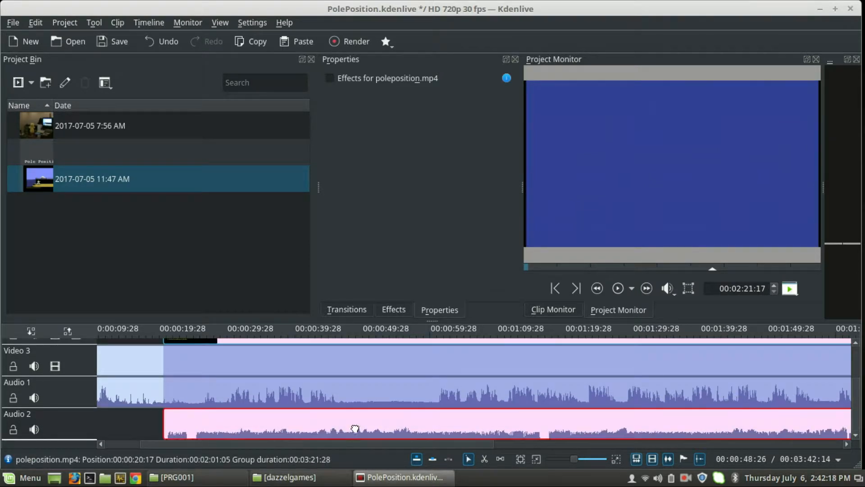
pyautogui.moveTo(396, 422)
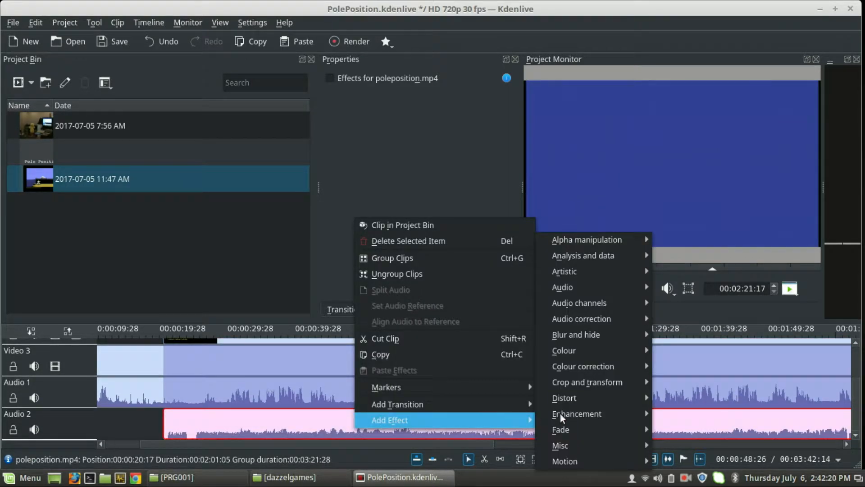
pyautogui.moveTo(583, 442)
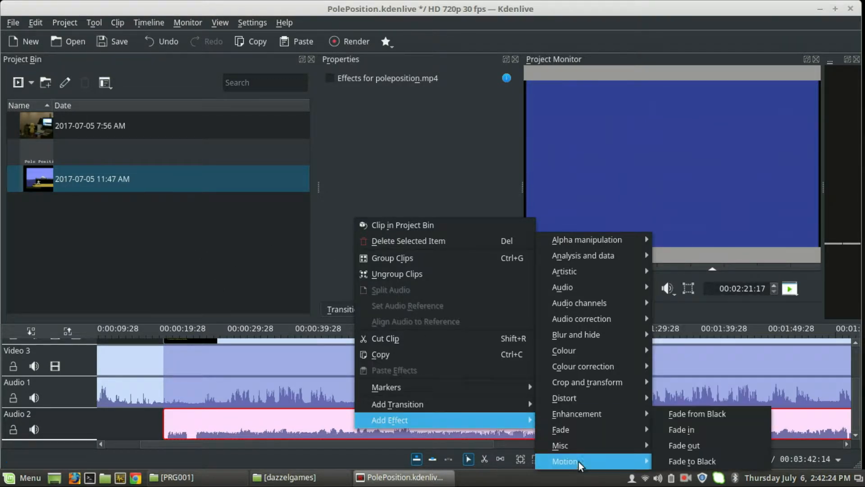
pyautogui.moveTo(579, 464)
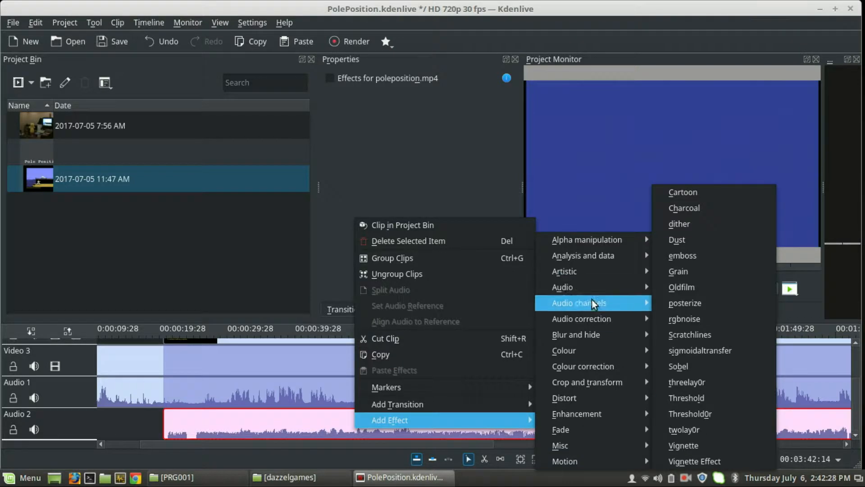
pyautogui.moveTo(597, 319)
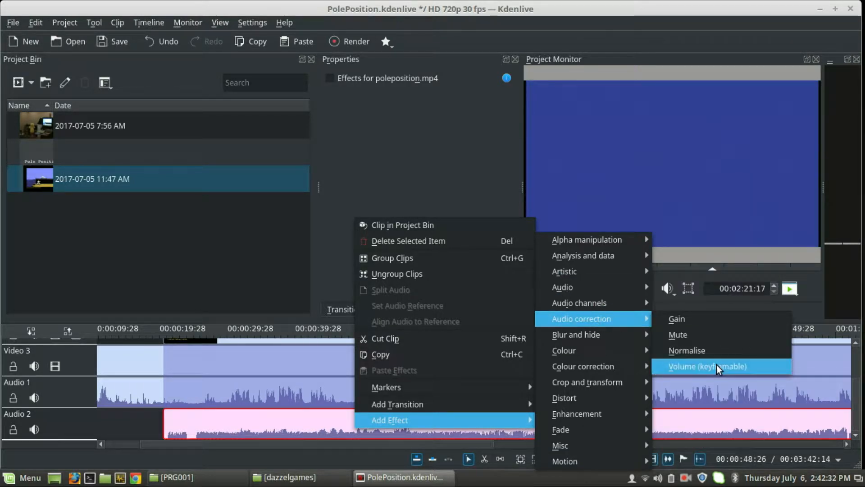
pyautogui.click(696, 368)
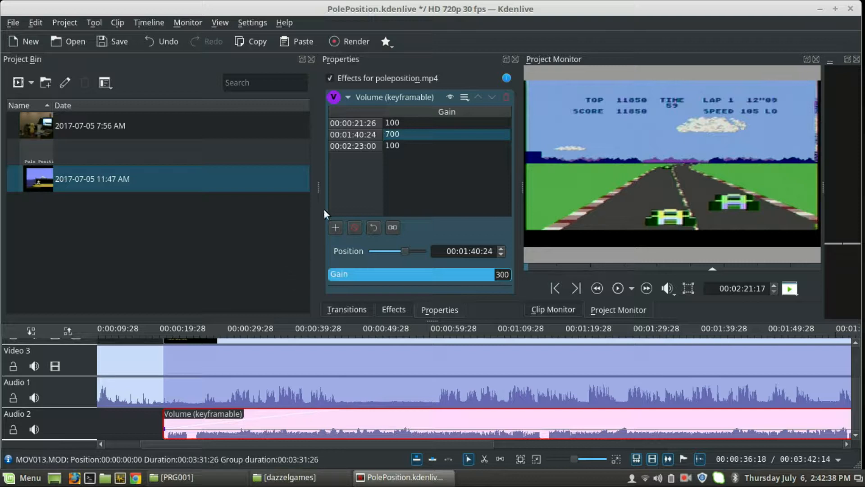
# Set the gain of the volume keyframe at 00:01:40:24 to 100.
pyautogui.doubleClick(406, 134)
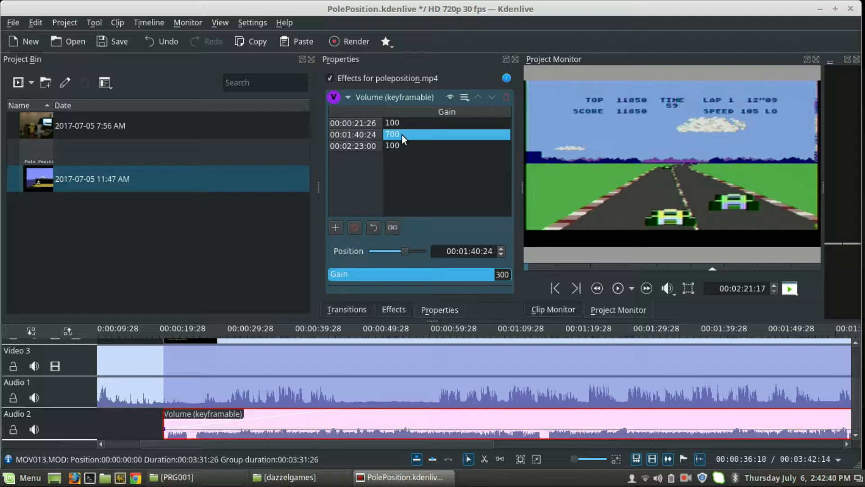
pyautogui.write('1')
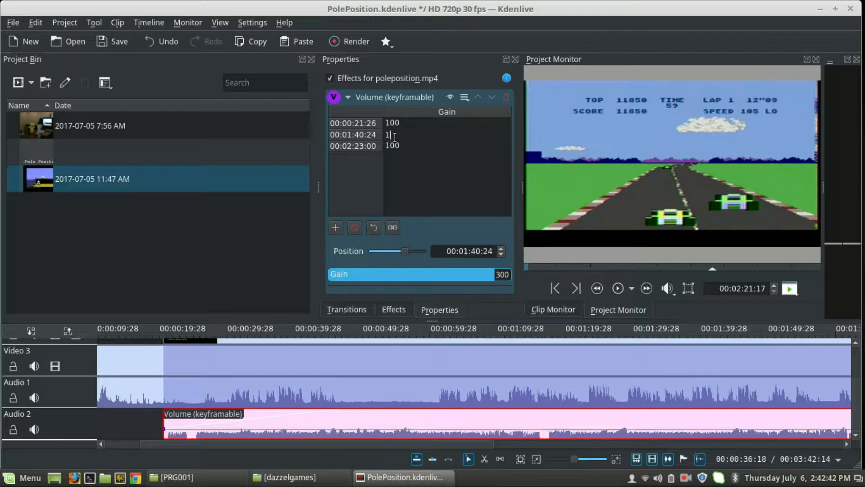
pyautogui.write('00')
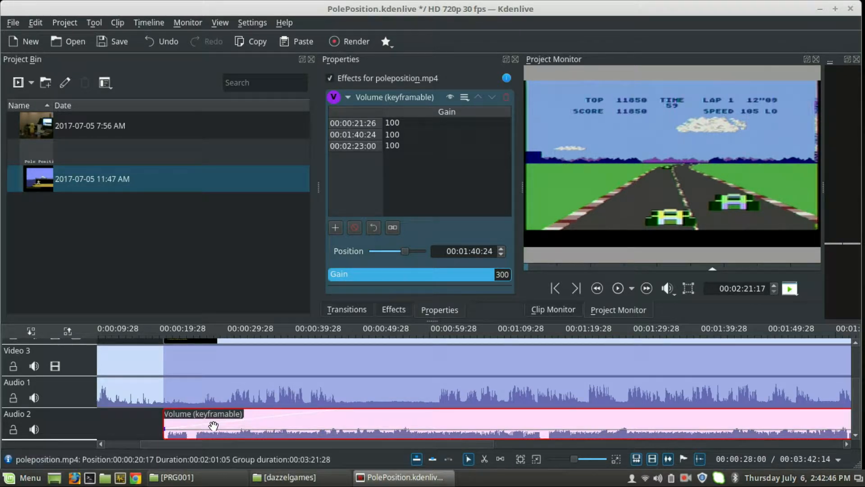
# Fade in the gameplay audio by adding a keyframe at 00:00:29:20 with gain 100 and lowering the first keyframe's gain to 0.
pyautogui.doubleClick(216, 424)
pyautogui.moveTo(218, 428)
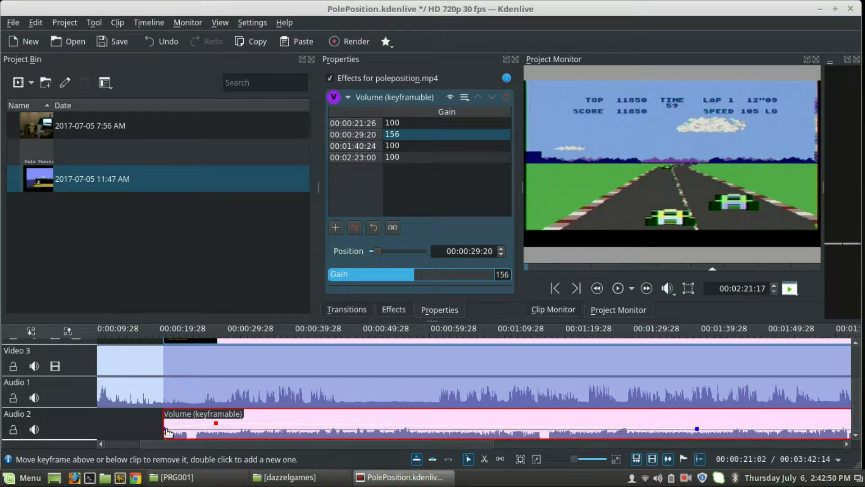
pyautogui.moveTo(167, 432); pyautogui.dragTo(168, 438)
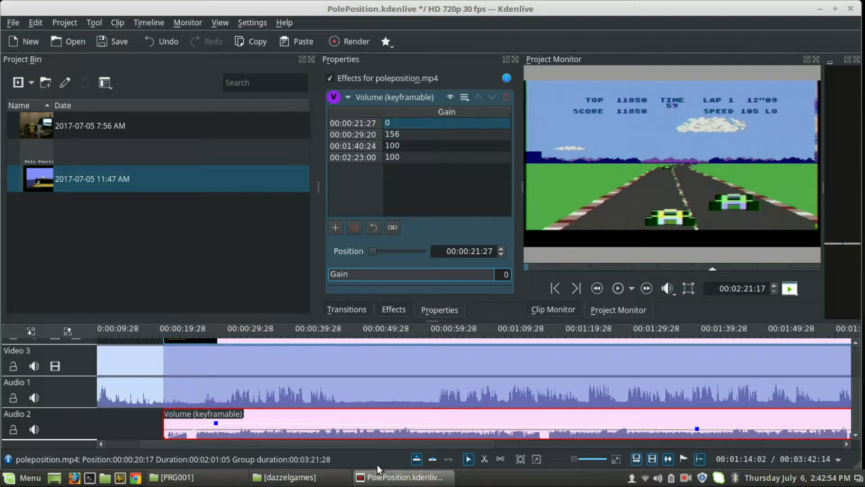
pyautogui.doubleClick(402, 134)
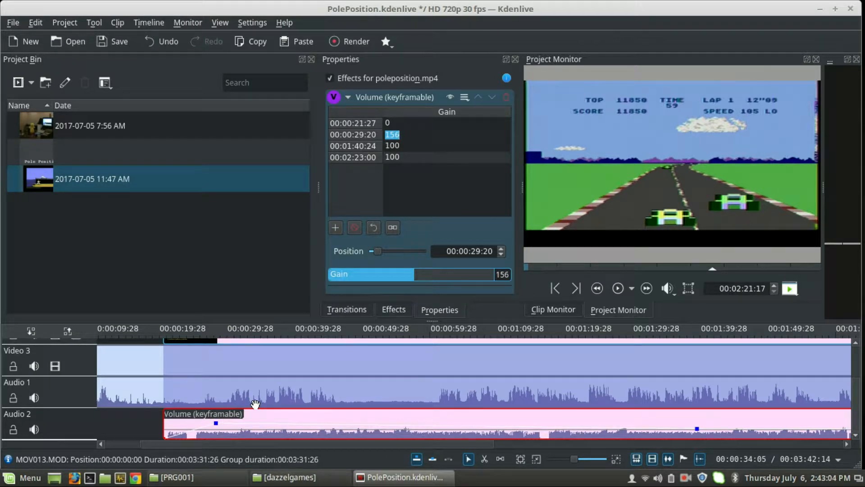
pyautogui.write('100')
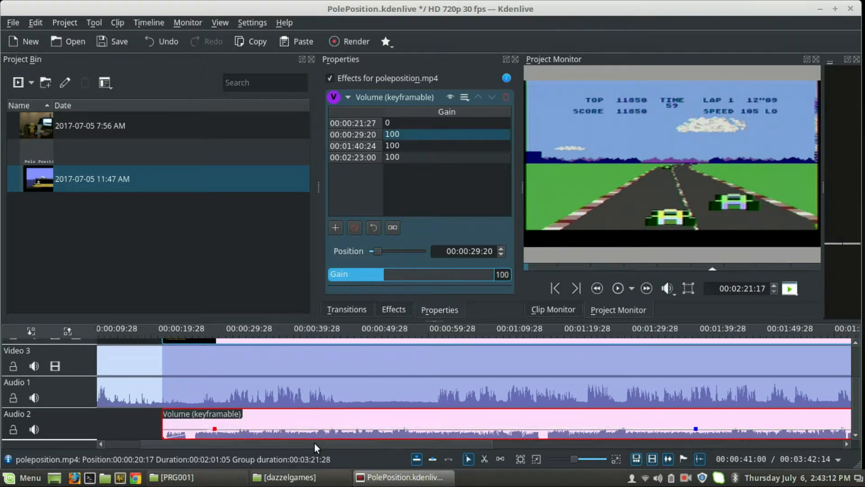
# Fade out the gameplay audio by lowering its last volume keyframe to gain 12 at 00:02:22:21.
pyautogui.moveTo(314, 443); pyautogui.dragTo(482, 440)
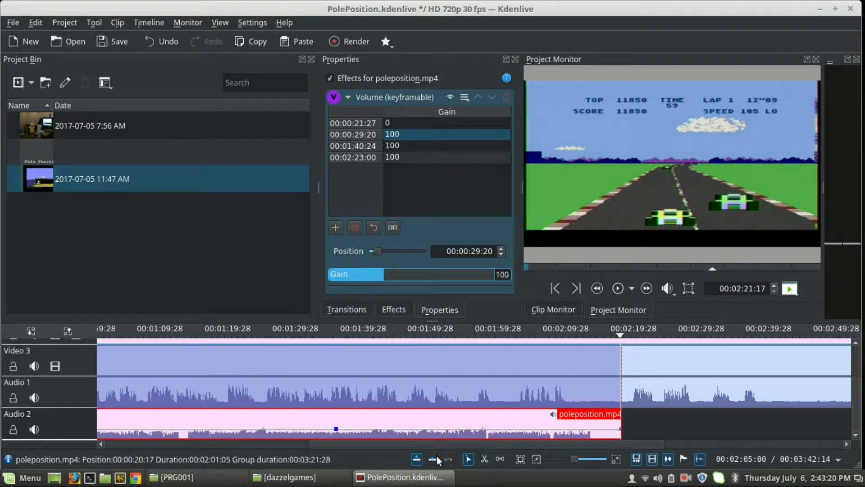
pyautogui.click(335, 429)
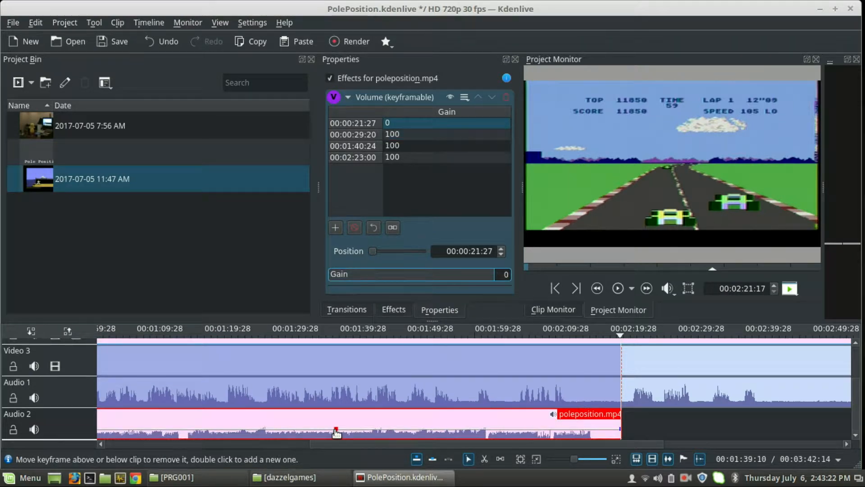
pyautogui.rightClick(335, 432)
pyautogui.press('Escape')
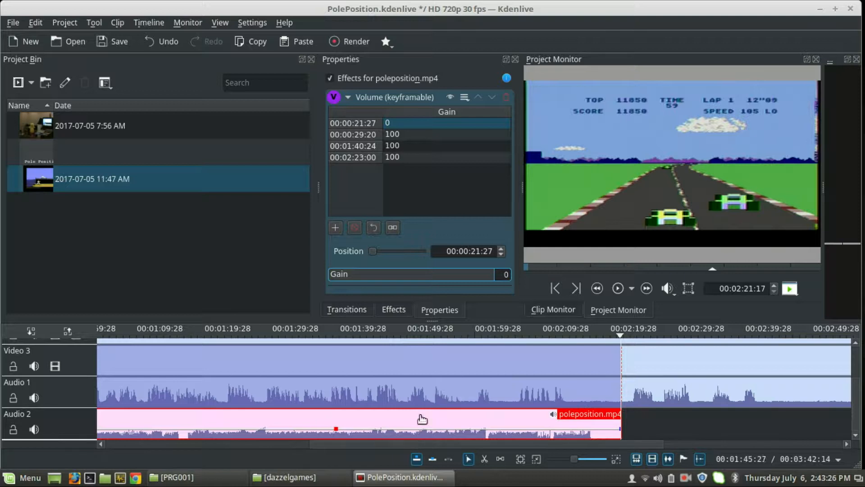
pyautogui.click(620, 431)
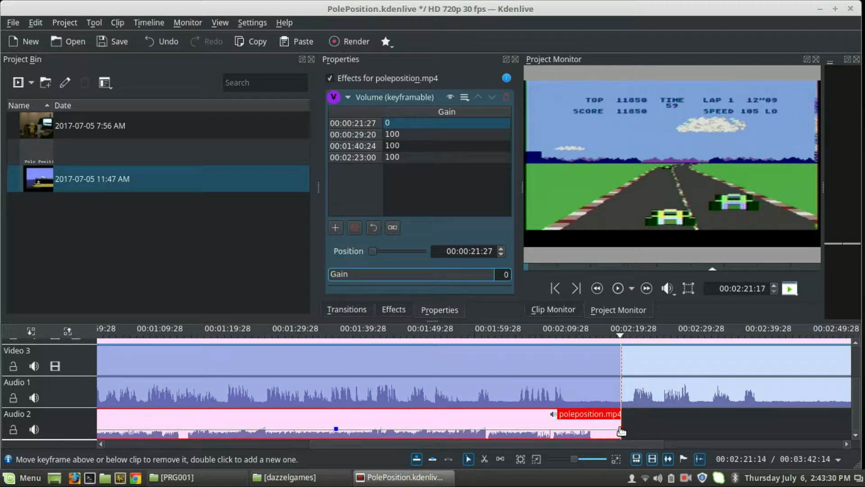
pyautogui.moveTo(621, 433); pyautogui.dragTo(618, 436)
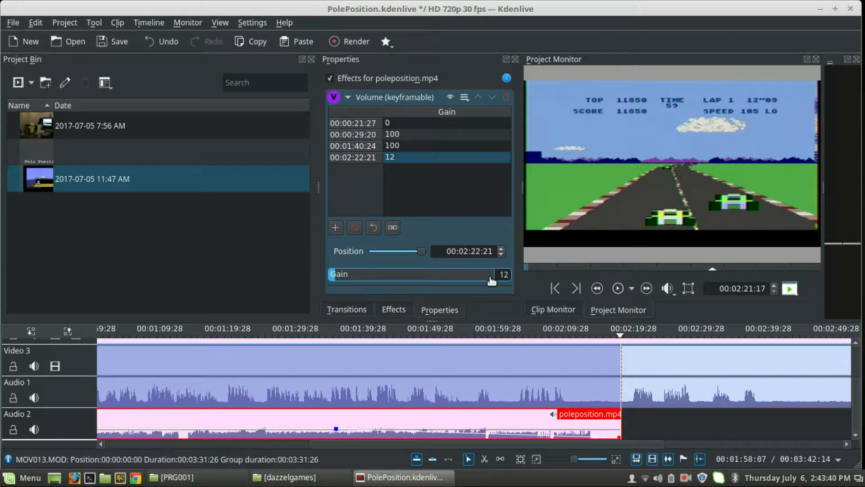
pyautogui.click(401, 156)
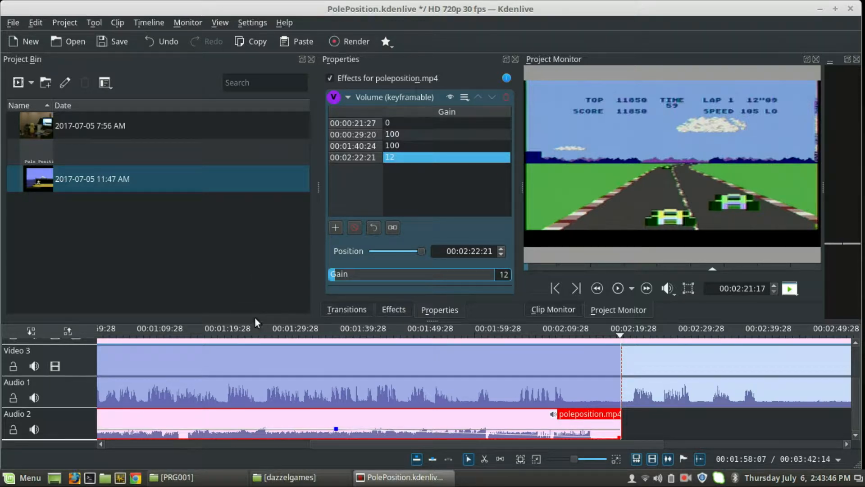
# Save the project and place the playhead at 00:00:18:10, shortly before the gameplay clip starts on Video 2.
pyautogui.moveTo(415, 446); pyautogui.dragTo(210, 446)
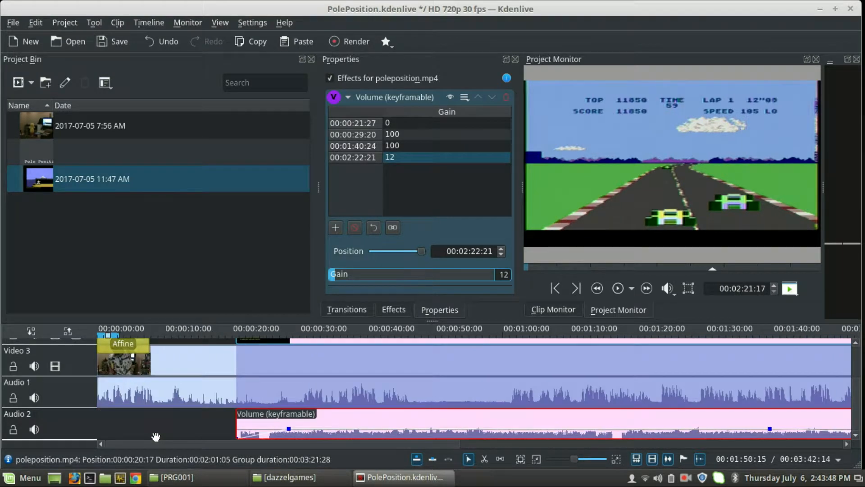
pyautogui.click(111, 41)
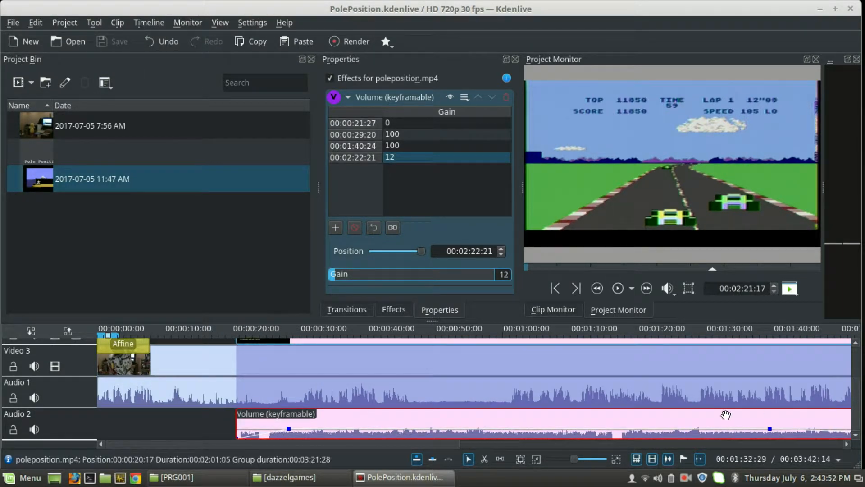
pyautogui.scroll(2, 856, 402)
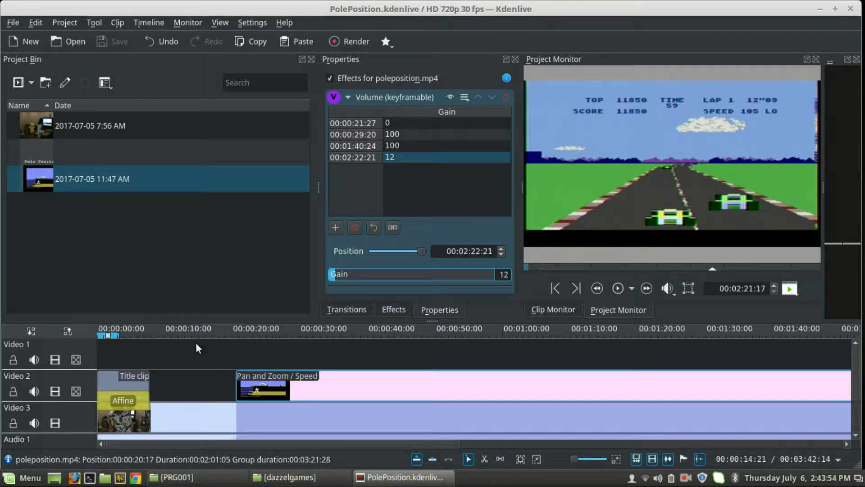
pyautogui.click(221, 331)
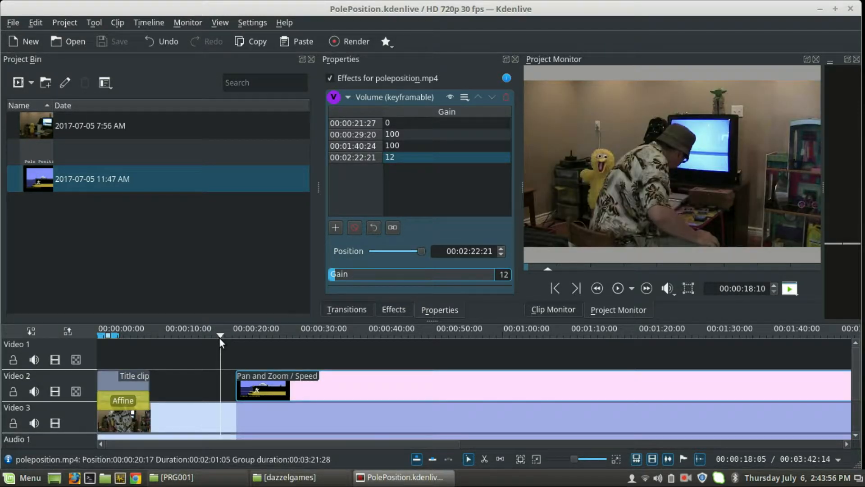
# Play the start of the gameplay clip on Video 2 and set its speed to 80%.
pyautogui.press('space')
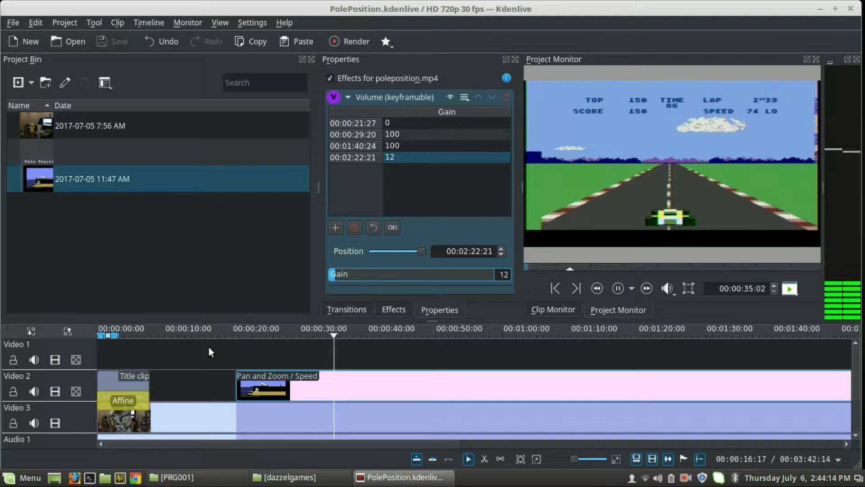
pyautogui.press('space')
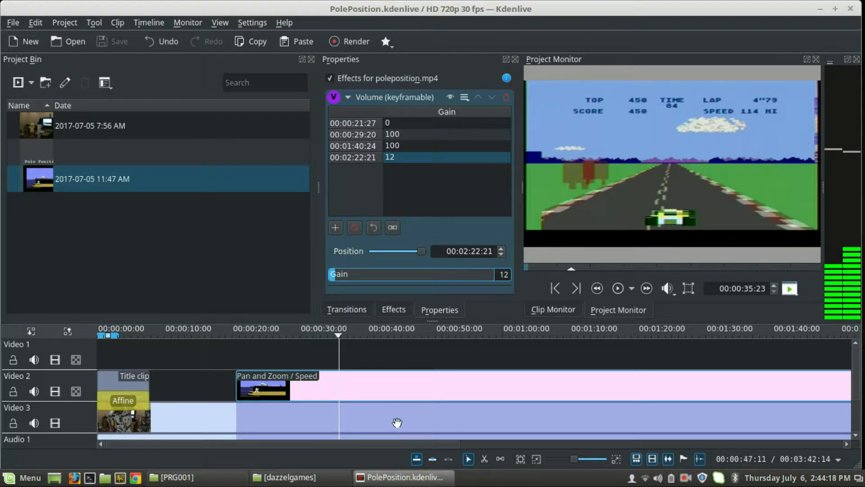
pyautogui.click(403, 385)
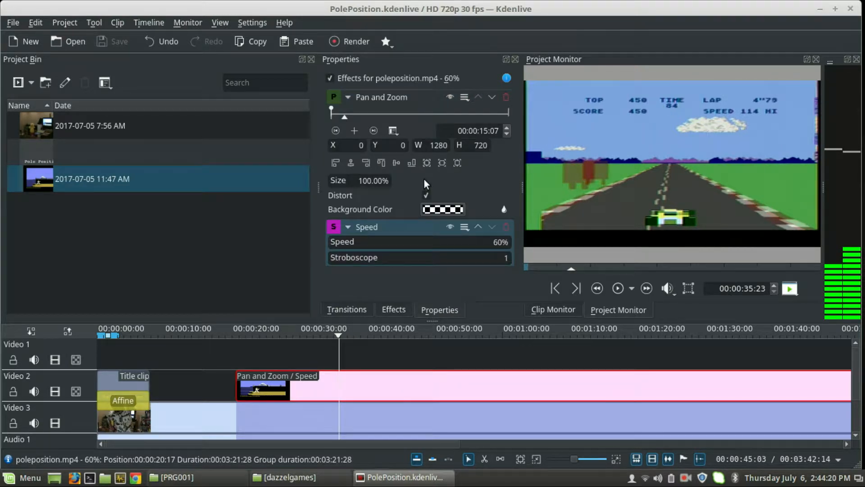
pyautogui.doubleClick(503, 244)
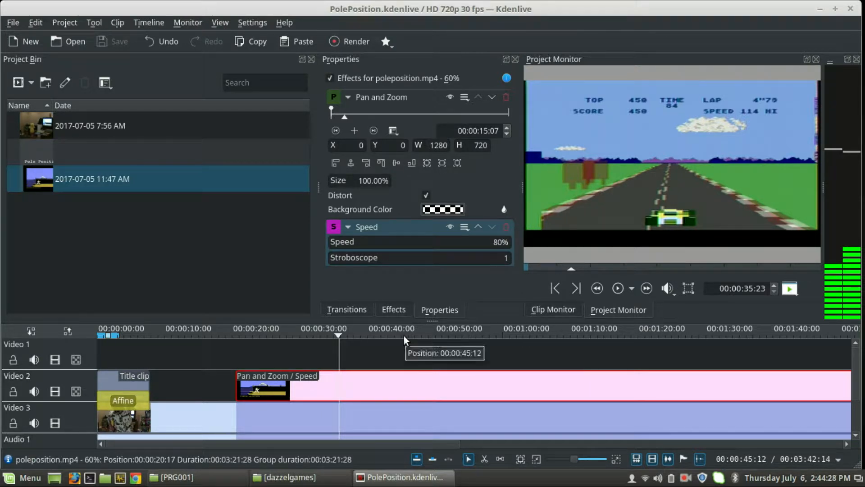
pyautogui.press('Return')
# Play the timeline from 00:00:20:03 to check the gameplay pace and set the gameplay clip's speed to 90%.
pyautogui.click(233, 328)
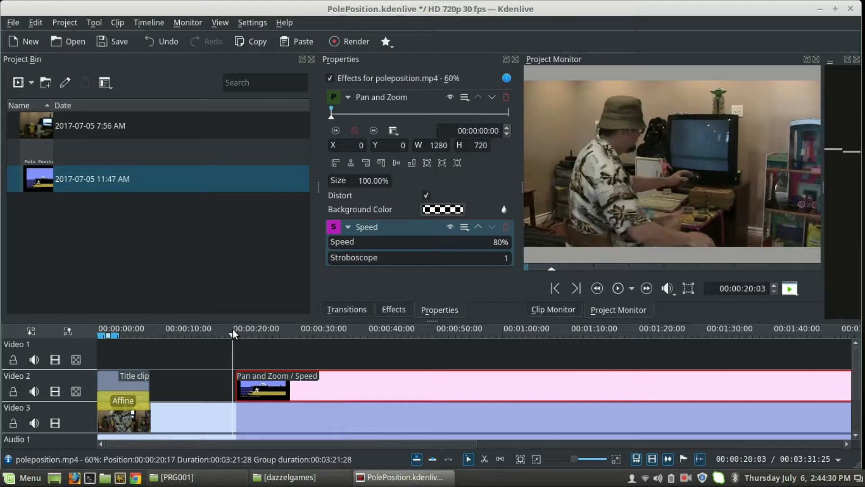
pyautogui.press('space')
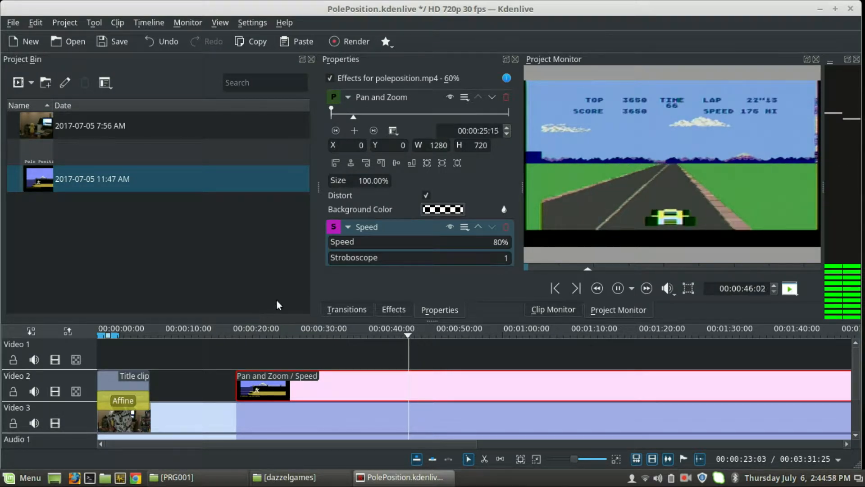
pyautogui.click(632, 289)
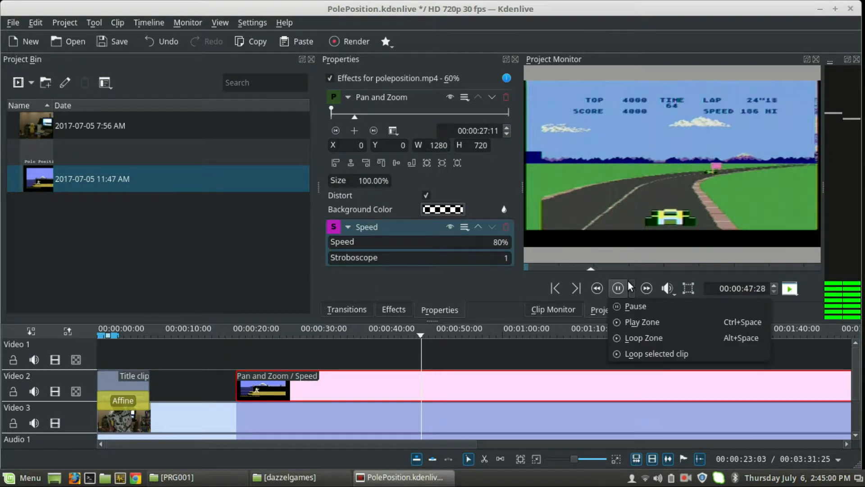
pyautogui.click(618, 290)
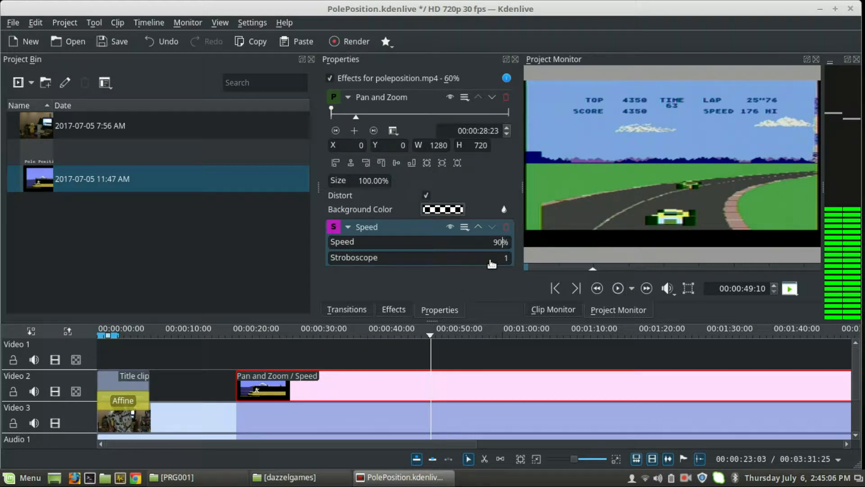
# Play the gameplay again and cut the clip on Video 2 at about 00:00:37:22.
pyautogui.click(293, 329)
pyautogui.press('space')
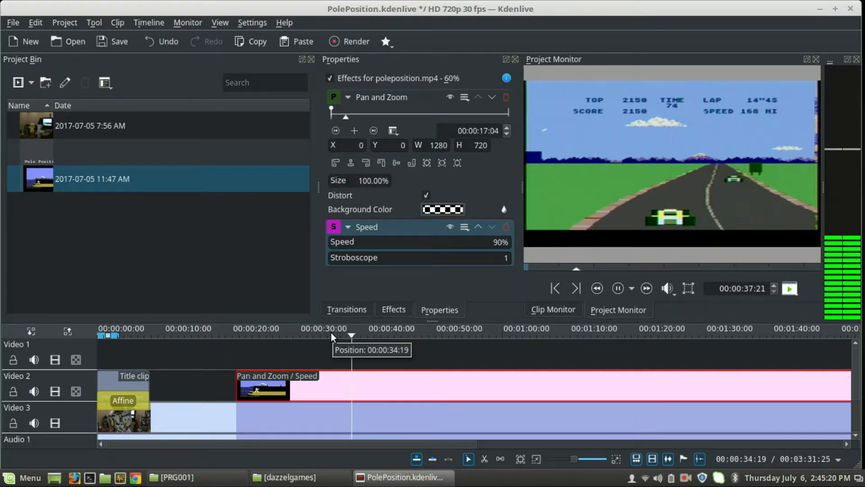
pyautogui.press('space')
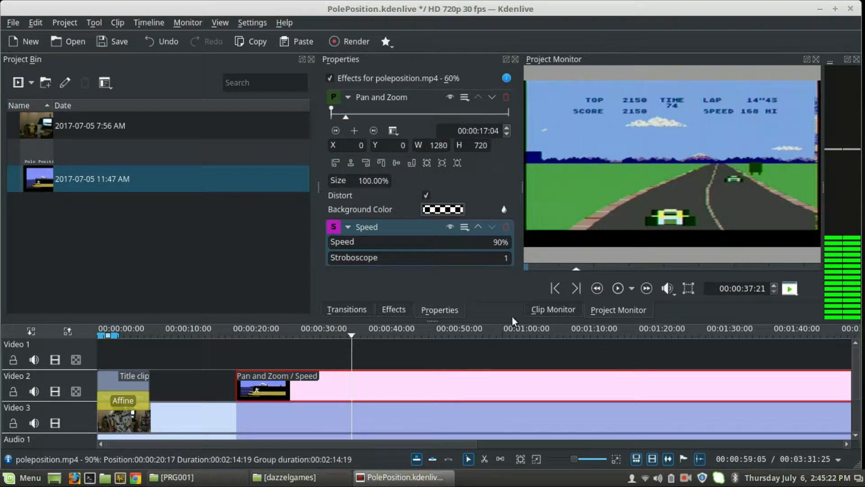
pyautogui.click(483, 458)
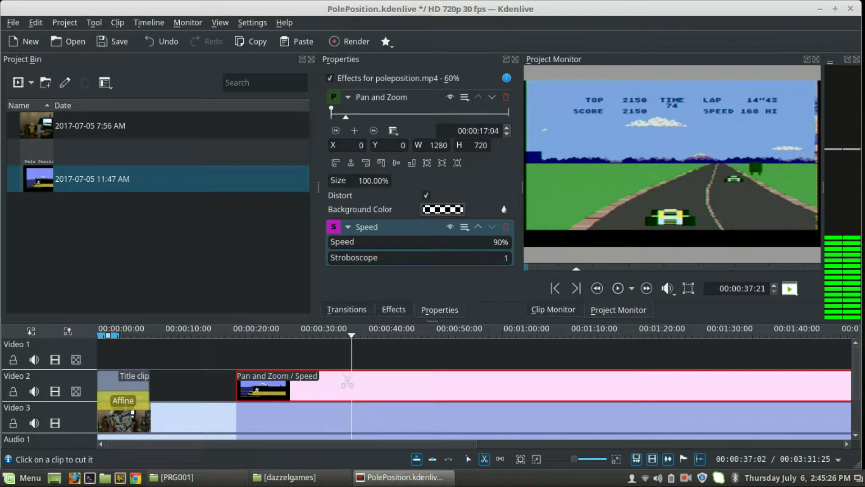
pyautogui.click(352, 381)
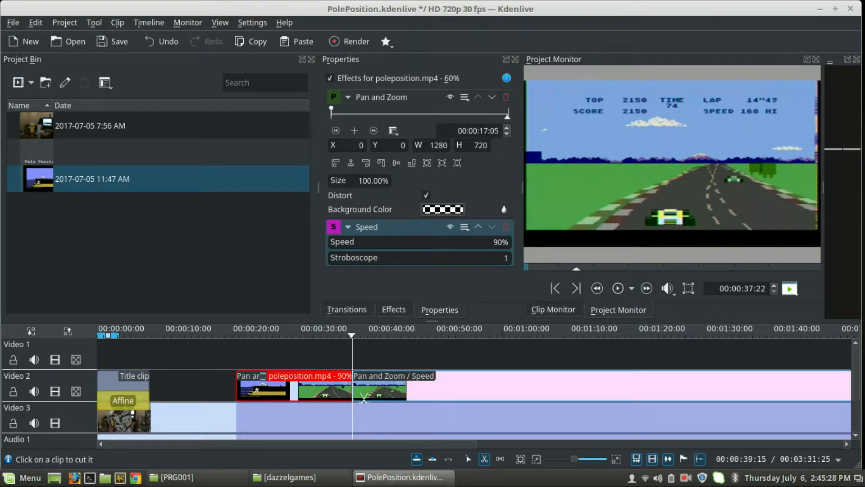
# Move the second gameplay piece along Video 2 to start at 00:00:50:26, leaving a gap that shows the camcorder footage.
pyautogui.click(467, 458)
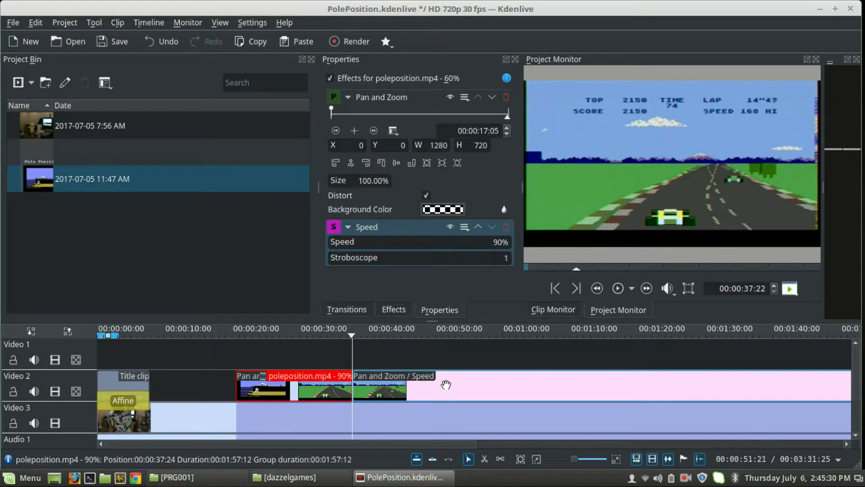
pyautogui.moveTo(419, 386); pyautogui.dragTo(564, 386)
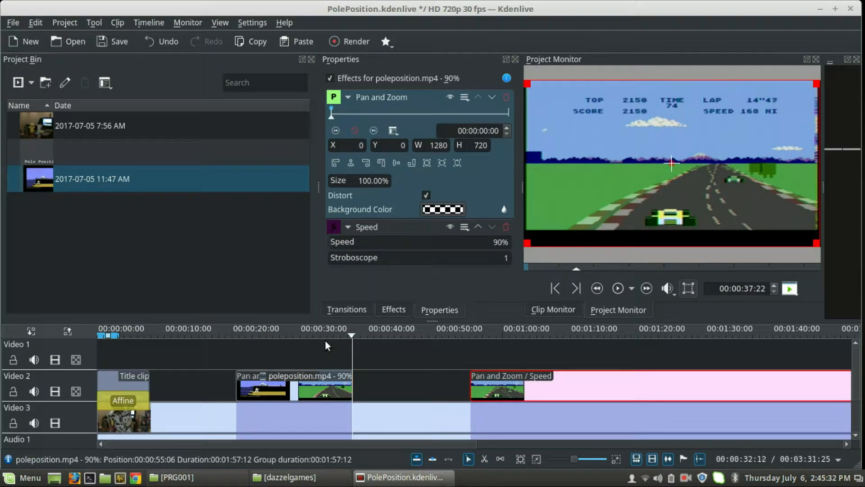
pyautogui.click(338, 334)
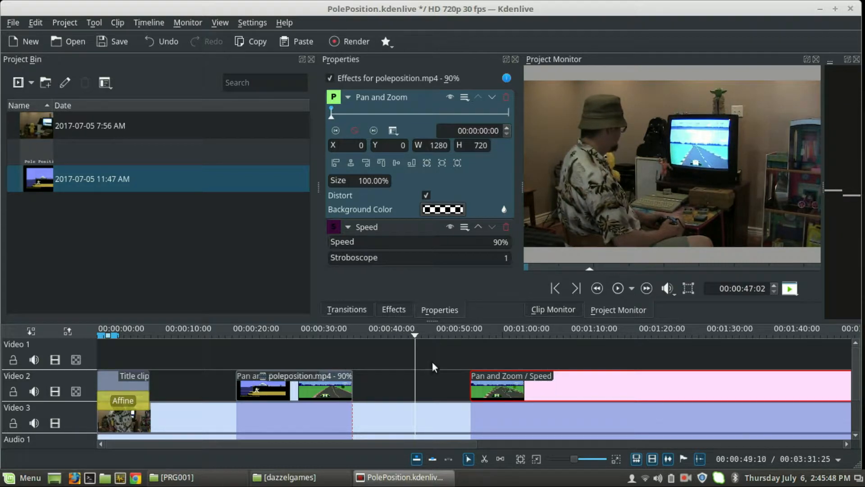
pyautogui.click(474, 331)
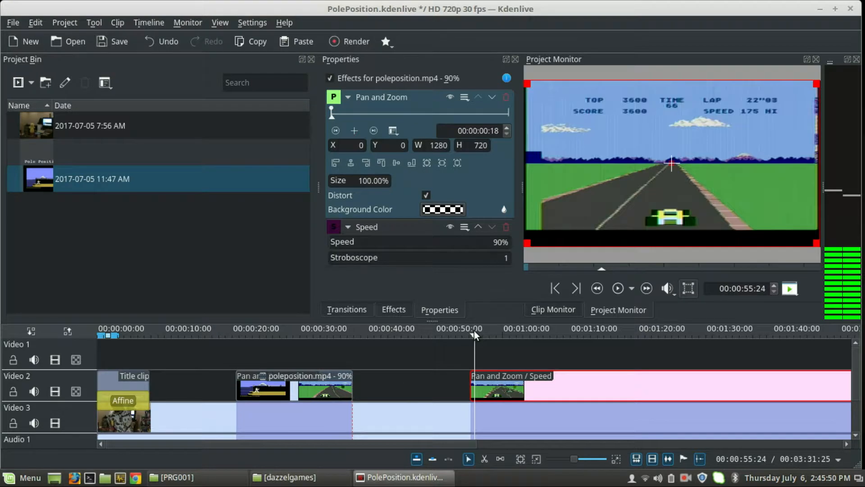
pyautogui.click(497, 330)
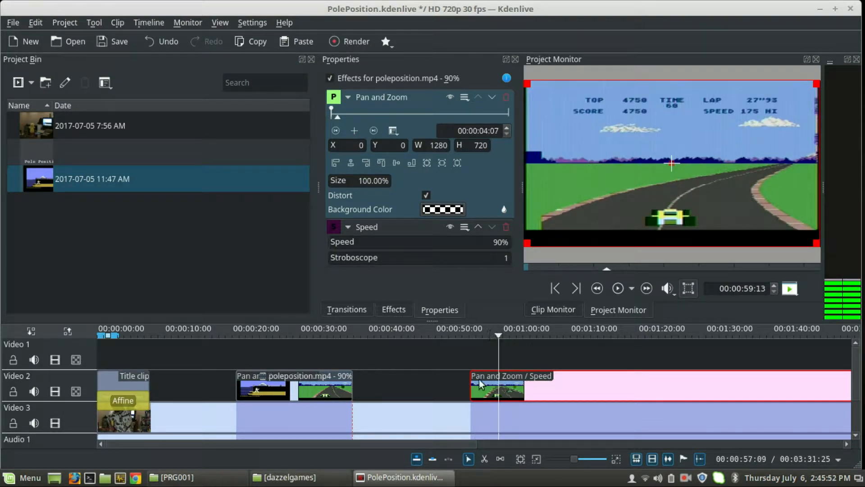
pyautogui.moveTo(550, 386); pyautogui.dragTo(521, 388)
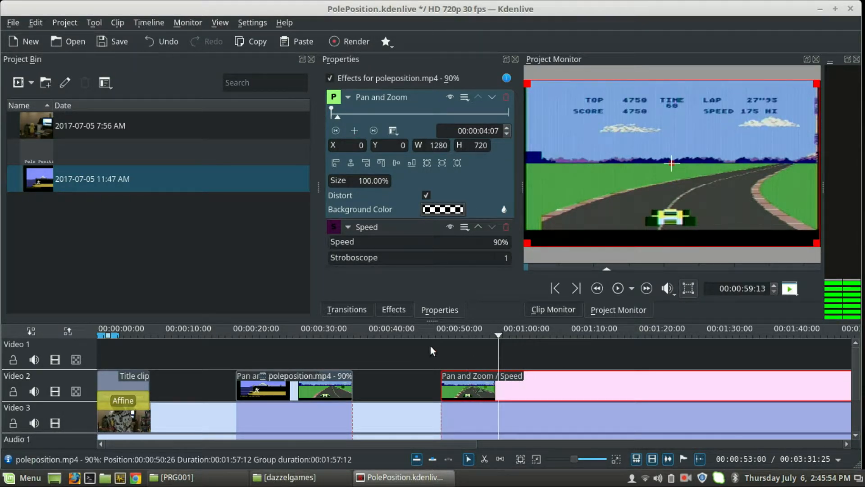
# Cut the second gameplay piece at 00:01:11:02 and move the remainder along Video 2 to start at 00:01:20:01.
pyautogui.click(416, 332)
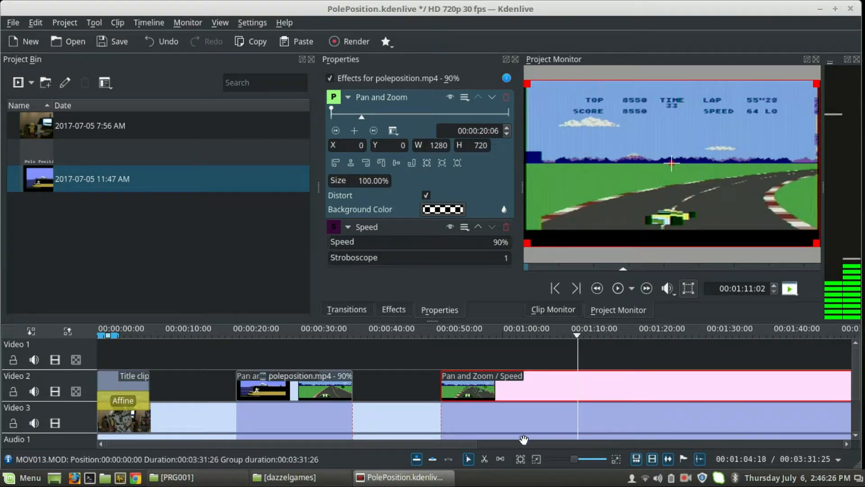
pyautogui.click(485, 462)
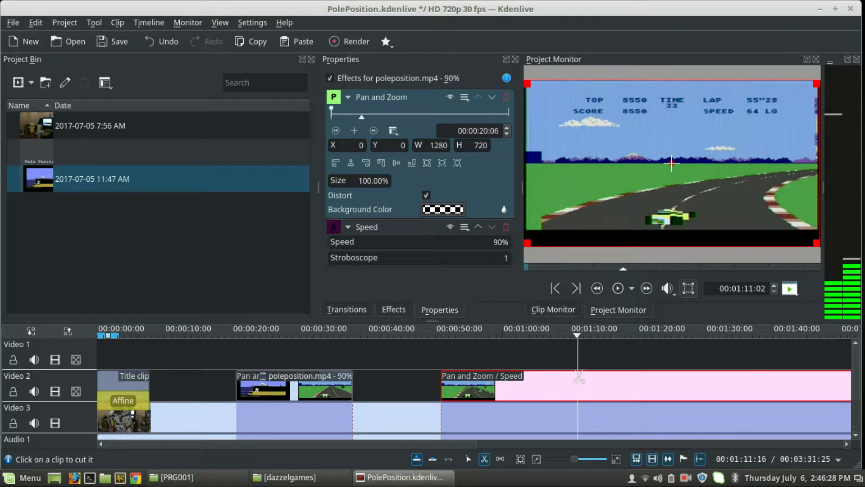
pyautogui.click(577, 381)
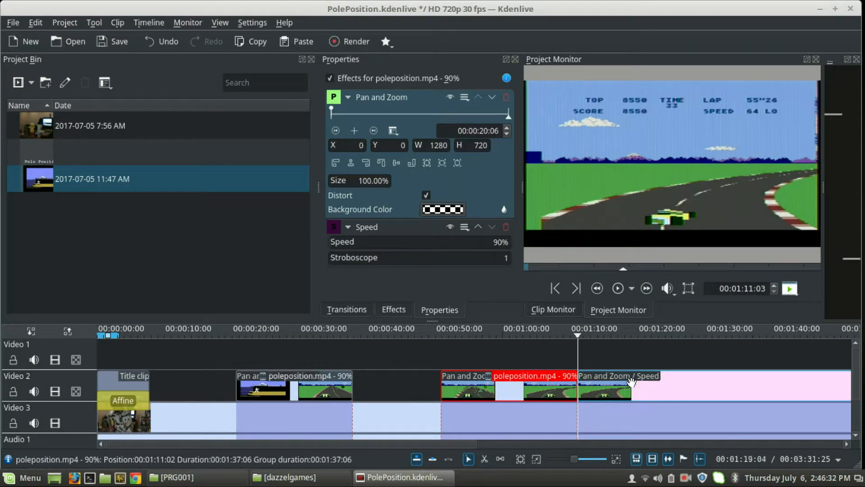
pyautogui.moveTo(590, 392); pyautogui.dragTo(651, 397)
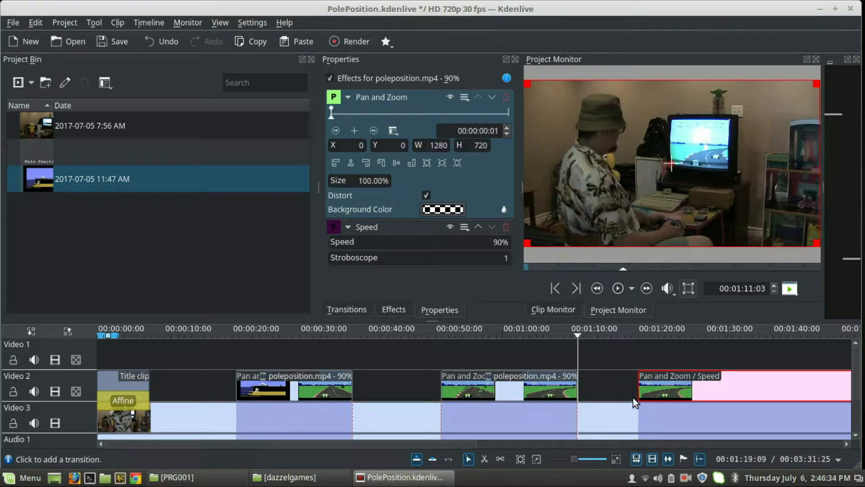
# Play across the new gap, and shift the second gameplay piece to start at 00:00:59:25 and the last one to 00:01:30:21.
pyautogui.click(563, 334)
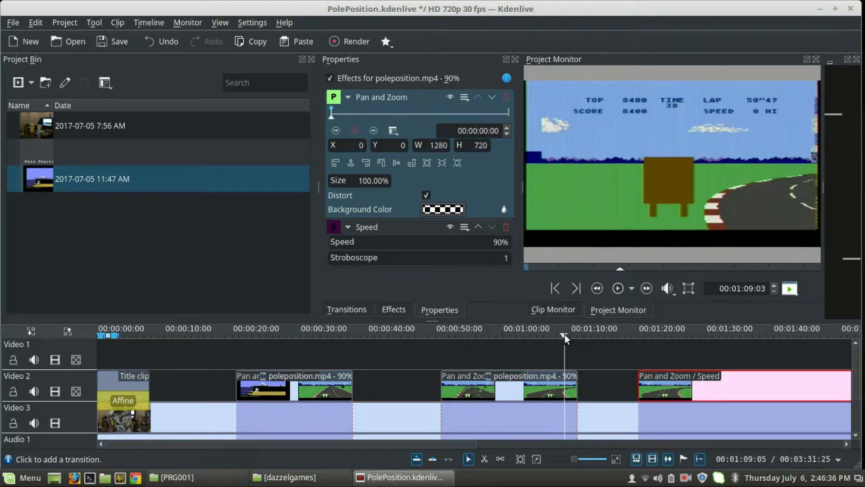
pyautogui.press('space')
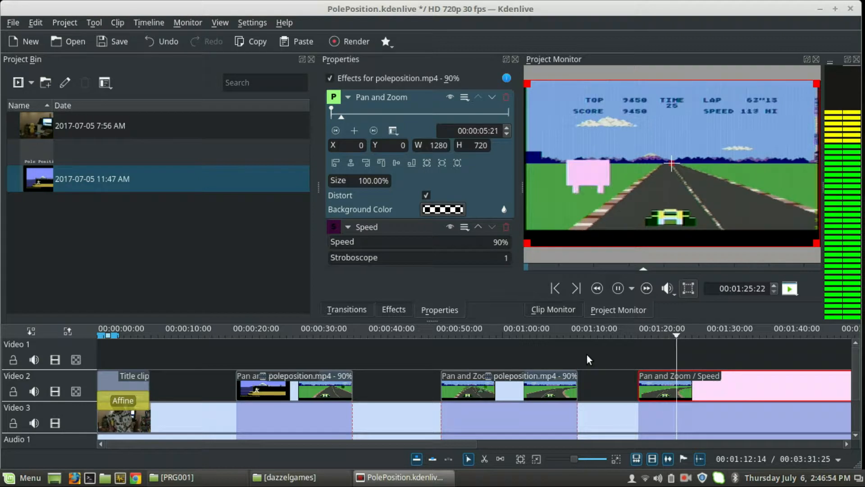
pyautogui.press('space')
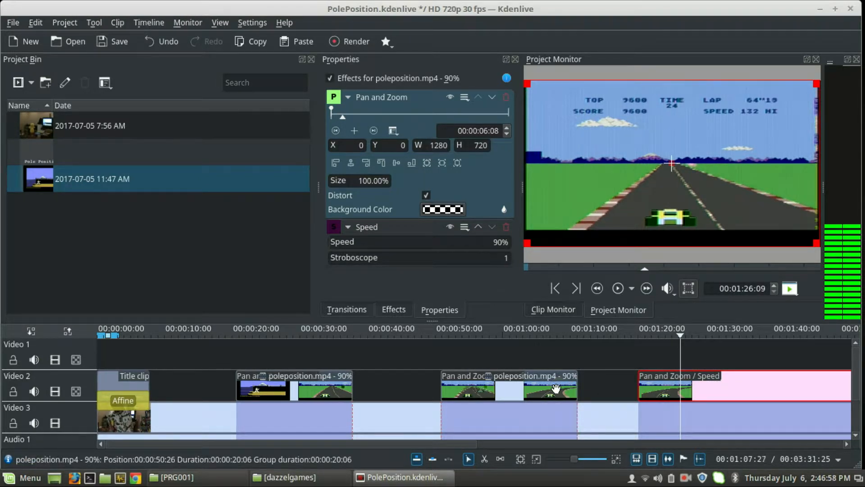
pyautogui.click(564, 332)
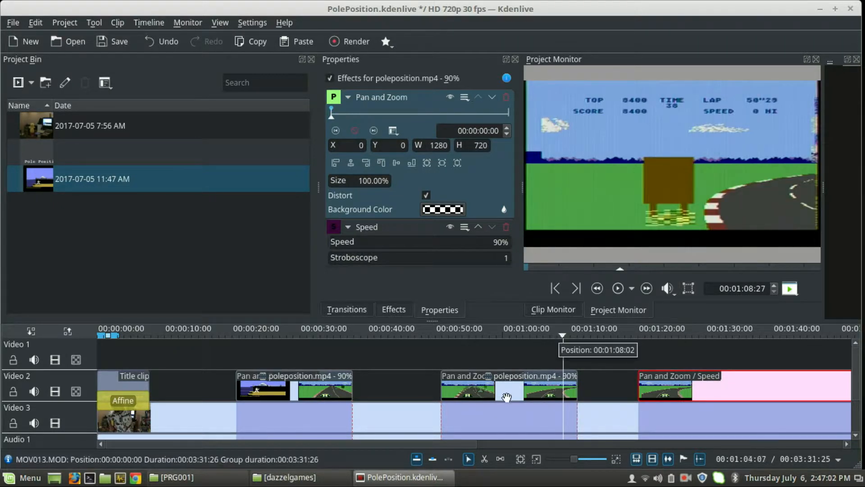
pyautogui.moveTo(527, 376); pyautogui.dragTo(589, 376)
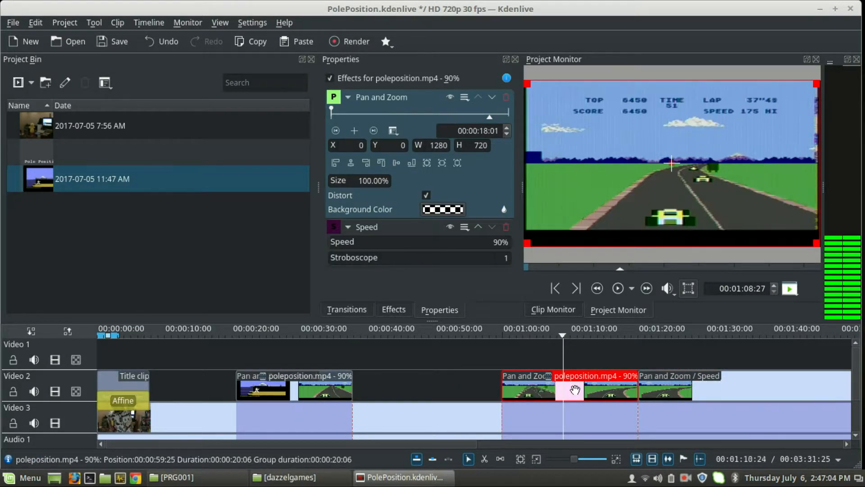
pyautogui.moveTo(669, 384); pyautogui.dragTo(747, 382)
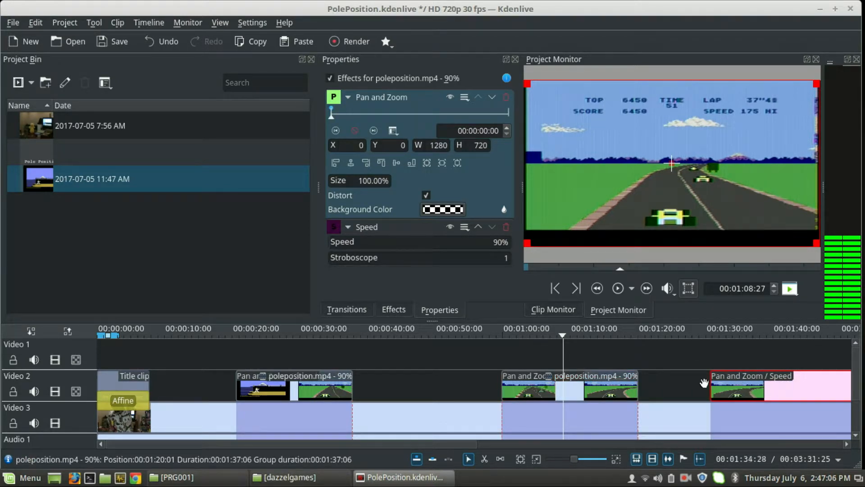
# Play across the gap and through the last gameplay piece on Video 2, then scrub back and forth to find the next cut point.
pyautogui.click(451, 333)
pyautogui.press('space')
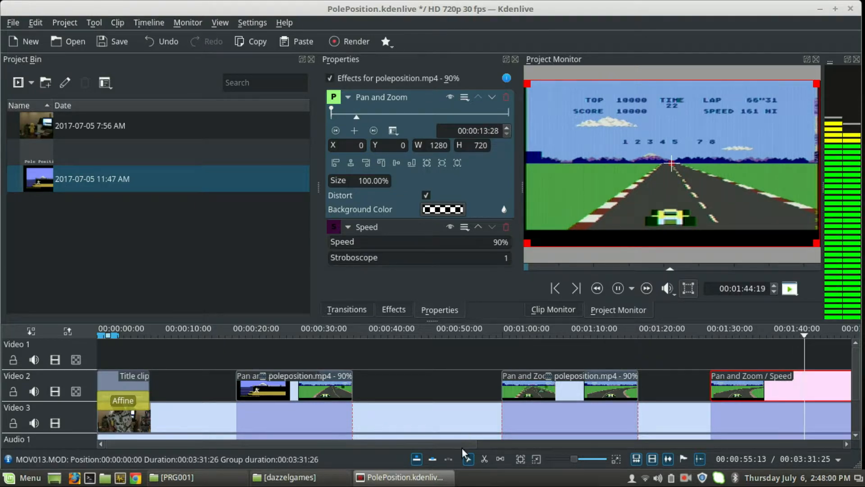
pyautogui.moveTo(463, 442); pyautogui.dragTo(758, 426)
pyautogui.click(759, 426)
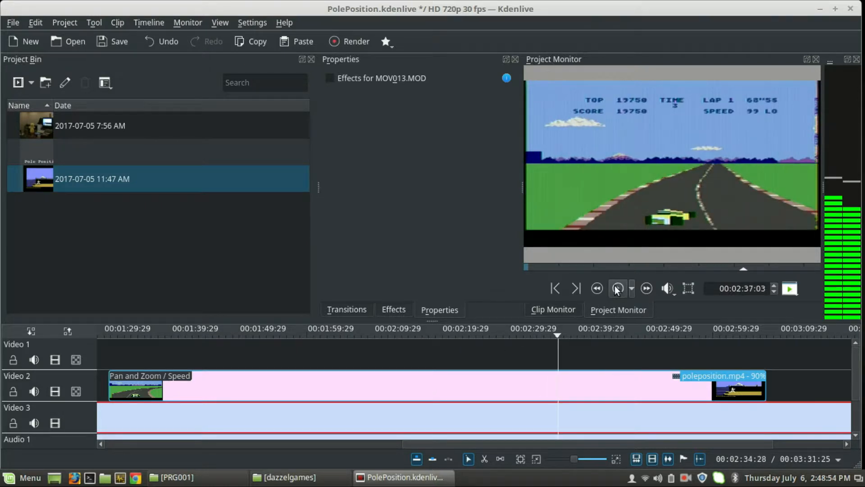
pyautogui.click(484, 458)
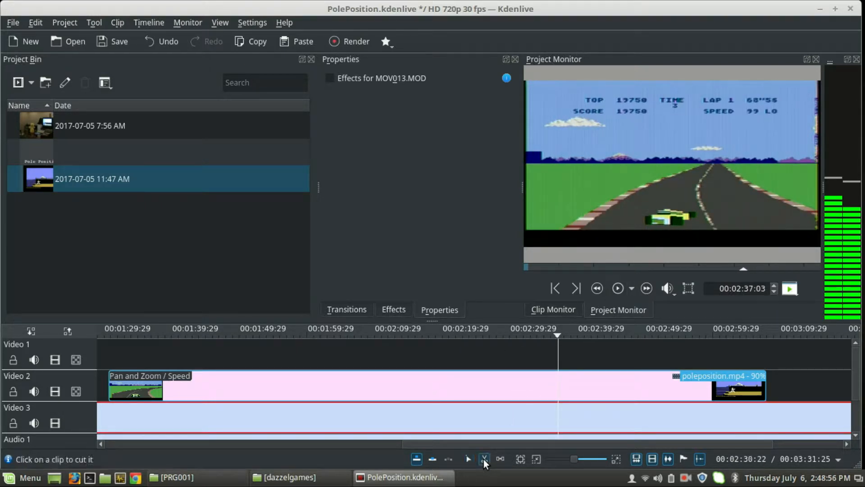
pyautogui.moveTo(502, 333); pyautogui.dragTo(660, 321)
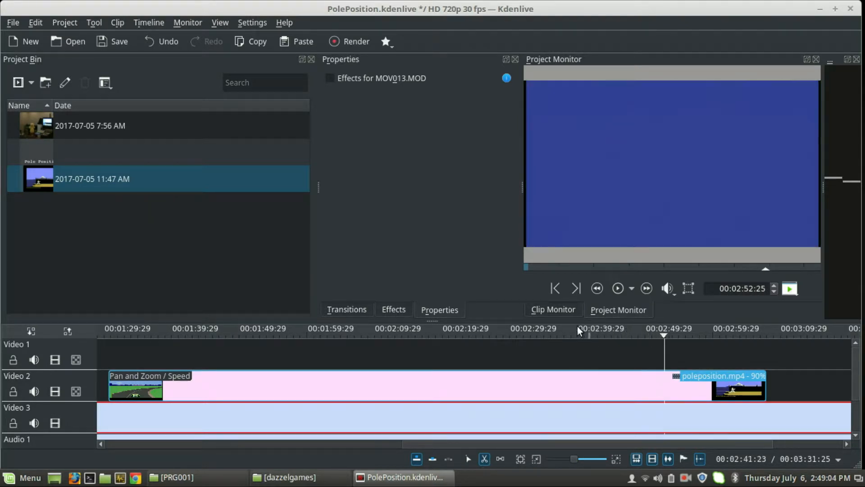
pyautogui.moveTo(578, 328); pyautogui.dragTo(380, 348)
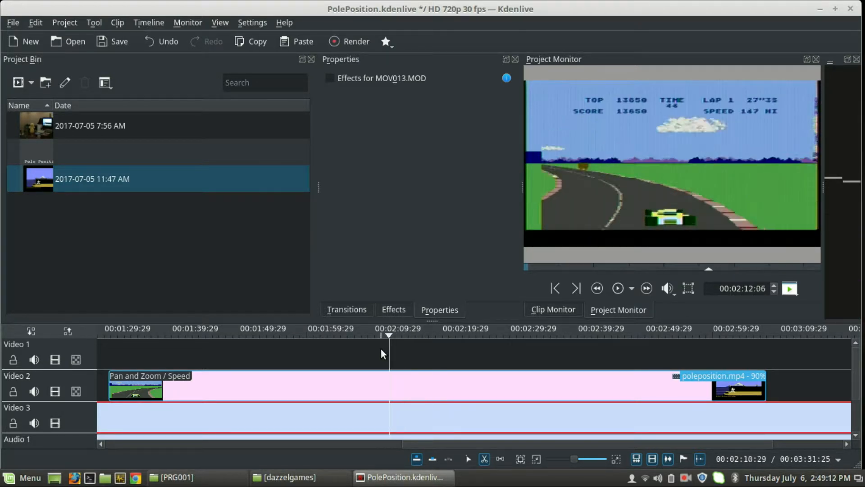
pyautogui.click(466, 456)
pyautogui.moveTo(380, 331); pyautogui.dragTo(340, 335)
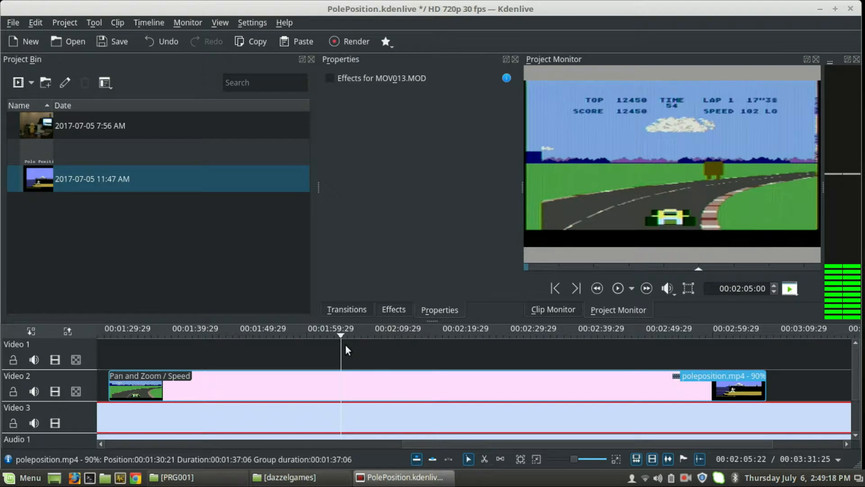
pyautogui.click(325, 333)
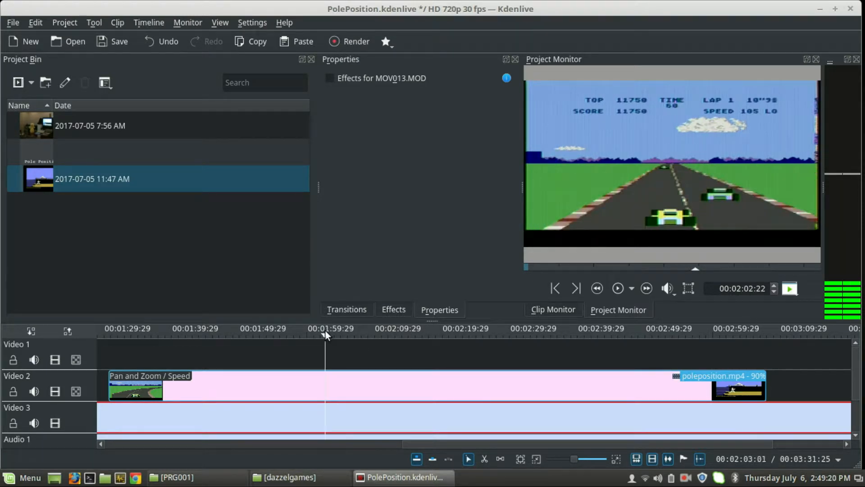
pyautogui.moveTo(310, 334); pyautogui.dragTo(277, 335)
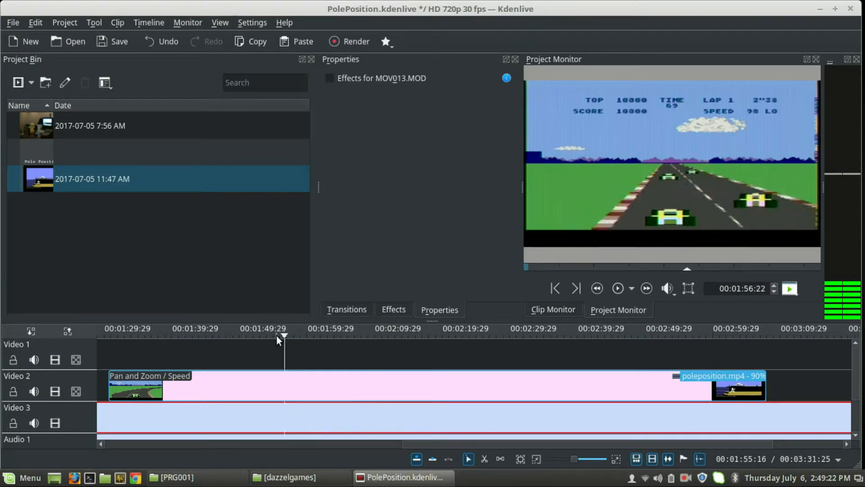
# Play the gameplay from about 00:01:56:22 and save the project.
pyautogui.press('space')
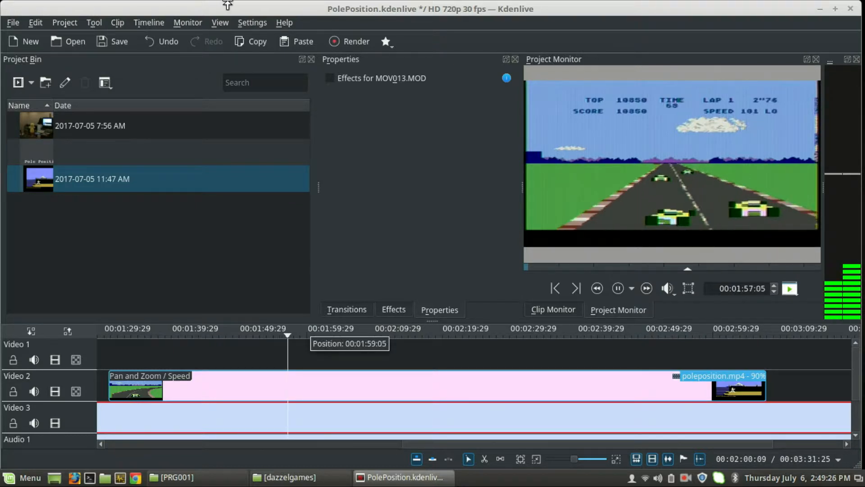
pyautogui.click(109, 45)
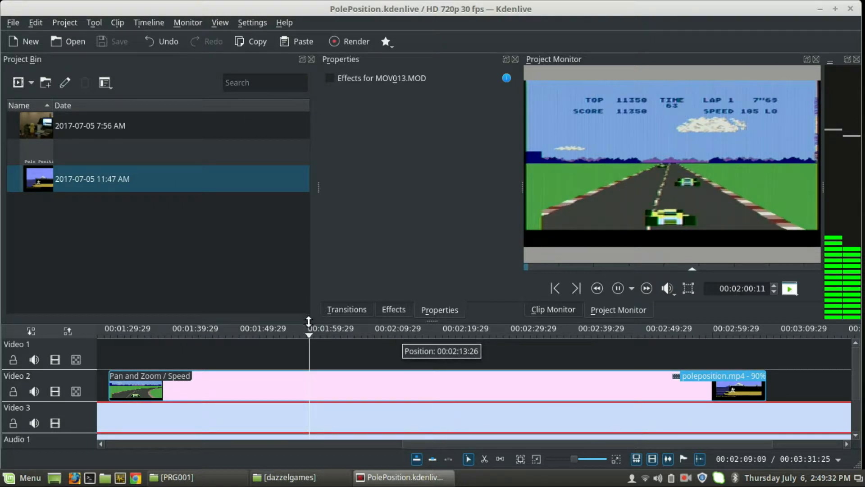
# Find the next cut point by scrubbing and cut the last gameplay piece on Video 2 at about 00:02:30:14.
pyautogui.moveTo(332, 333); pyautogui.dragTo(570, 325)
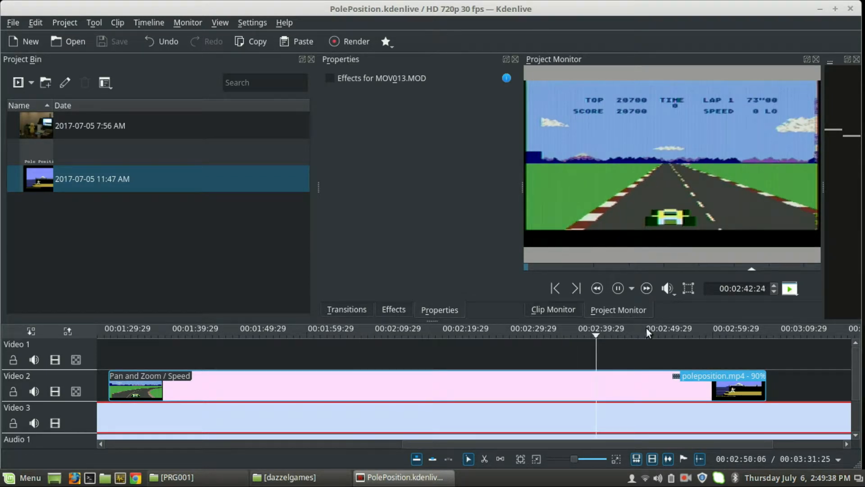
pyautogui.click(646, 328)
pyautogui.click(583, 329)
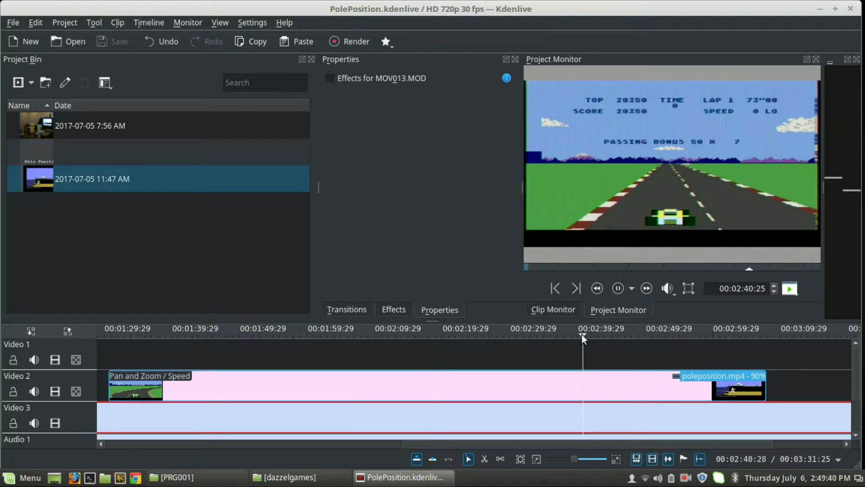
pyautogui.click(557, 336)
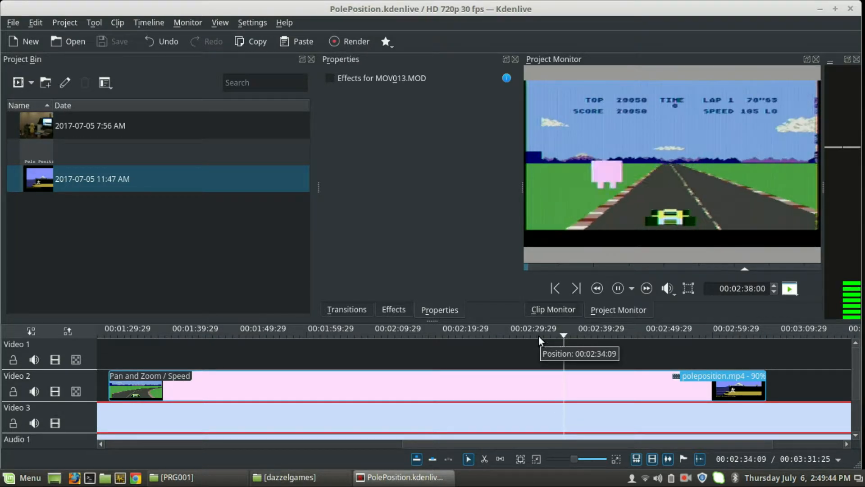
pyautogui.click(520, 333)
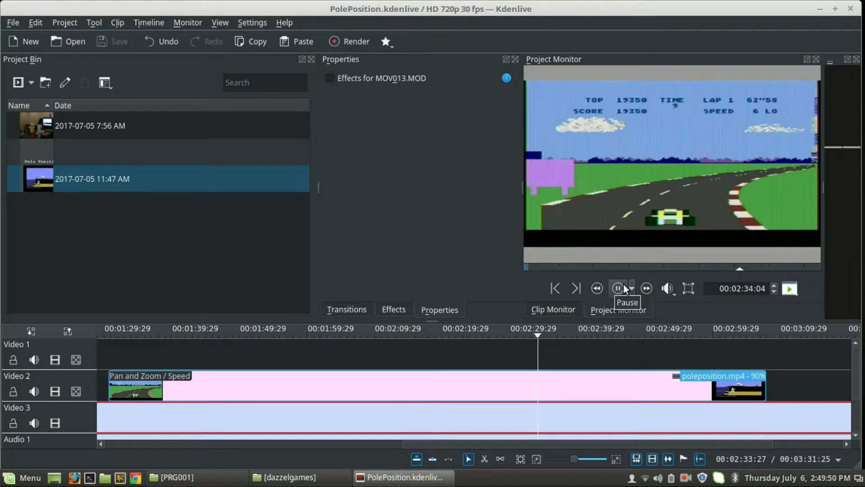
pyautogui.click(514, 333)
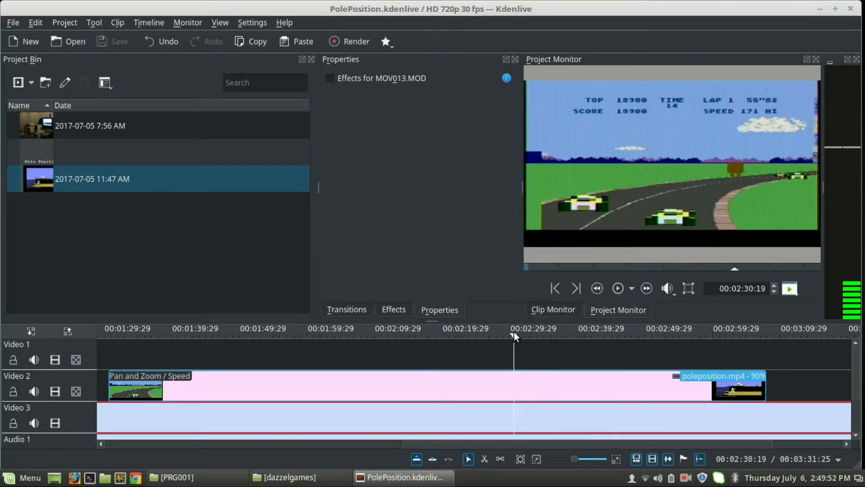
pyautogui.click(481, 459)
pyautogui.click(513, 380)
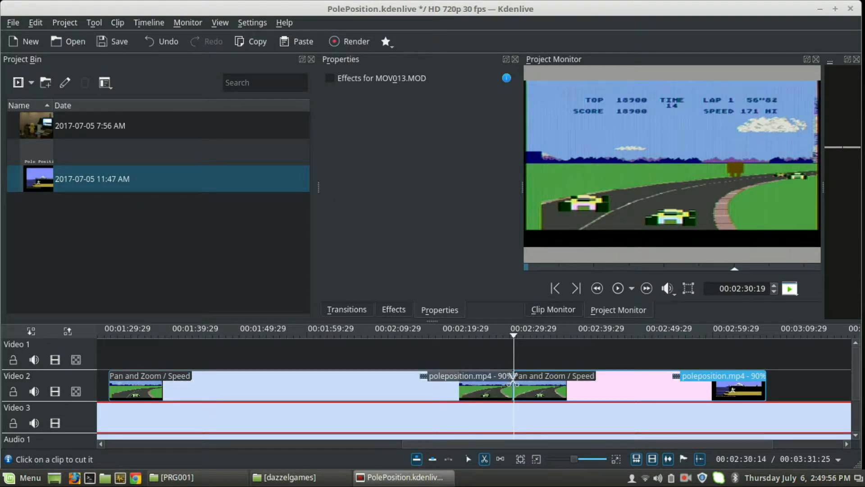
# Move the gameplay remainder along Video 2 to start at 00:02:46:28 and play across the new gap.
pyautogui.click(469, 457)
pyautogui.moveTo(543, 381); pyautogui.dragTo(654, 379)
pyautogui.click(526, 331)
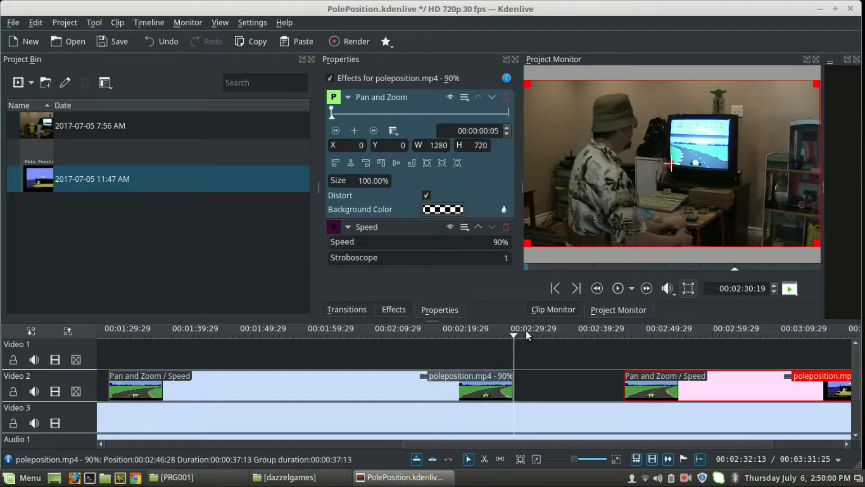
pyautogui.press('space')
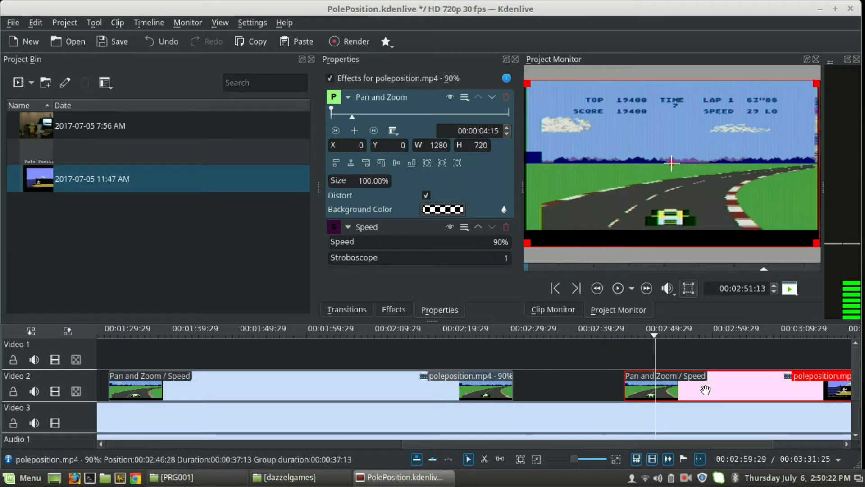
# Shift the last gameplay piece further along Video 2 to start at 00:02:51:13 and play through the change to gameplay.
pyautogui.moveTo(707, 387); pyautogui.dragTo(738, 384)
pyautogui.click(633, 334)
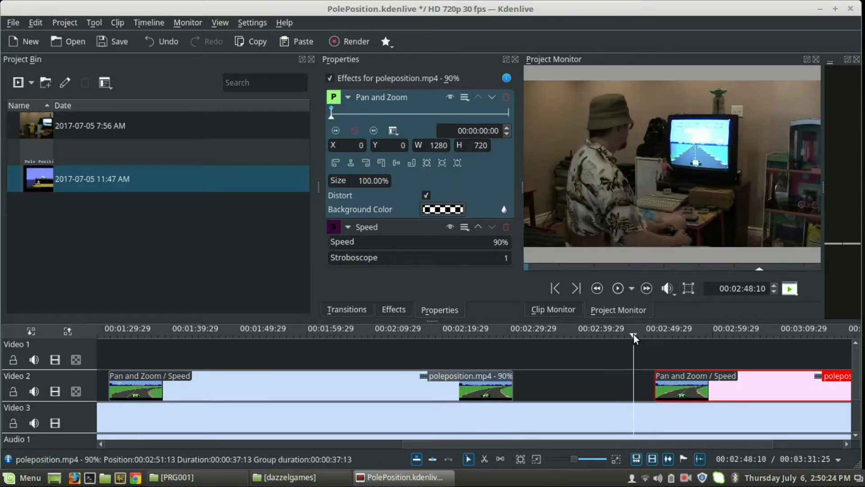
pyautogui.press('space')
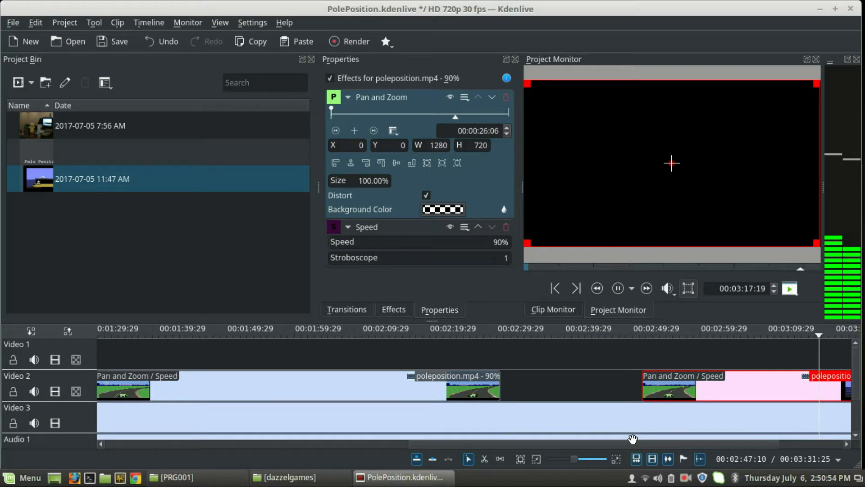
pyautogui.press('space')
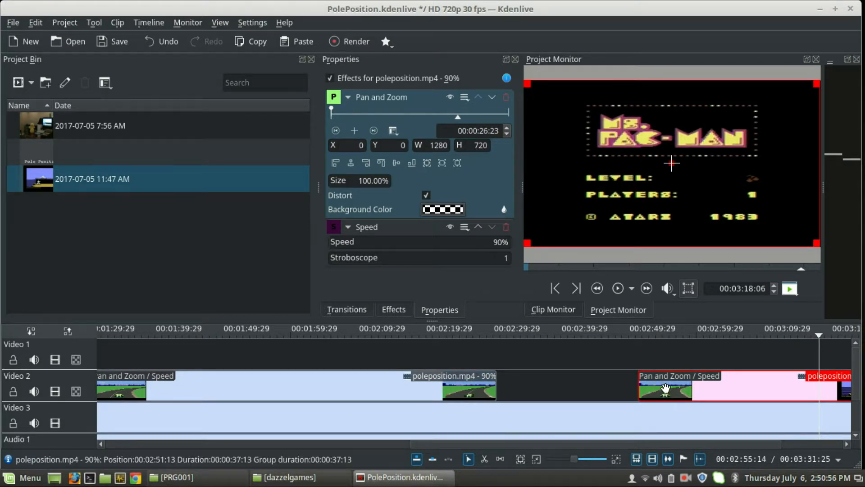
# Scrub through the start of the last gameplay piece and cut it at 00:02:57:29.
pyautogui.click(642, 328)
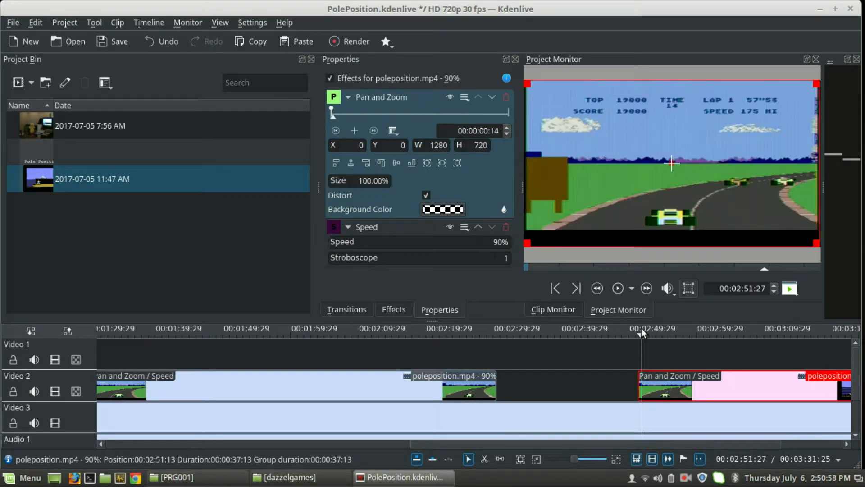
pyautogui.moveTo(658, 324)
pyautogui.mouseDown()
pyautogui.moveTo(711, 321)
pyautogui.moveTo(632, 331)
pyautogui.moveTo(653, 326)
pyautogui.moveTo(644, 328)
pyautogui.mouseUp()
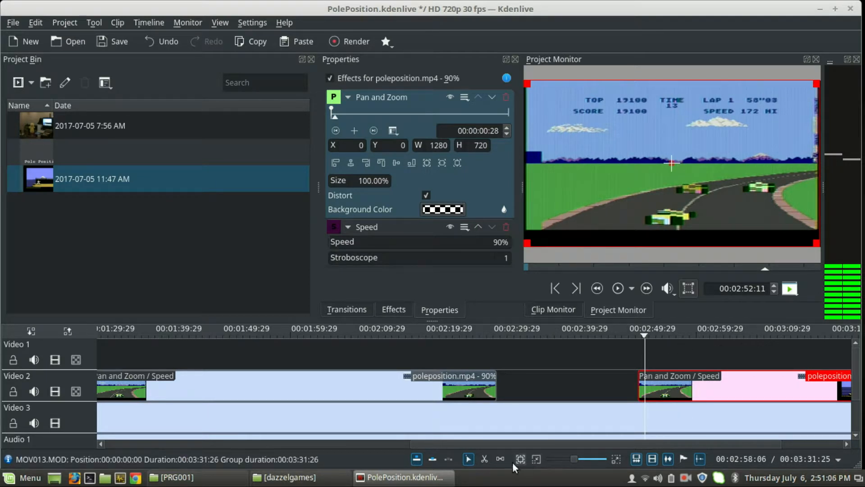
pyautogui.click(485, 458)
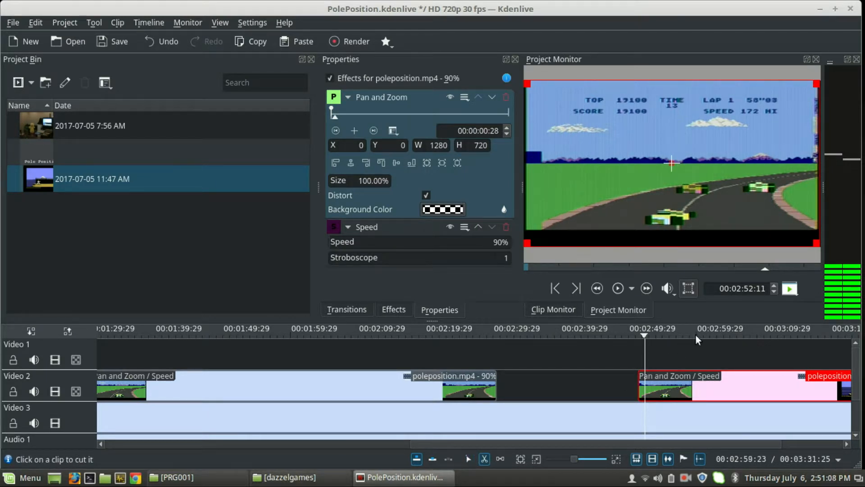
pyautogui.click(671, 333)
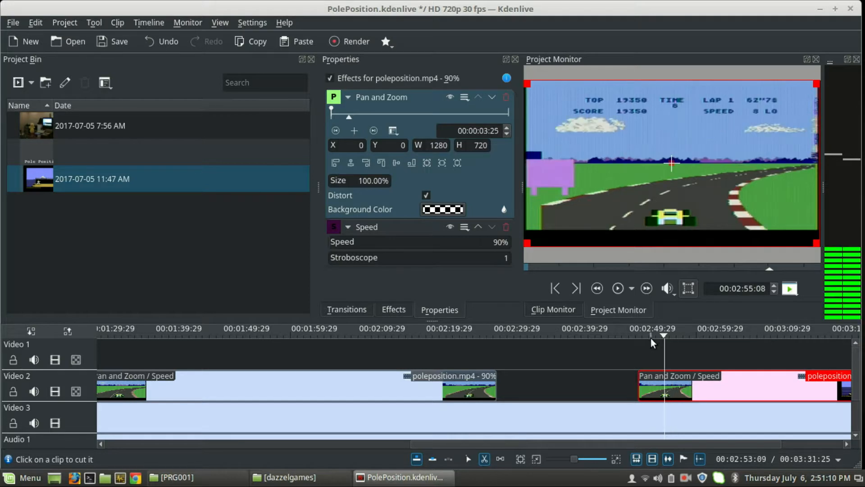
pyautogui.moveTo(650, 338); pyautogui.dragTo(667, 332)
pyautogui.press('space')
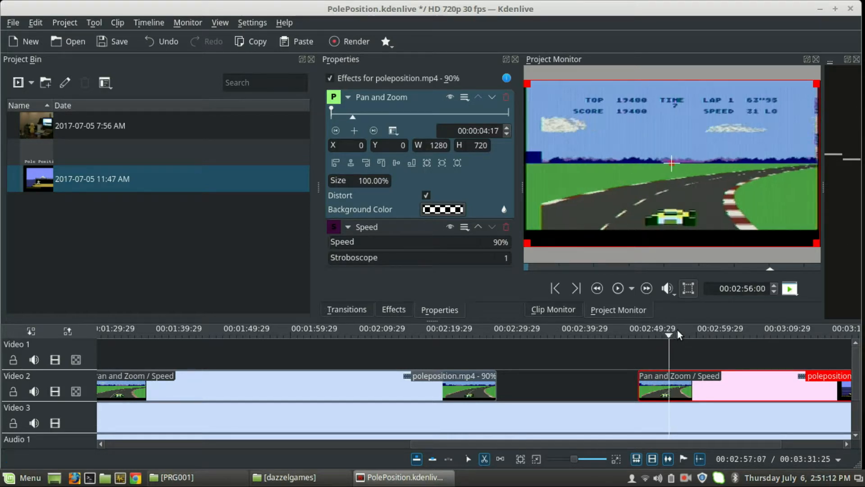
pyautogui.click(682, 384)
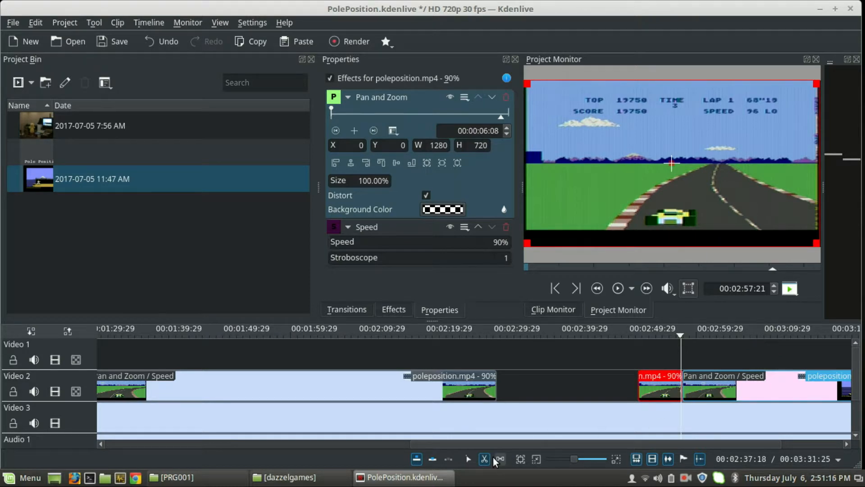
# Move the piece after the cut along Video 2 to start at about 00:03:01 and play across the short gap.
pyautogui.click(469, 459)
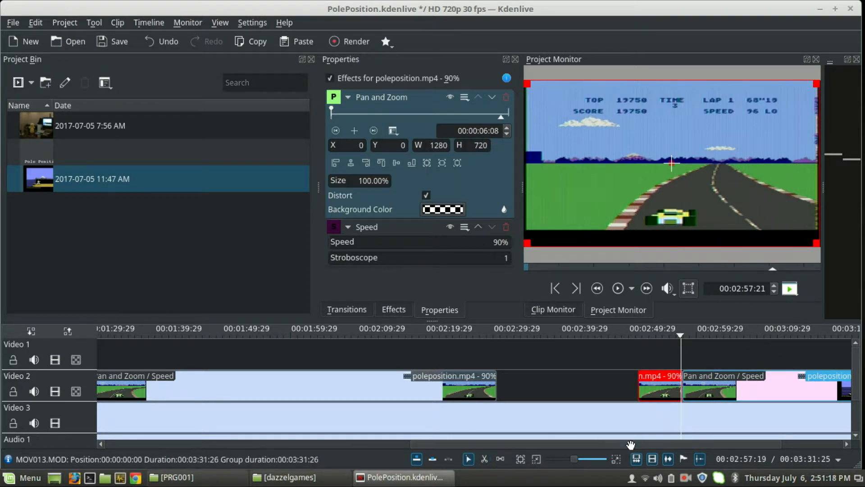
pyautogui.moveTo(630, 445); pyautogui.dragTo(691, 445)
pyautogui.moveTo(674, 388); pyautogui.dragTo(697, 384)
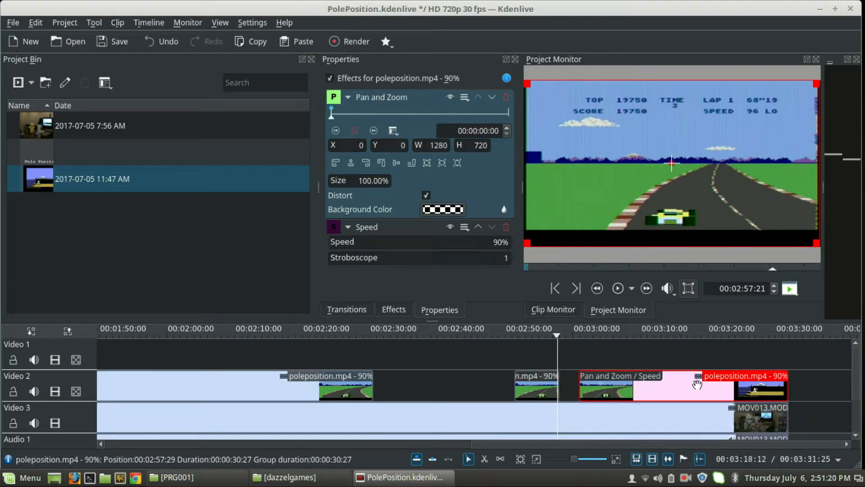
pyautogui.click(518, 334)
pyautogui.moveTo(564, 330); pyautogui.dragTo(585, 326)
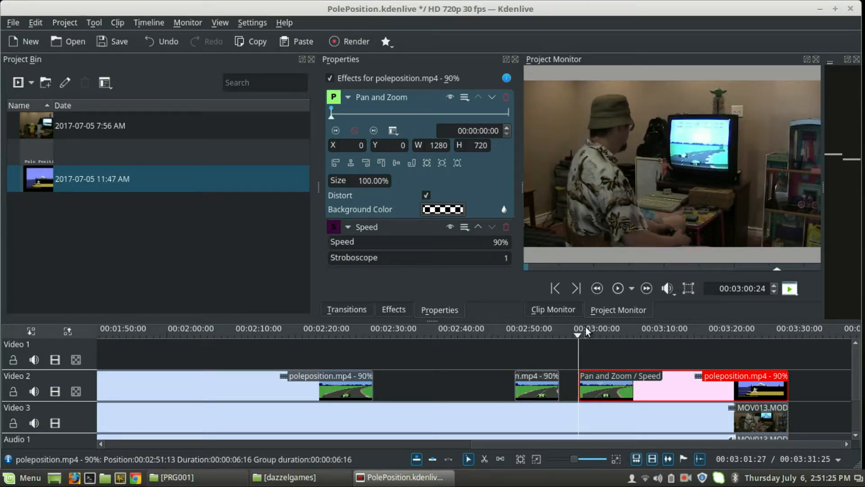
pyautogui.click(542, 335)
pyautogui.press('space')
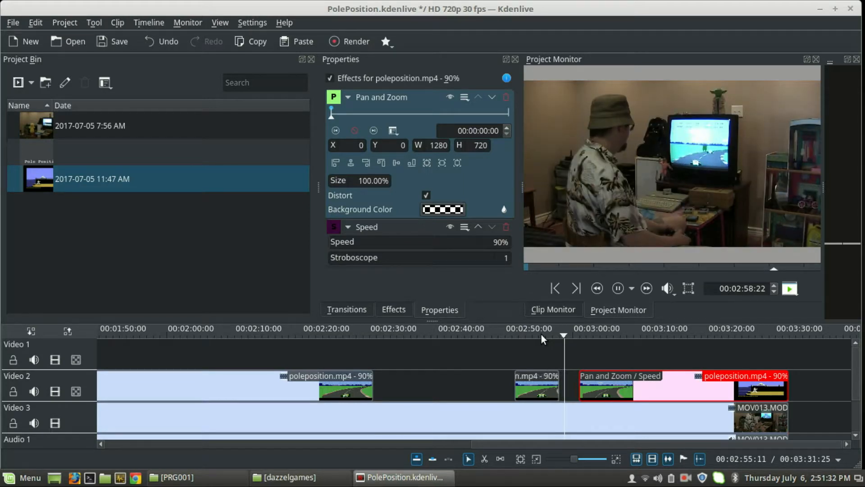
# Shift the last gameplay piece along Video 2 to start at 00:03:10:07 and check the camcorder footage in the gap.
pyautogui.click(514, 329)
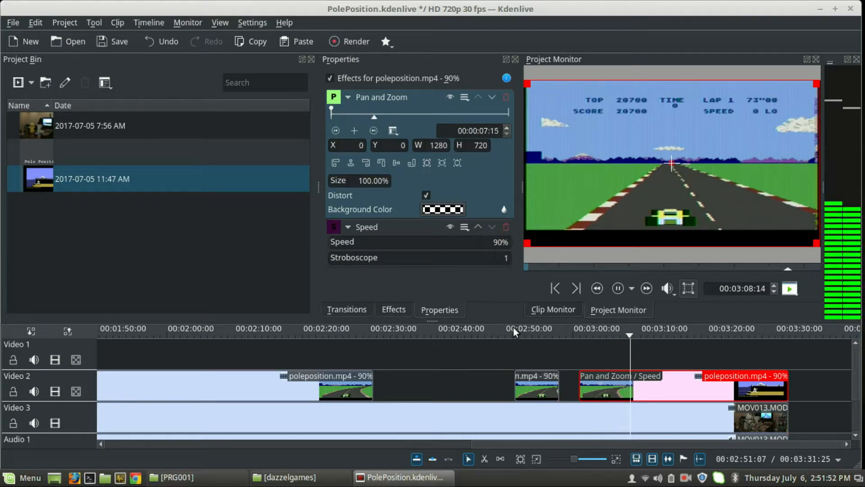
pyautogui.press('space')
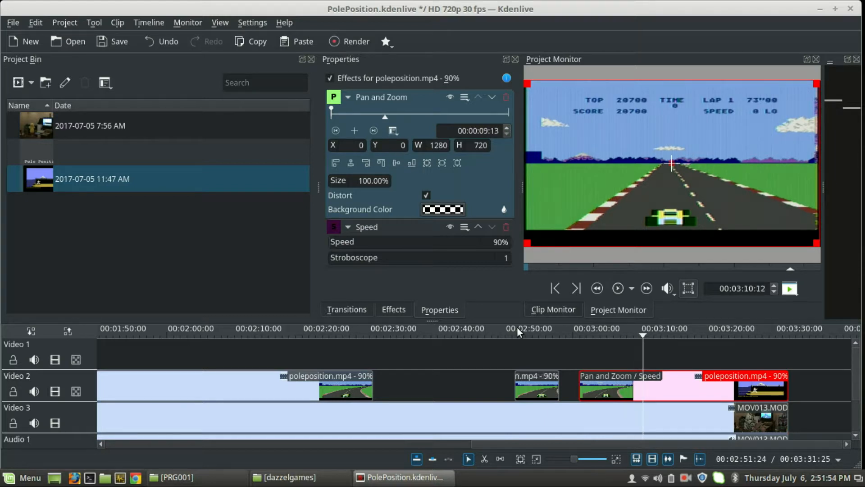
pyautogui.moveTo(605, 381); pyautogui.dragTo(667, 379)
pyautogui.click(607, 330)
pyautogui.press('space')
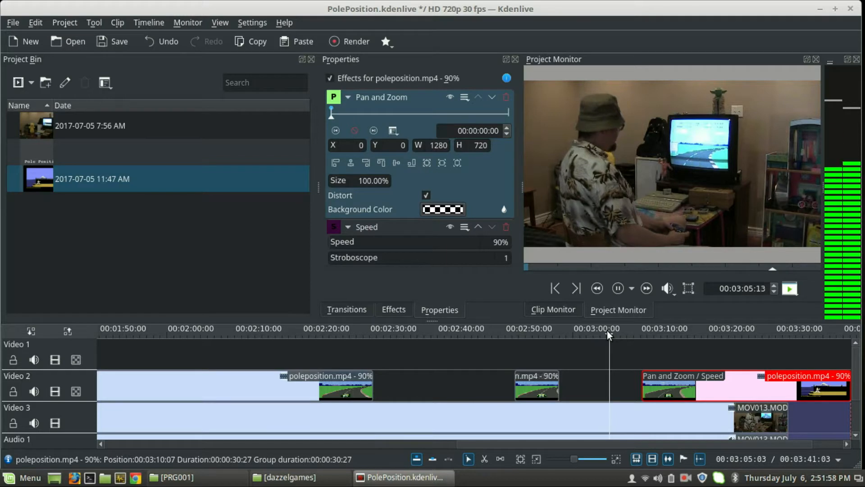
pyautogui.press('space')
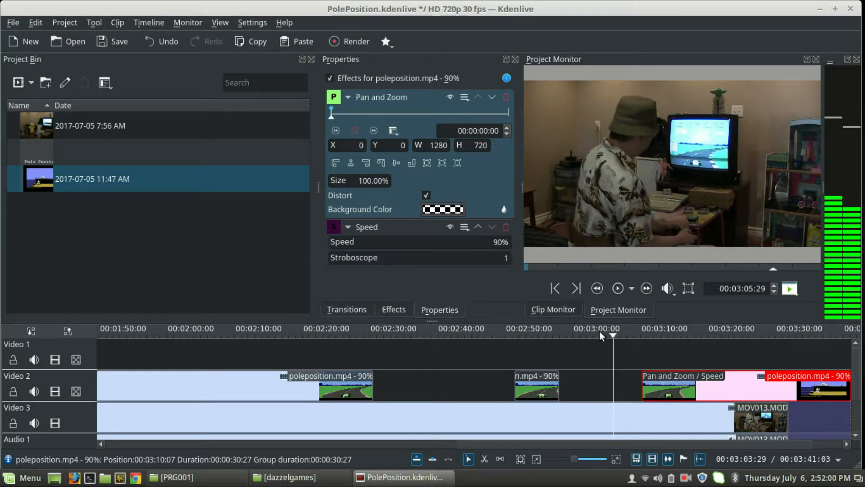
# Play through the last gameplay piece and shift it along Video 2 to start at about 00:03:20.
pyautogui.press('space')
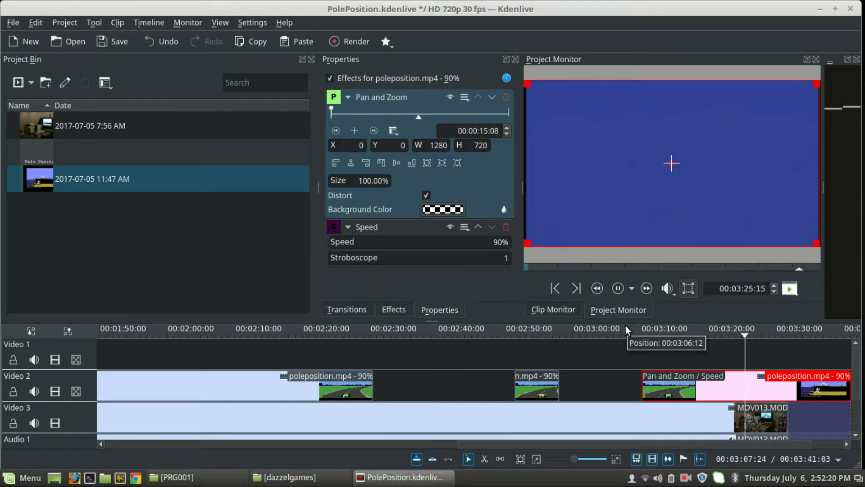
pyautogui.press('space')
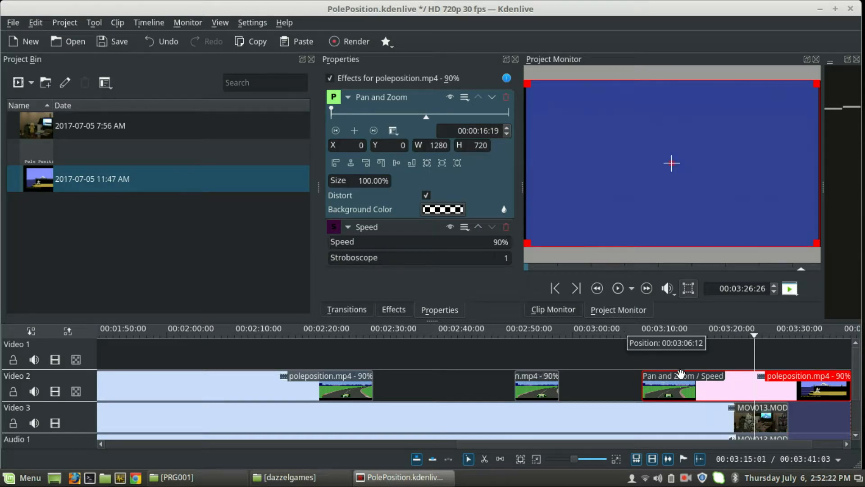
pyautogui.moveTo(694, 386); pyautogui.dragTo(759, 386)
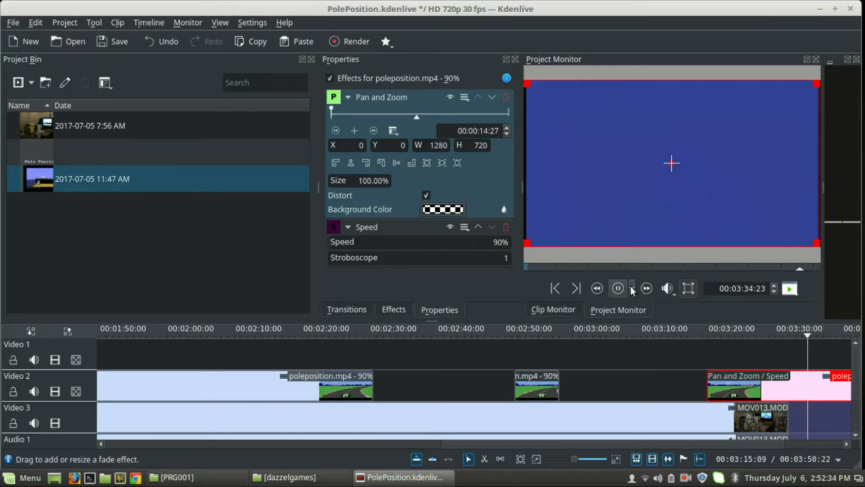
# Cut the last gameplay piece at about 00:03:35 and delete the part after the cut.
pyautogui.click(484, 459)
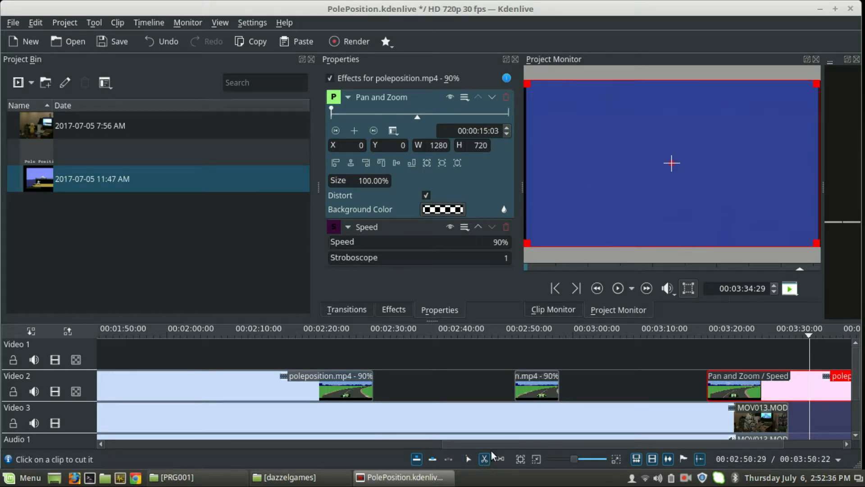
pyautogui.click(809, 384)
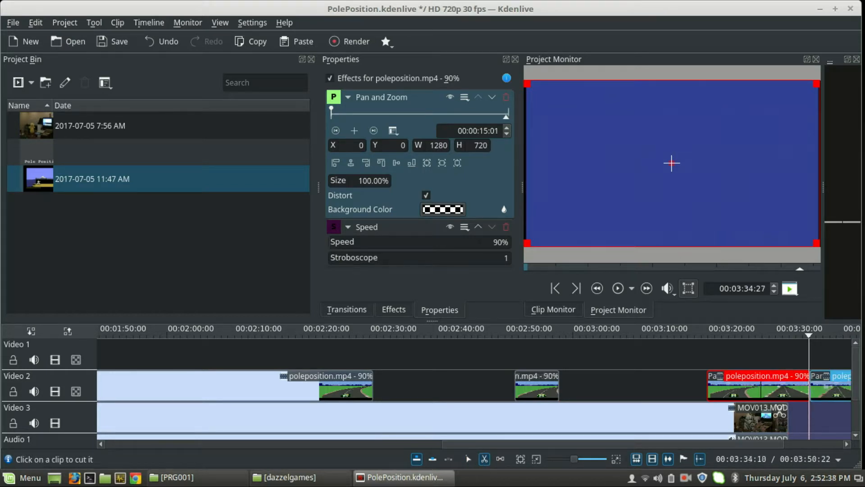
pyautogui.click(468, 457)
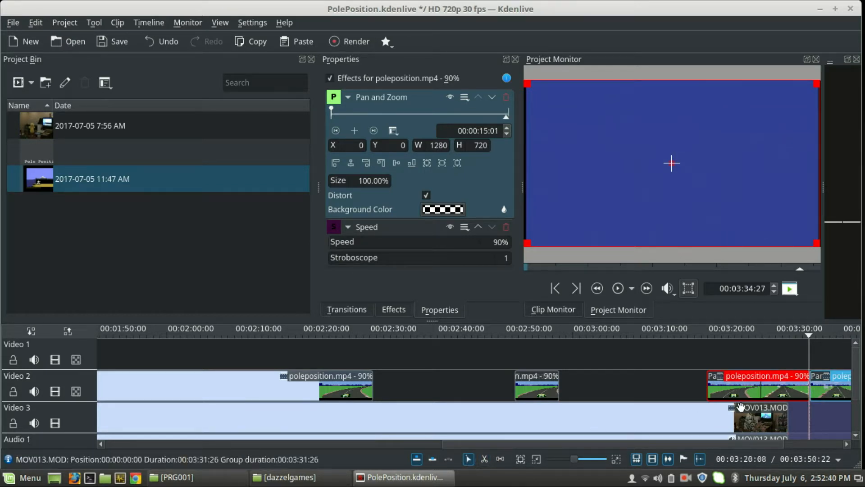
pyautogui.click(825, 384)
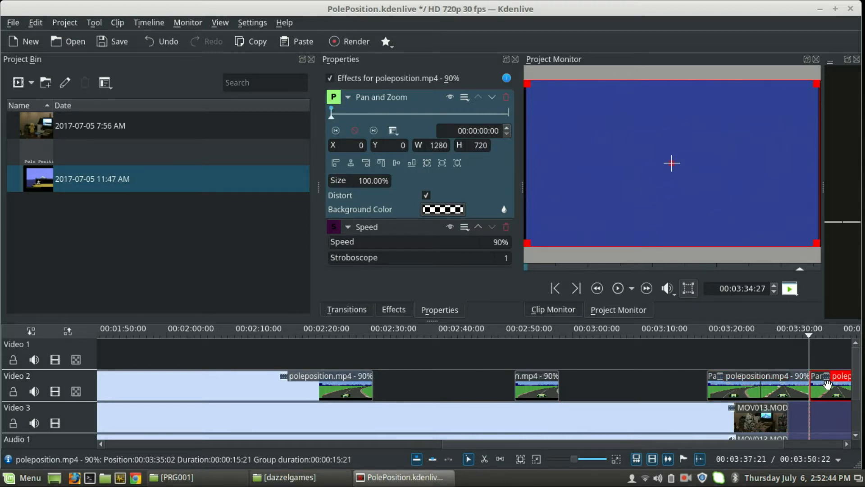
pyautogui.press('Delete')
# Move the remaining last gameplay piece along Video 2 to start at 00:03:16:20, ending level with the camcorder footage.
pyautogui.moveTo(783, 388); pyautogui.dragTo(746, 391)
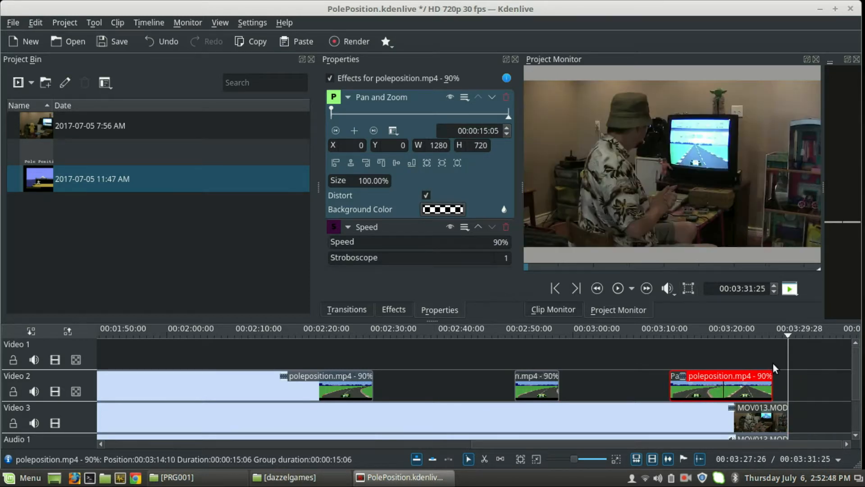
pyautogui.click(767, 346)
pyautogui.click(781, 334)
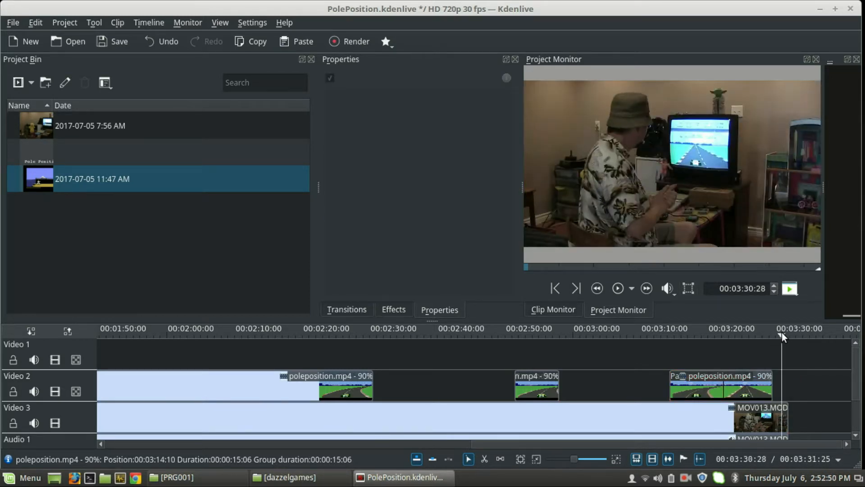
pyautogui.moveTo(748, 386); pyautogui.dragTo(764, 383)
# Play through the change from camcorder footage to the last gameplay piece and save the project.
pyautogui.moveTo(687, 333); pyautogui.dragTo(677, 333)
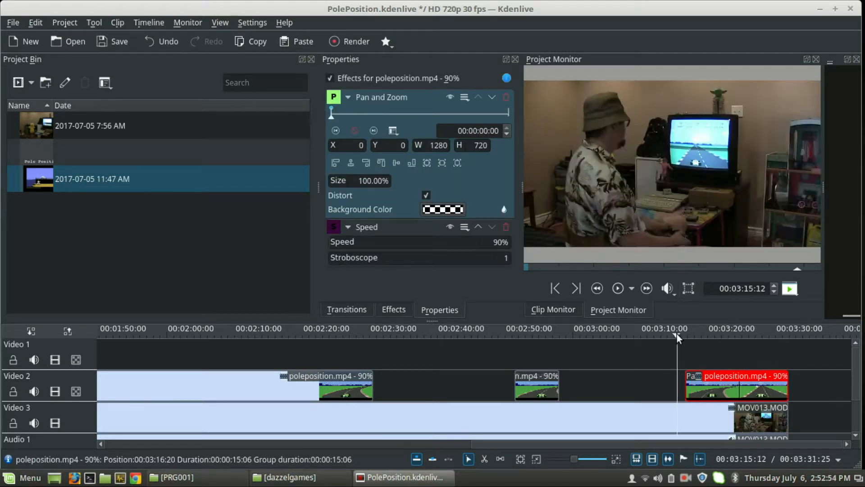
pyautogui.press('space')
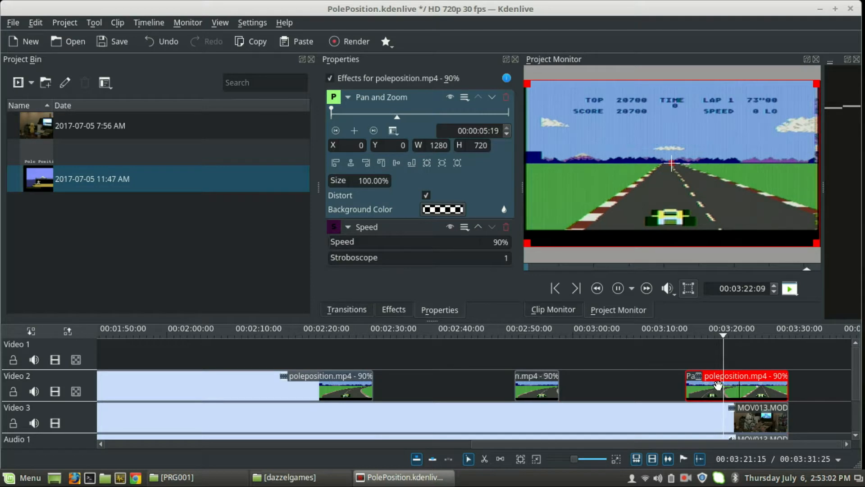
pyautogui.click(613, 328)
pyautogui.click(664, 331)
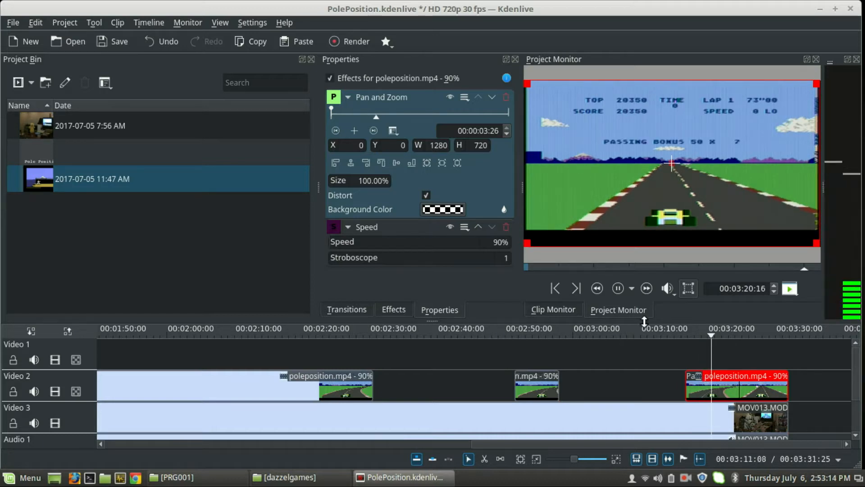
pyautogui.click(617, 289)
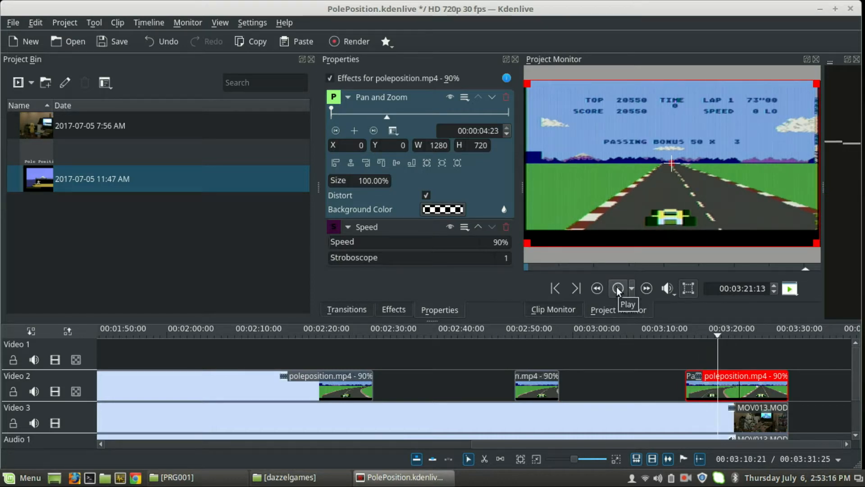
pyautogui.click(114, 39)
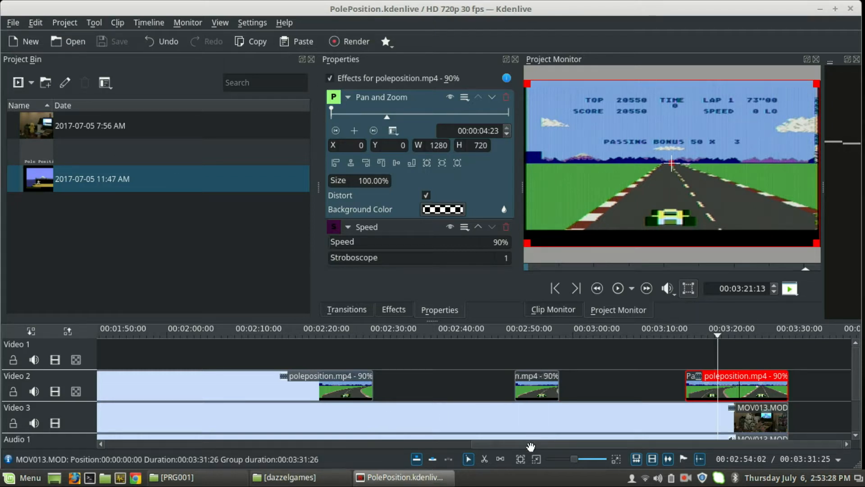
# Switch to the file manager and add facebook.mp4 from the home directory's kdenlive folder to the project bin.
pyautogui.moveTo(531, 446); pyautogui.dragTo(595, 443)
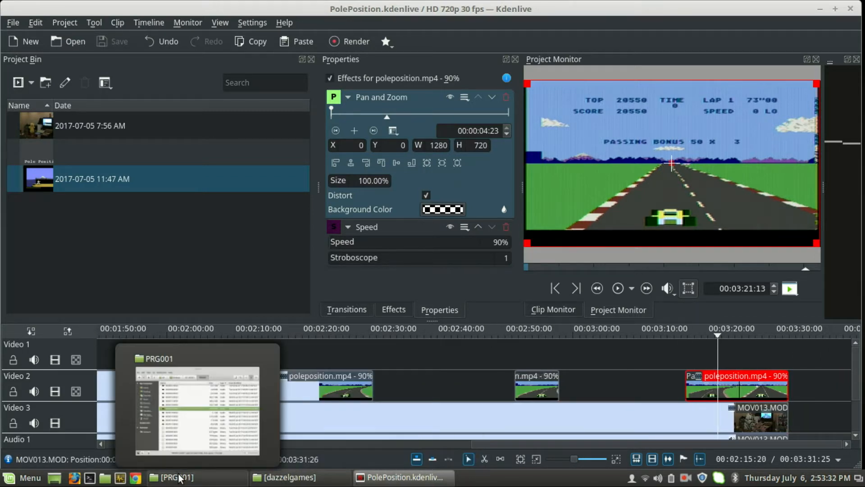
pyautogui.click(105, 477)
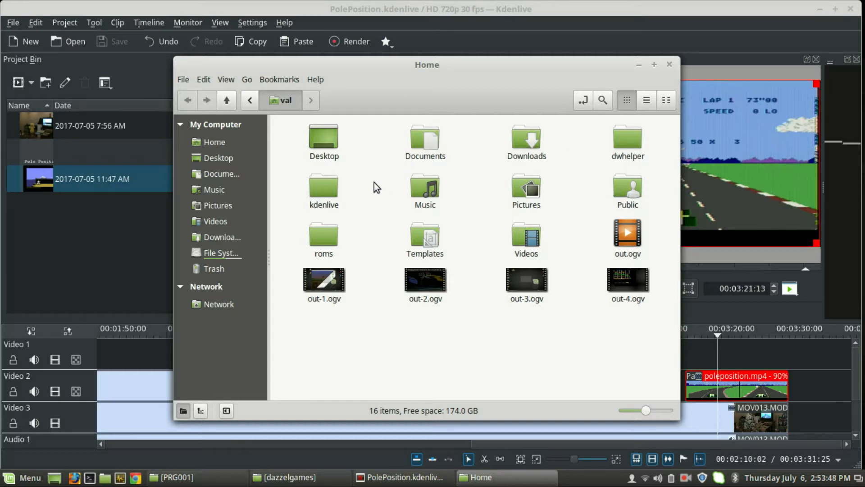
pyautogui.doubleClick(330, 187)
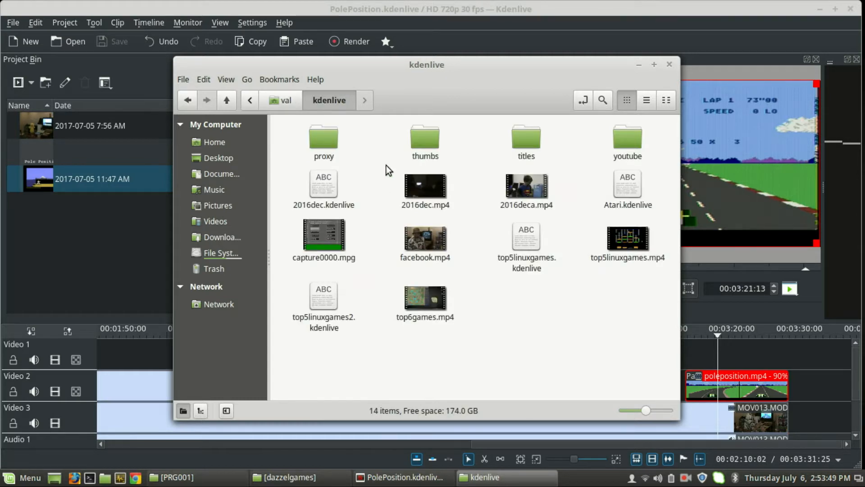
pyautogui.doubleClick(630, 138)
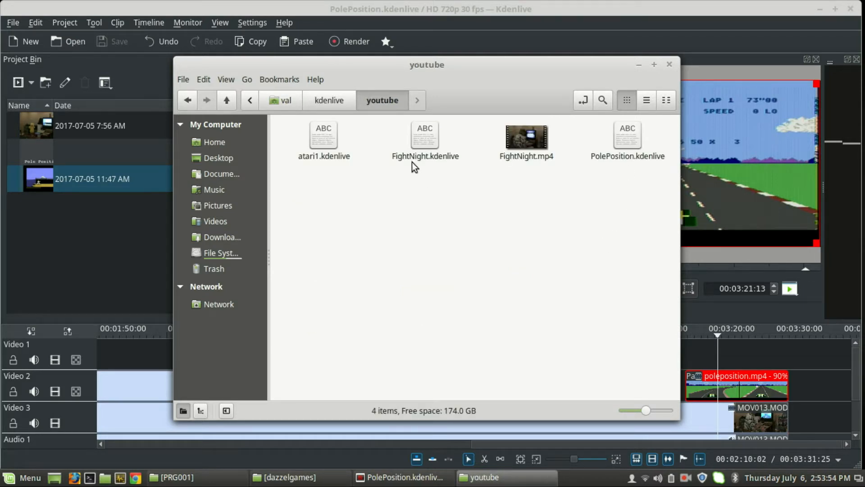
pyautogui.click(333, 107)
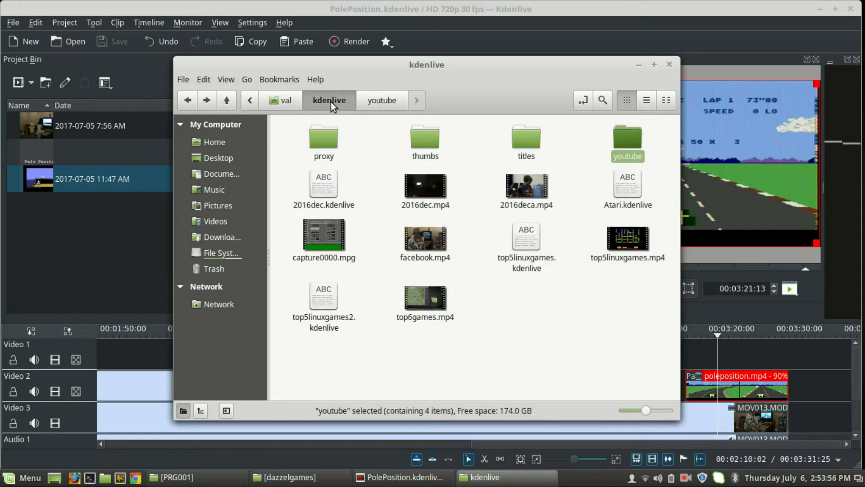
pyautogui.click(433, 243)
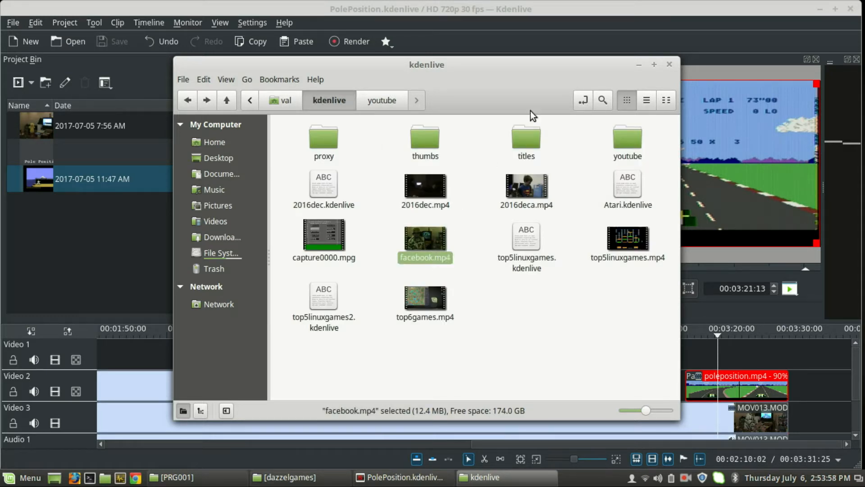
pyautogui.moveTo(464, 244); pyautogui.dragTo(119, 235)
pyautogui.click(638, 66)
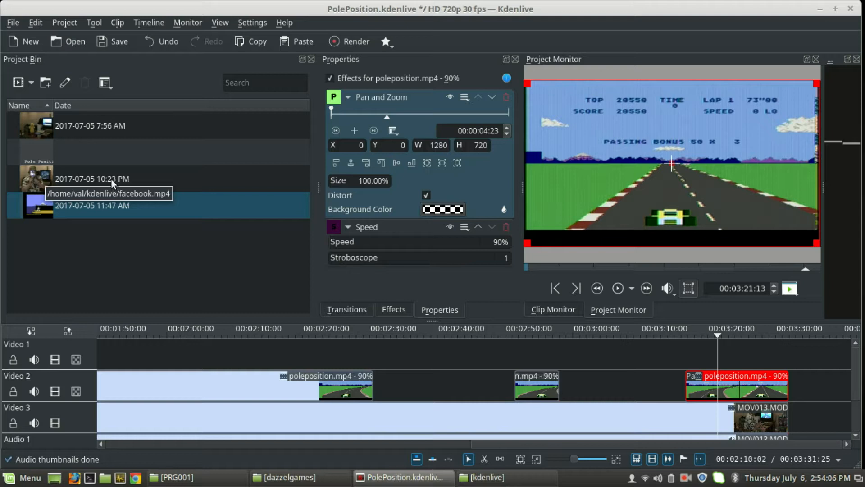
# Place facebook.mp4 on Video 3 directly after the camcorder clip and save the project.
pyautogui.click(42, 177)
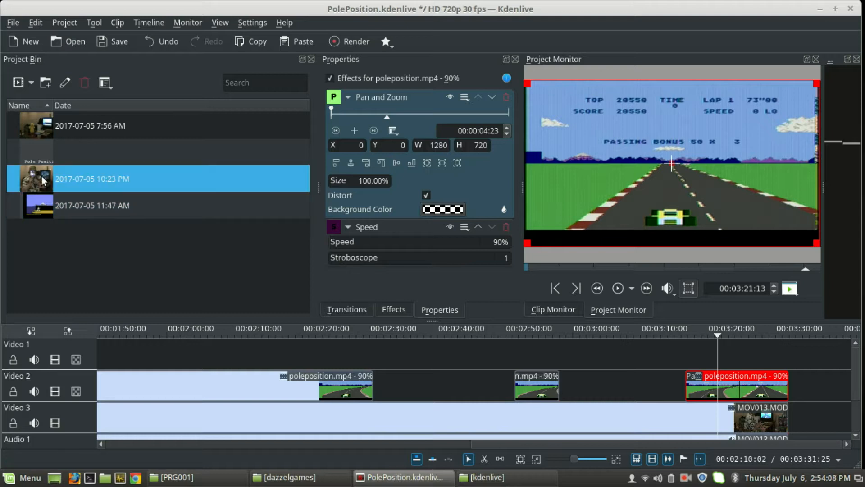
pyautogui.moveTo(49, 178); pyautogui.dragTo(785, 407)
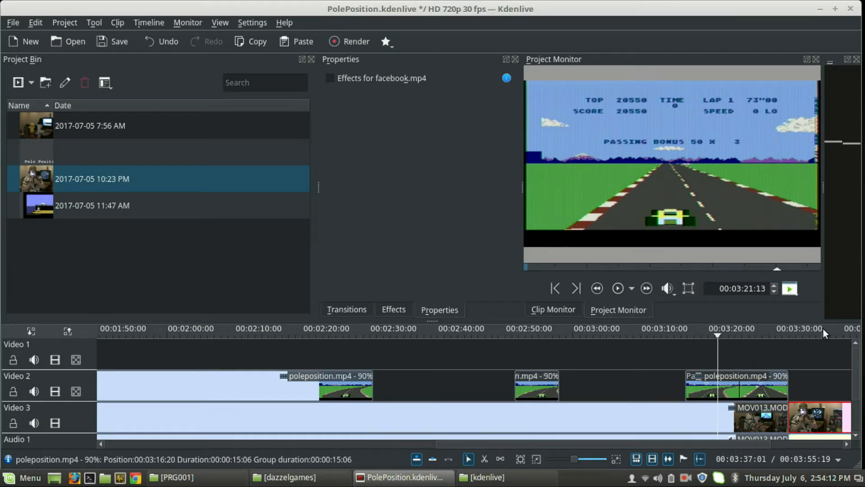
pyautogui.click(102, 44)
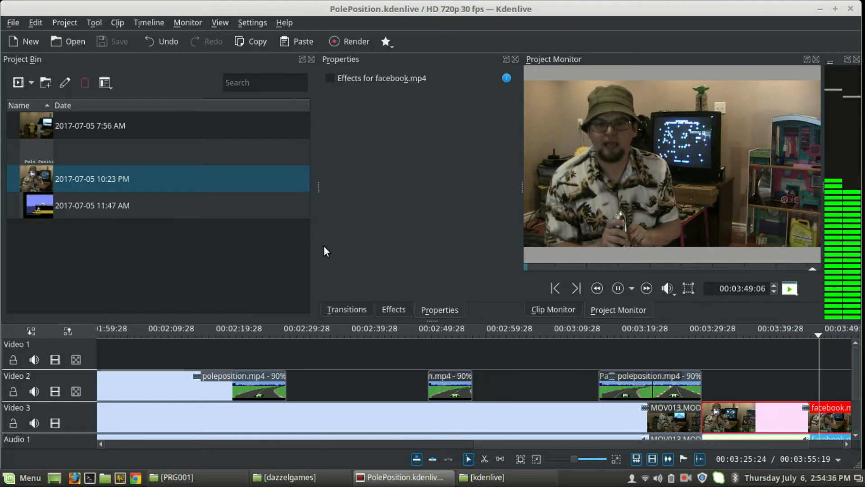
pyautogui.click(617, 288)
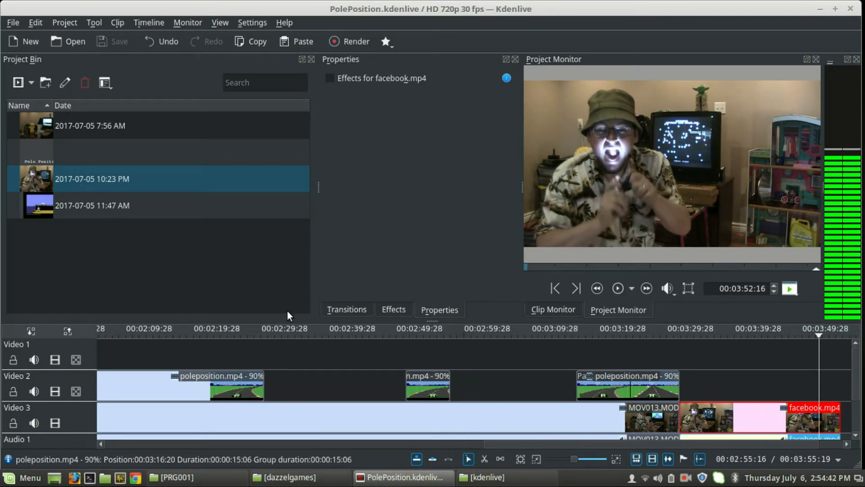
# Add a Fade to Black effect to the facebook.mp4 clip and set its duration to 00:00:01:11.
pyautogui.click(329, 309)
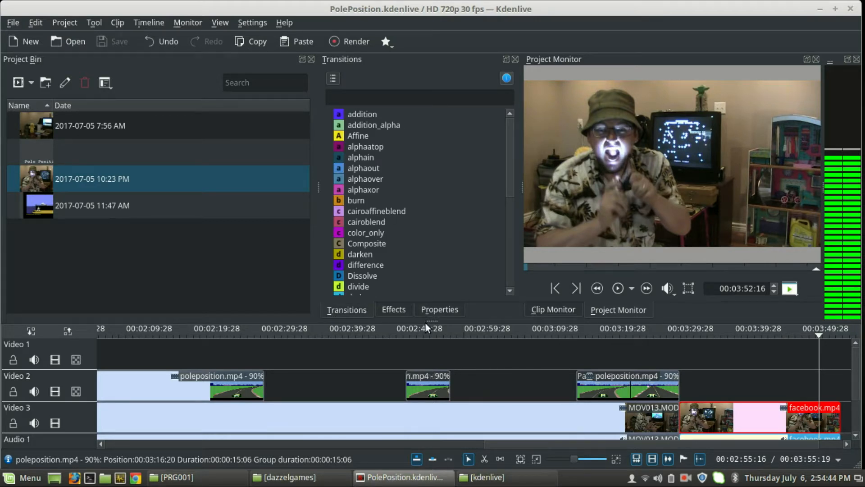
pyautogui.click(395, 310)
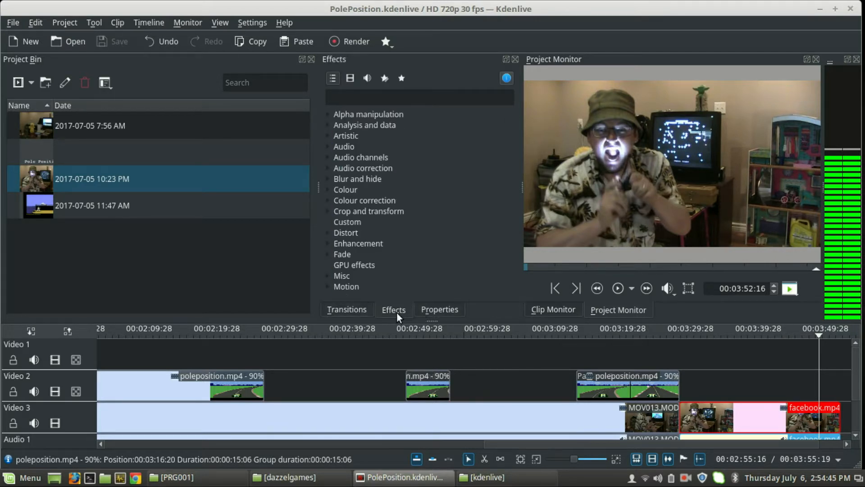
pyautogui.click(329, 251)
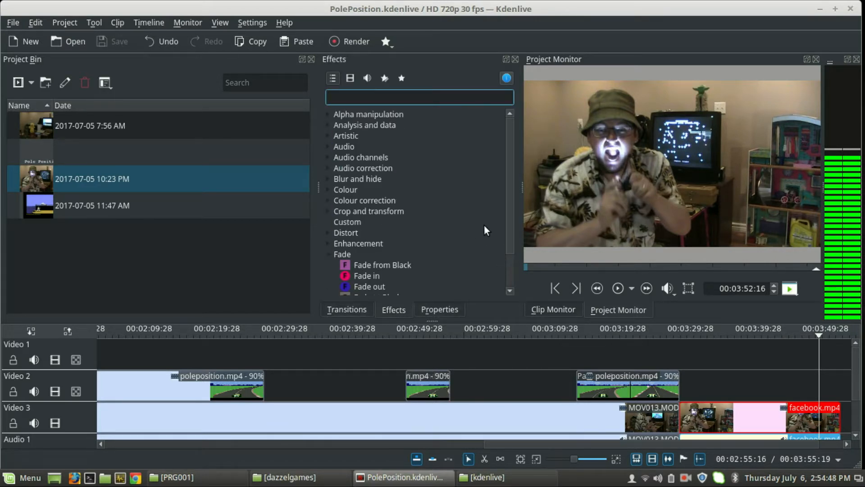
pyautogui.scroll(-3, 511, 223)
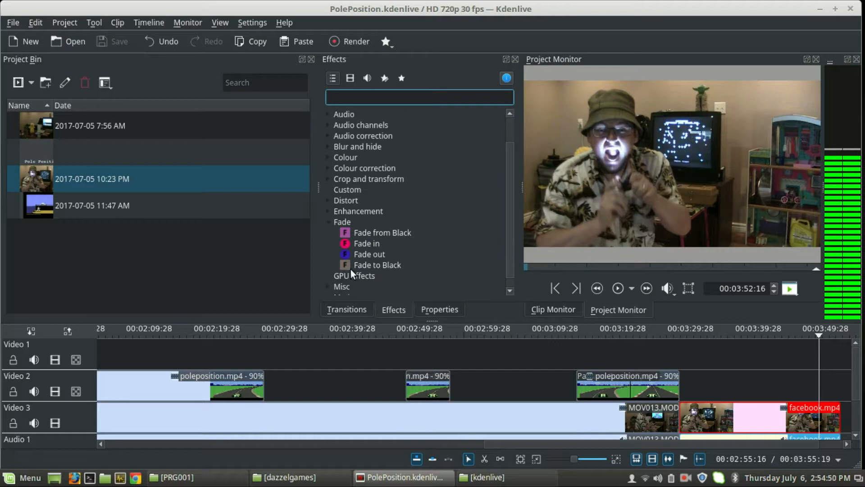
pyautogui.moveTo(352, 264); pyautogui.dragTo(830, 424)
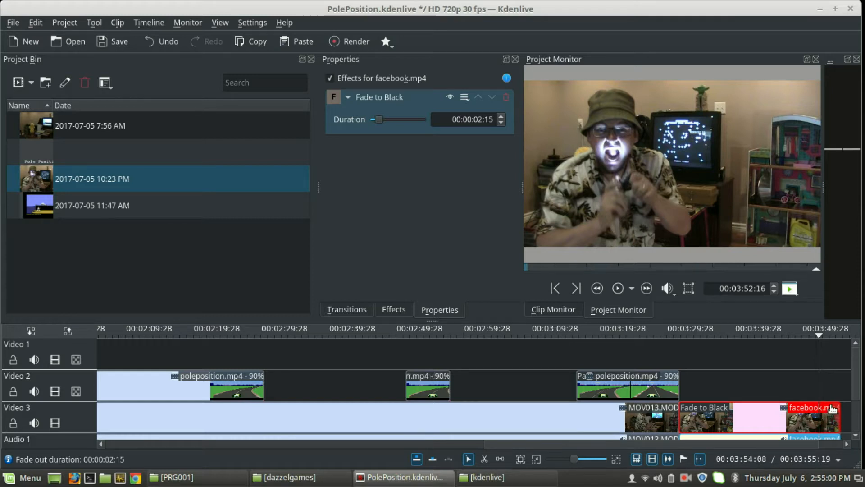
pyautogui.moveTo(832, 409); pyautogui.dragTo(825, 408)
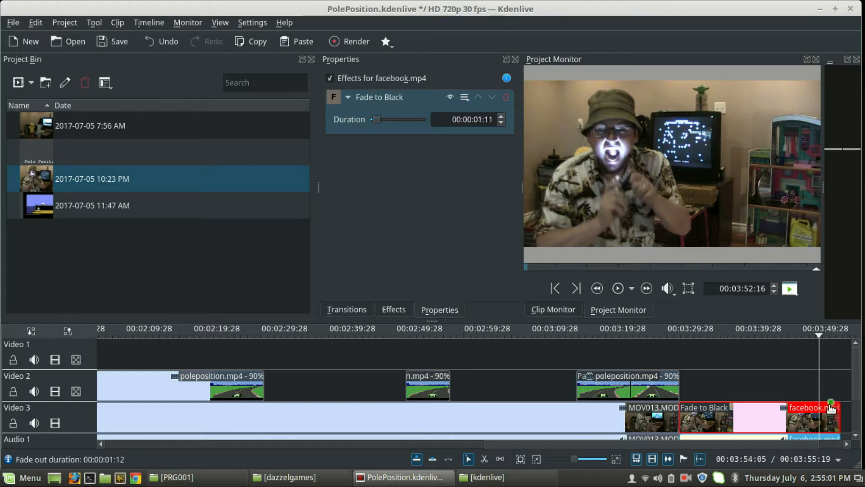
# Play the closing fade of the facebook.mp4 clip and save the project.
pyautogui.click(799, 331)
pyautogui.press('space')
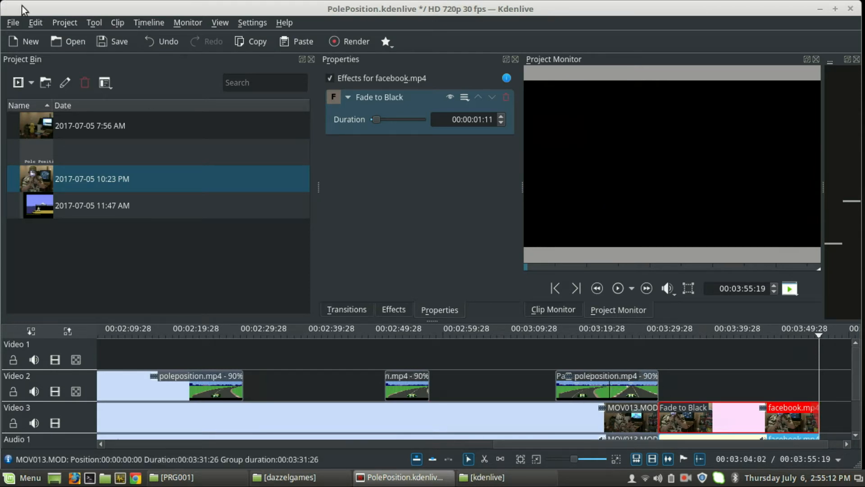
pyautogui.click(105, 44)
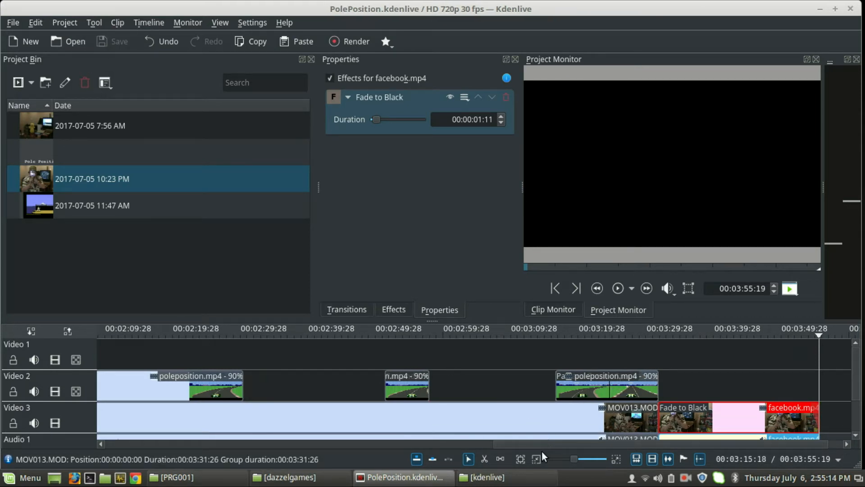
# Go back to the opening title clip at the start of the timeline.
pyautogui.moveTo(530, 442); pyautogui.dragTo(2, 406)
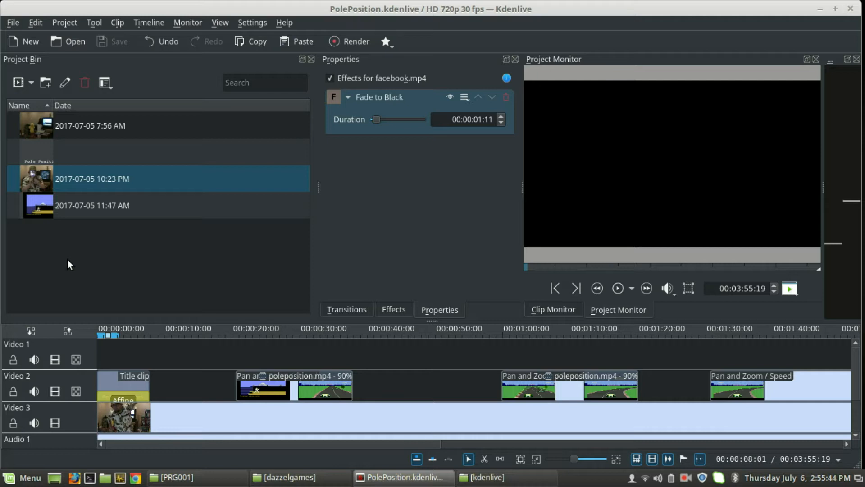
pyautogui.click(122, 328)
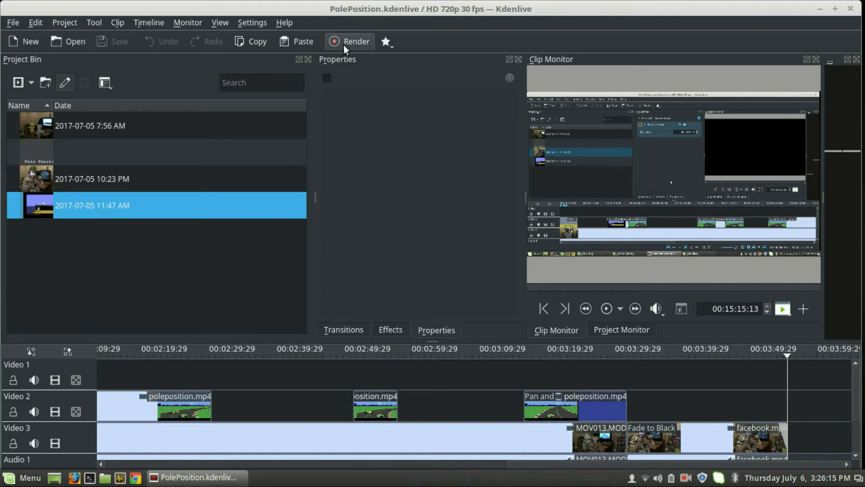
# Open the project's render settings and choose the MP4 profile H.264/AAC (CBR).
pyautogui.click(13, 23)
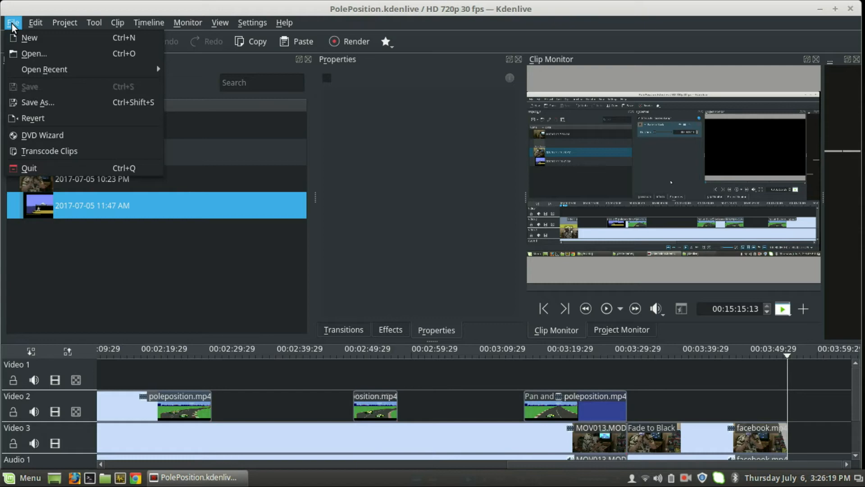
pyautogui.click(348, 23)
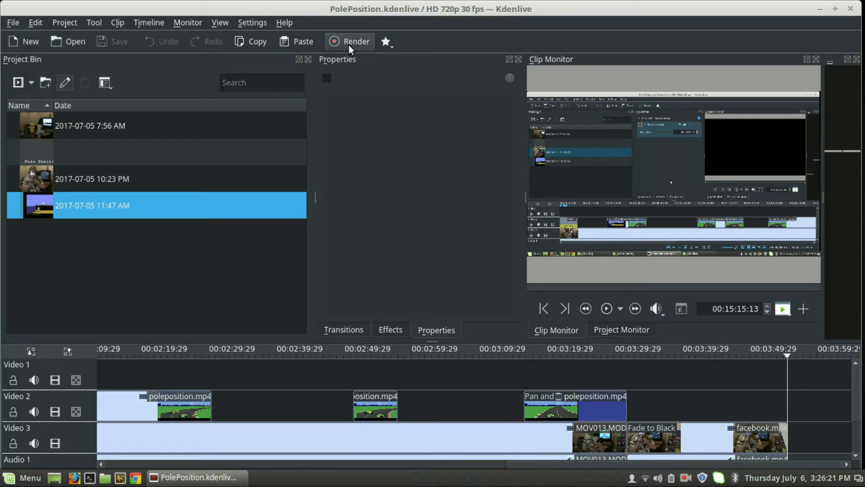
pyautogui.click(349, 45)
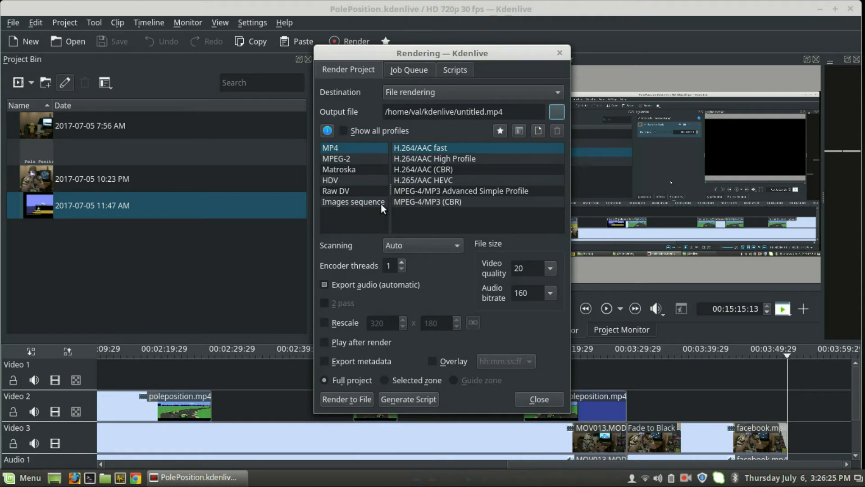
pyautogui.click(411, 168)
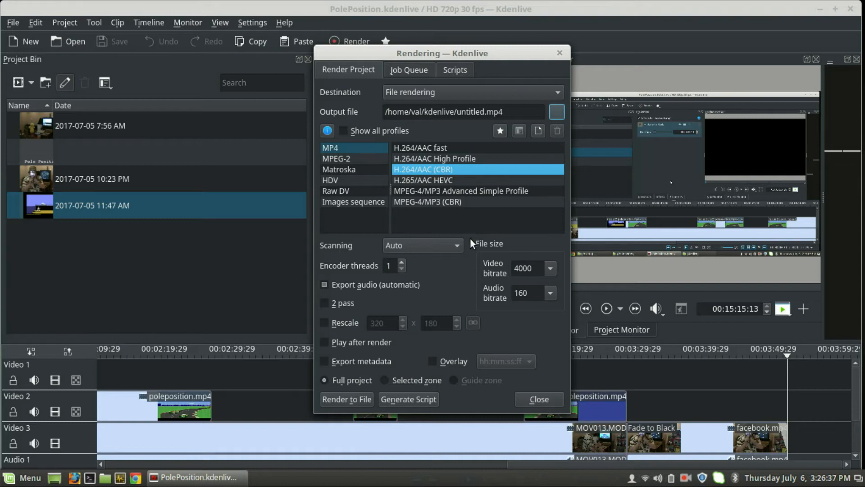
# Review the video bitrate choices, leave the bitrate at 4000, and enable 2 pass encoding.
pyautogui.click(552, 265)
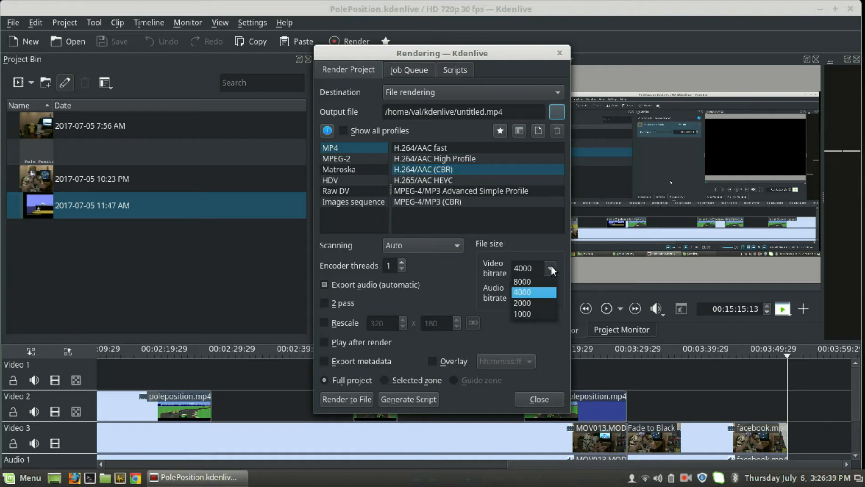
pyautogui.click(551, 265)
pyautogui.click(550, 265)
pyautogui.click(550, 265)
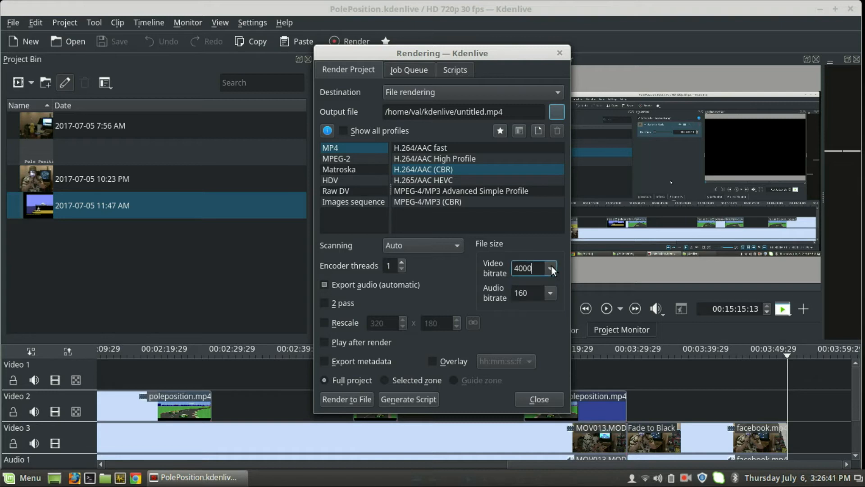
pyautogui.doubleClick(550, 265)
pyautogui.click(329, 302)
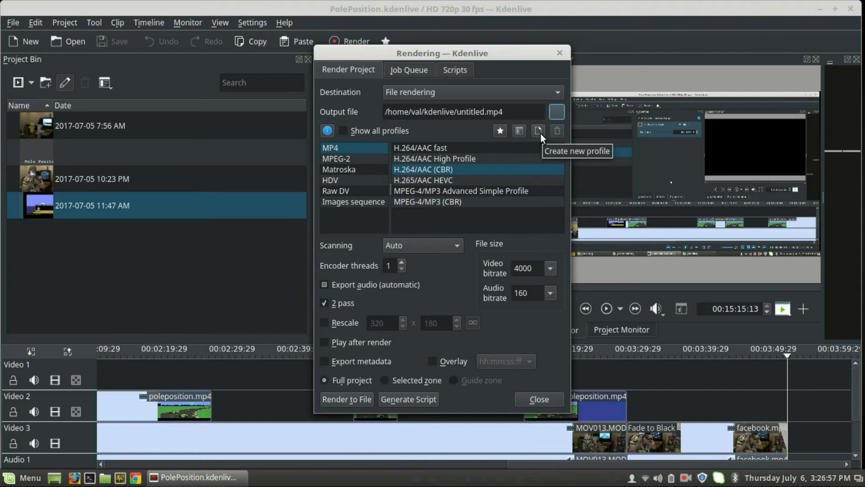
# Set the render output file to PolePosition.mp4 in the kdenlive/youtube folder.
pyautogui.click(561, 108)
pyautogui.doubleClick(344, 167)
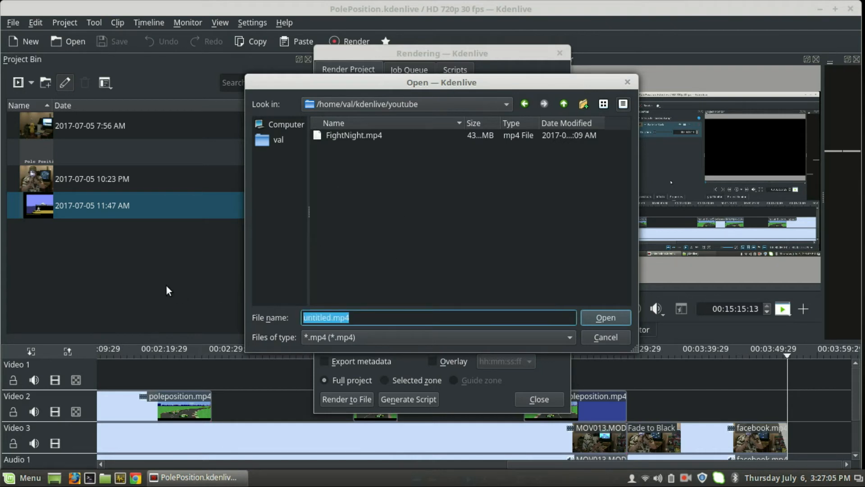
pyautogui.write('P')
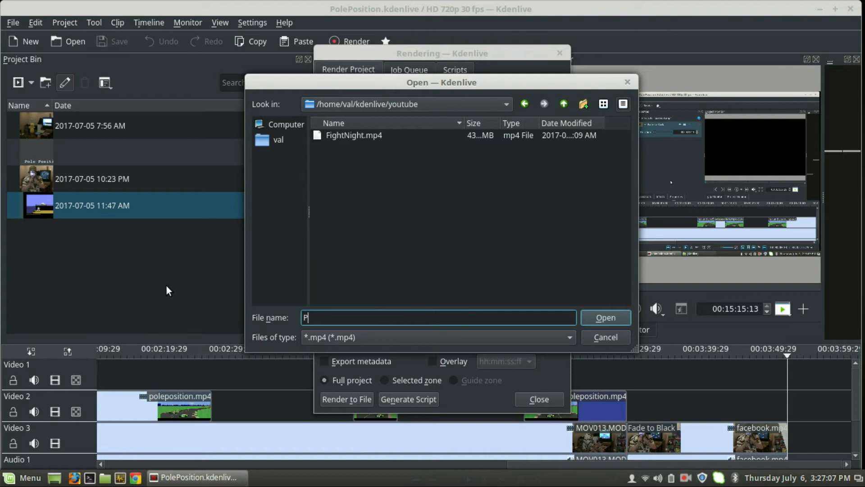
pyautogui.write('olePosition')
pyautogui.click(605, 319)
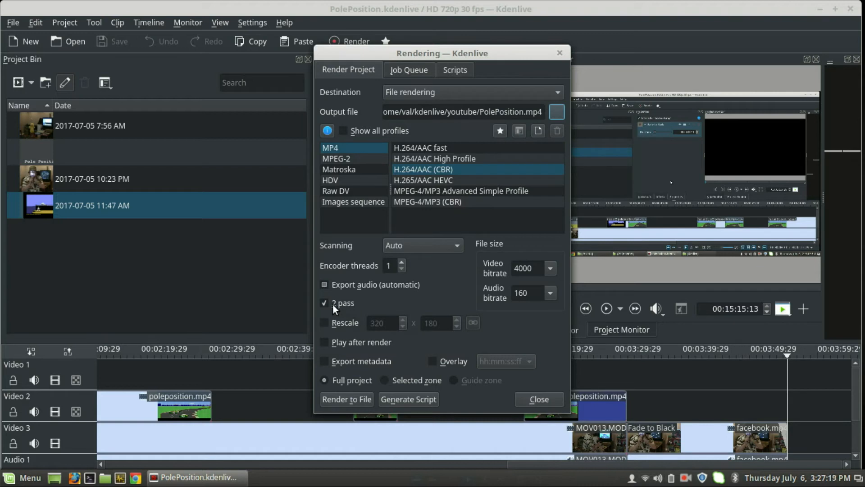
# Select a video bitrate of 4000 and start rendering the full project to file.
pyautogui.click(550, 269)
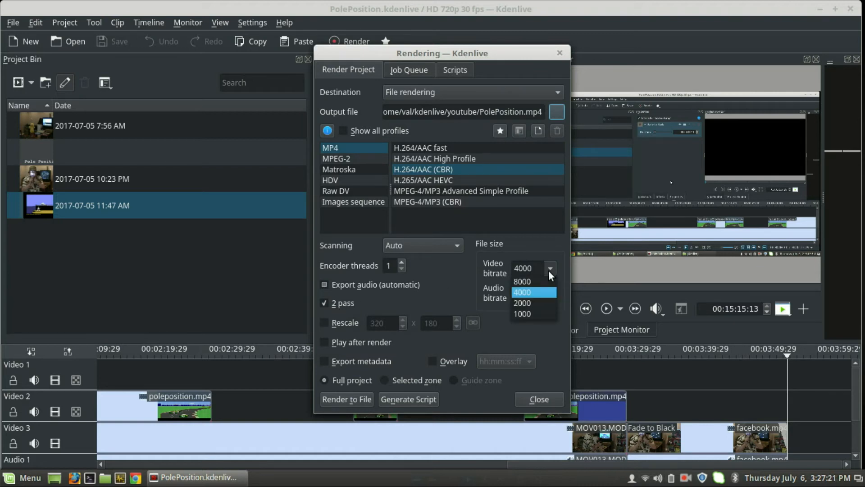
pyautogui.click(537, 290)
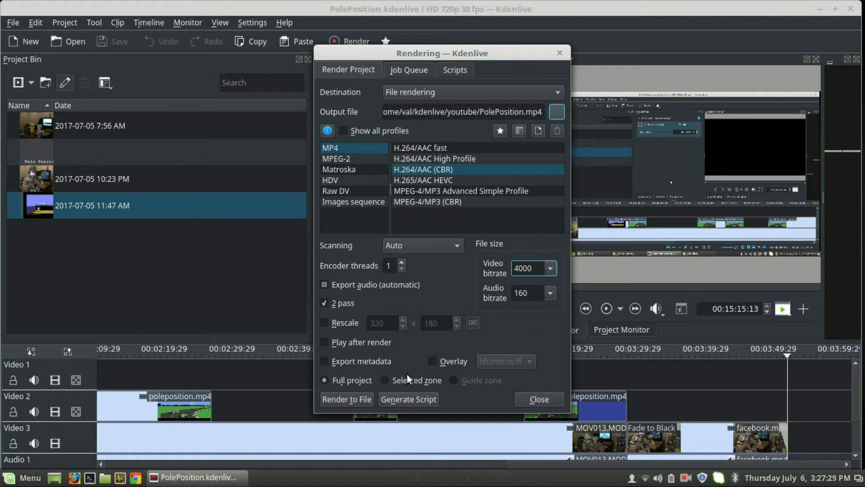
pyautogui.click(345, 397)
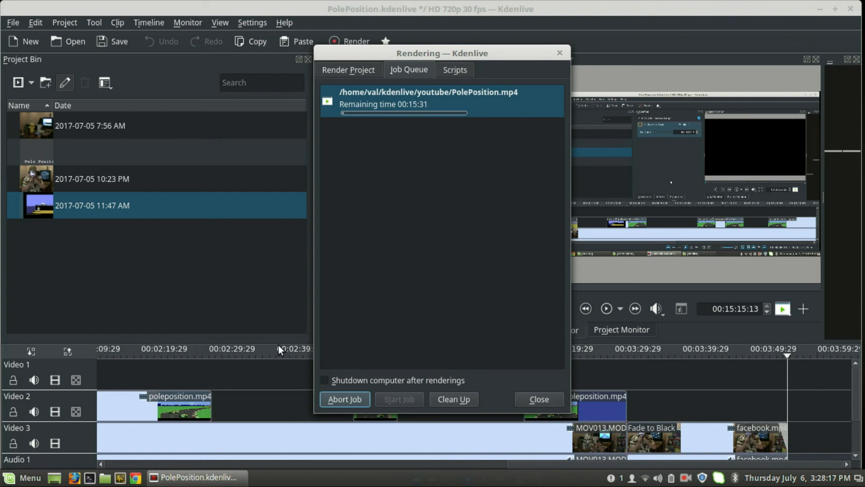
# Open System Monitor beside the render queue, examine the CPU and memory load during rendering, and close it.
pyautogui.click(118, 480)
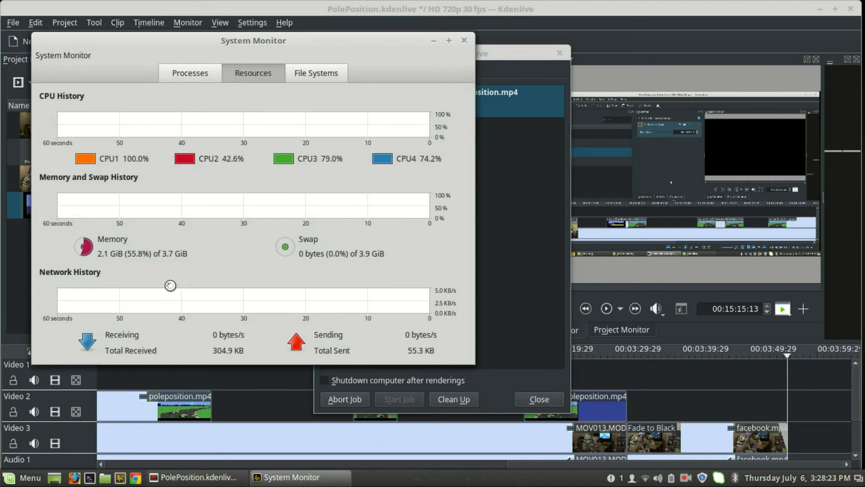
pyautogui.moveTo(318, 41); pyautogui.dragTo(587, 127)
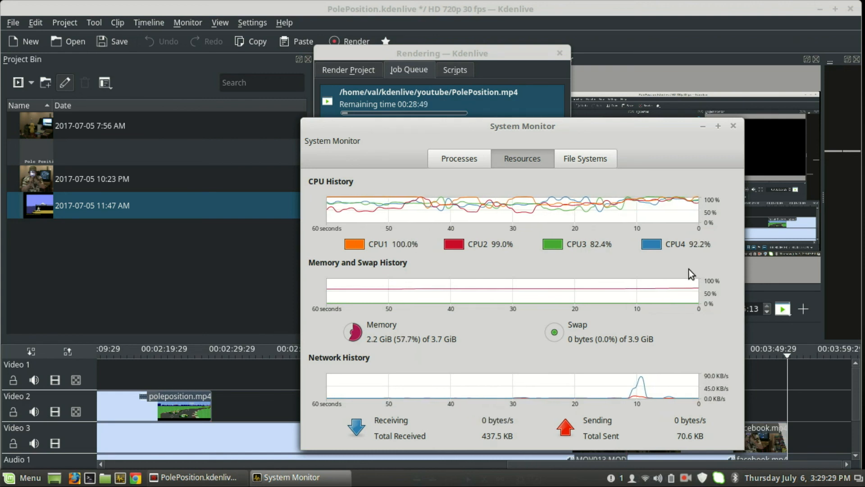
pyautogui.click(734, 124)
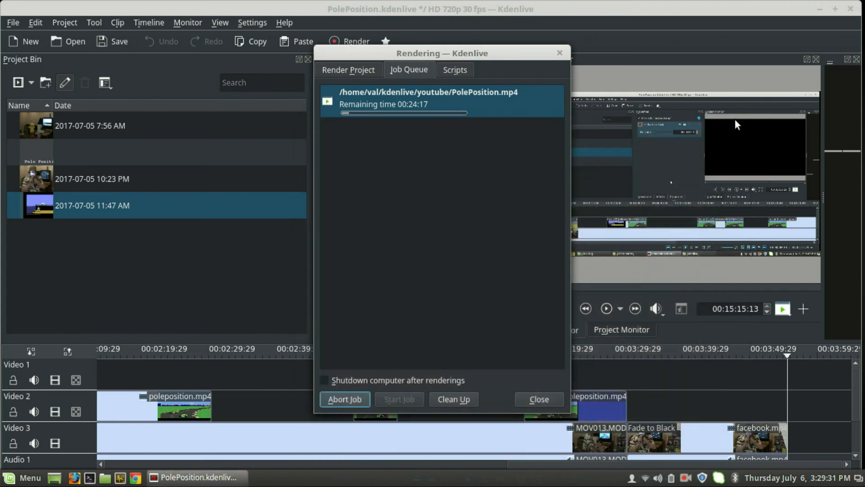